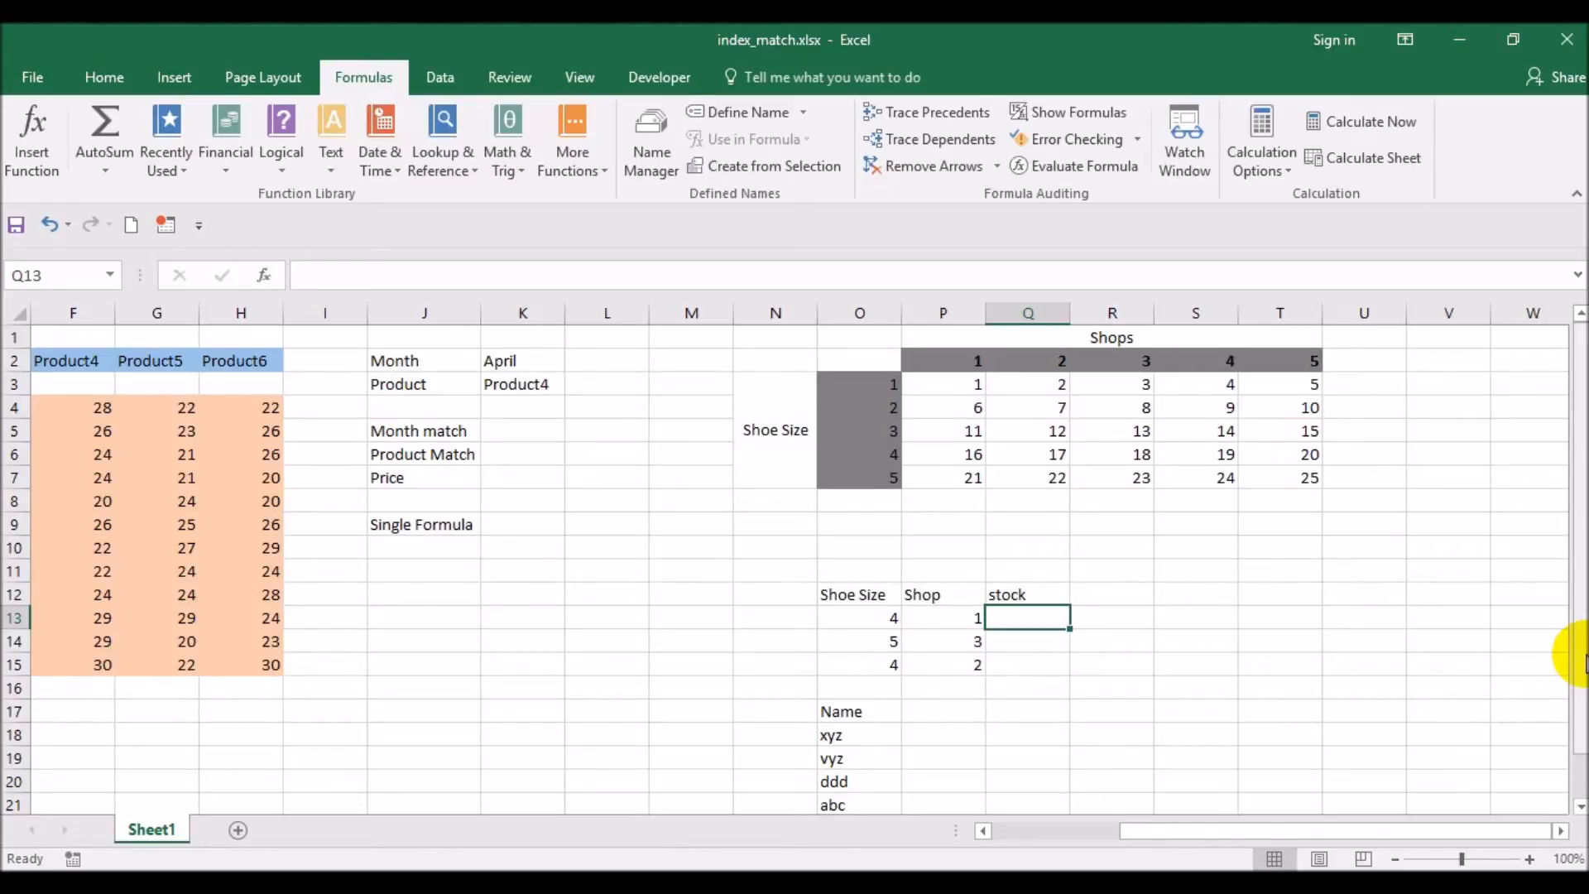
Enter the formula =INDEX(P3:T7,O13,P13) in Q13 to look up the stock for the first shoe size and shop
text(=index()
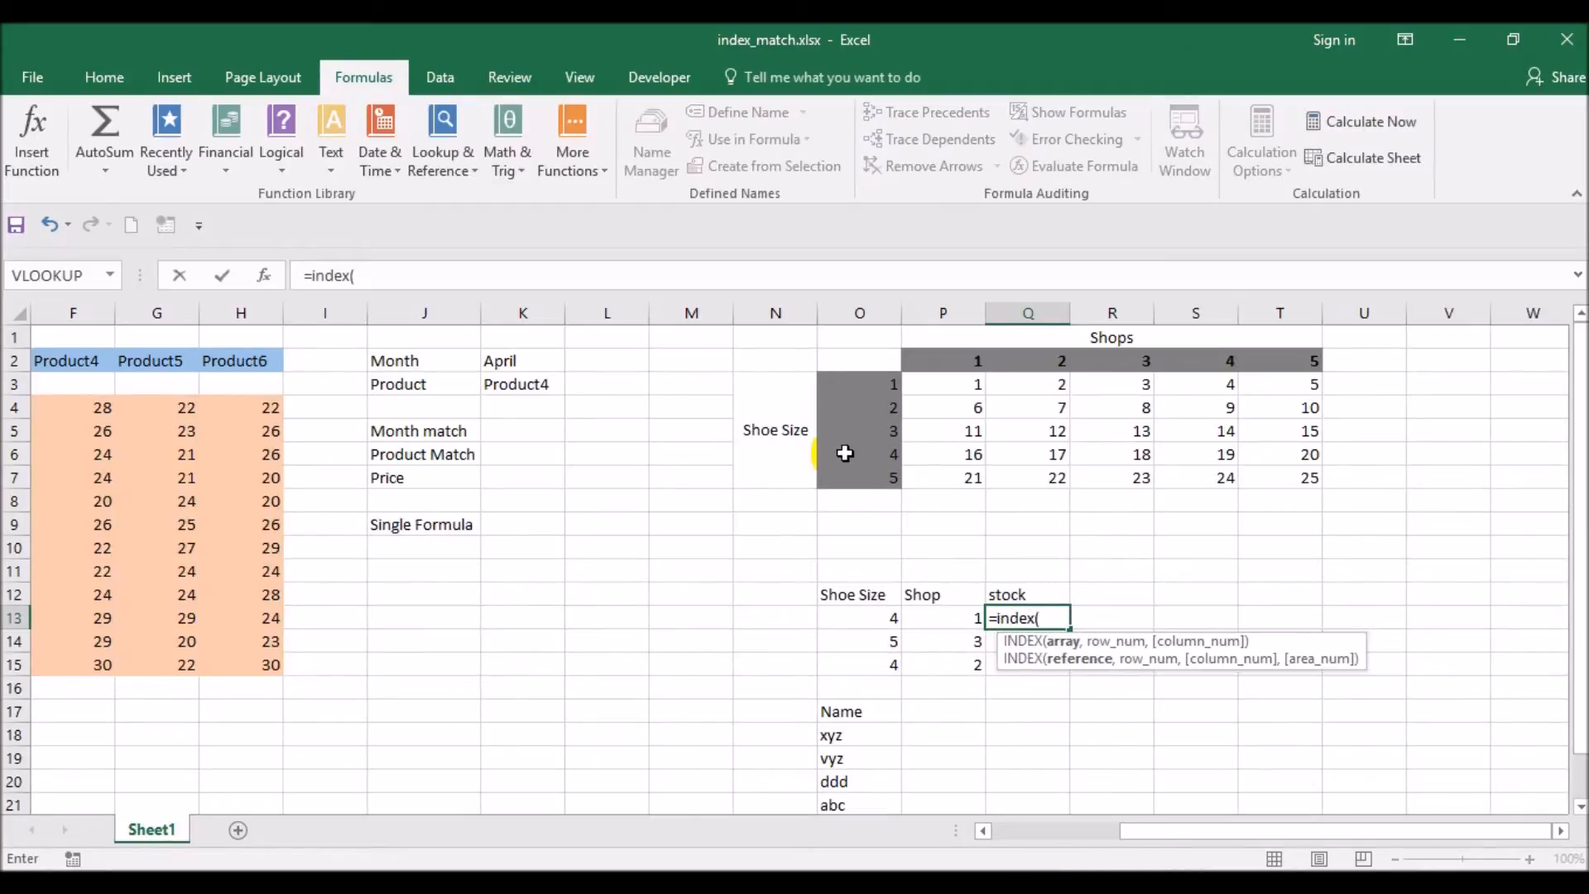
drag(956, 389, 1284, 471)
text(,)
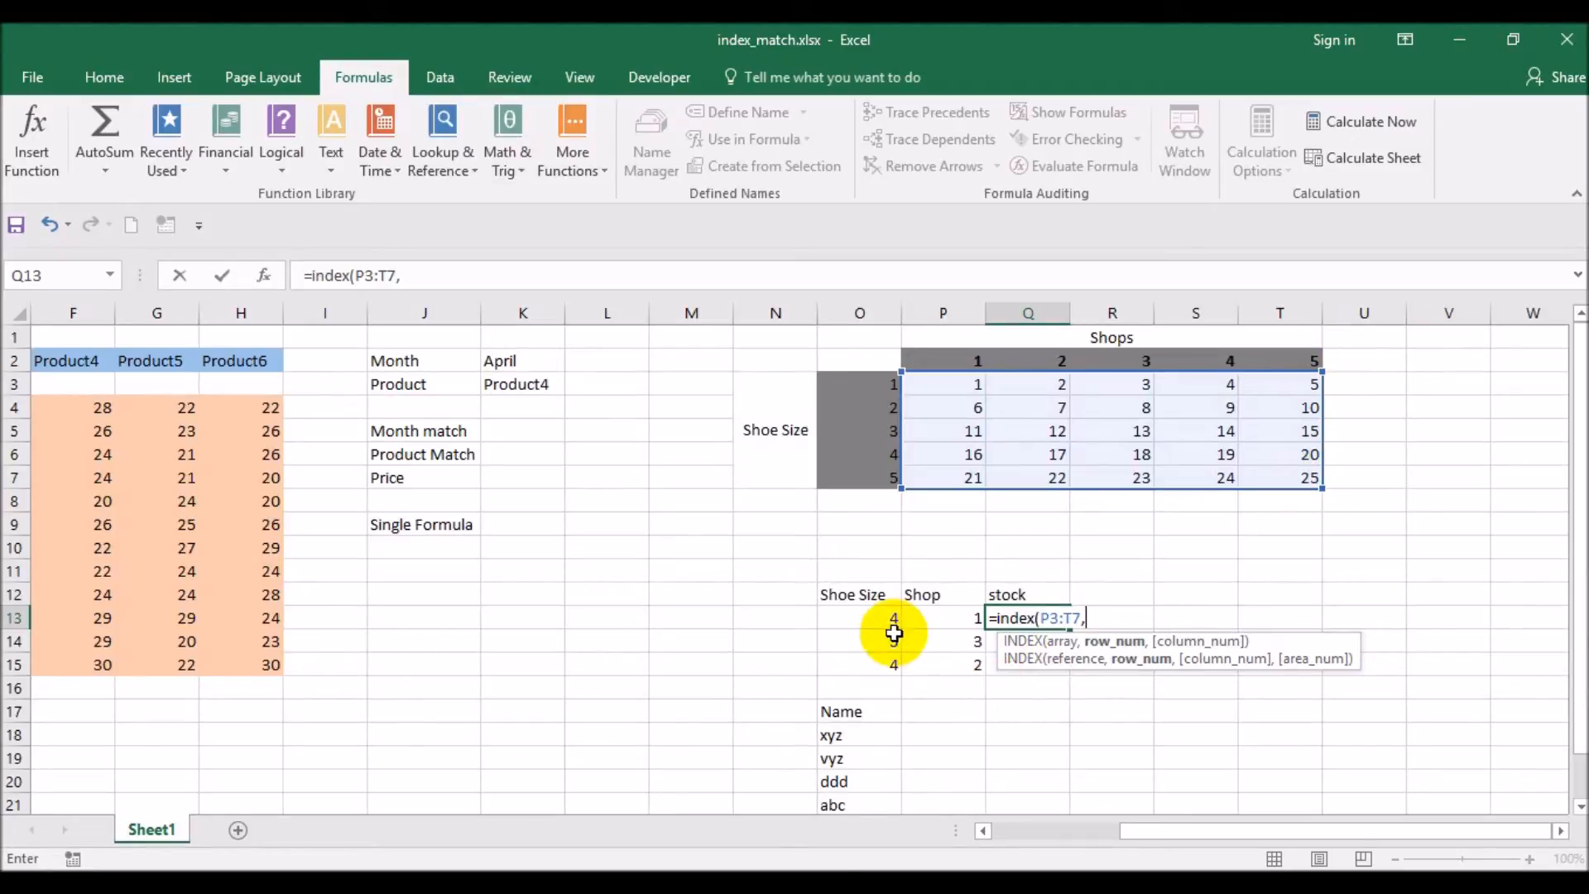
click(881, 617)
text(,)
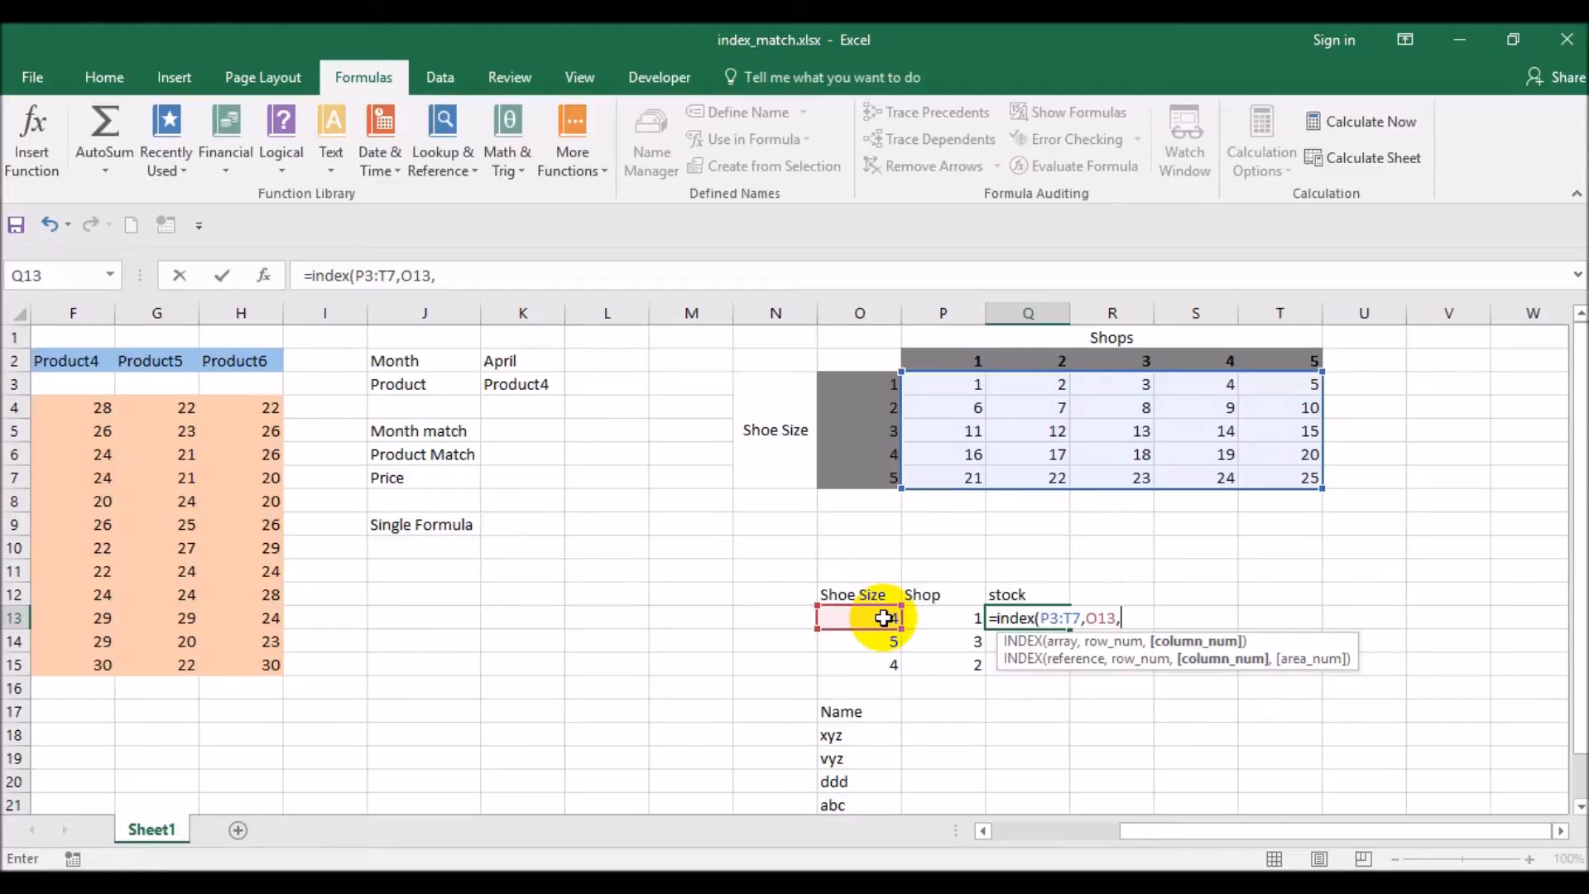
click(944, 619)
text())
key(ctrl+Return)
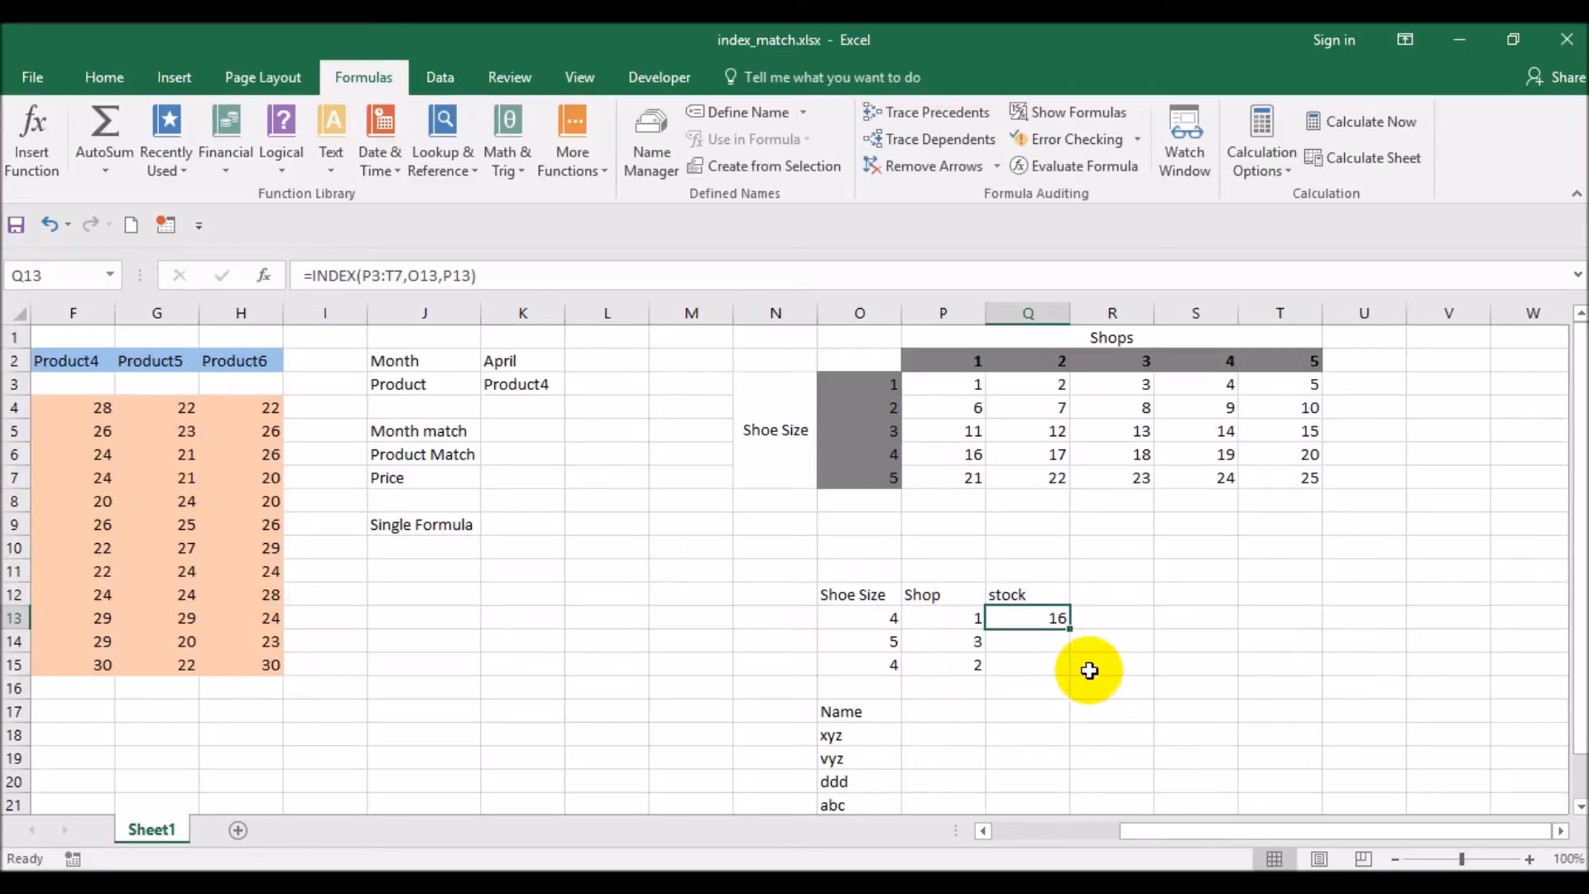
Fill O6:P6 and P2:P6 in blue to highlight where shoe size 4 and shop 1 intersect
click(891, 456)
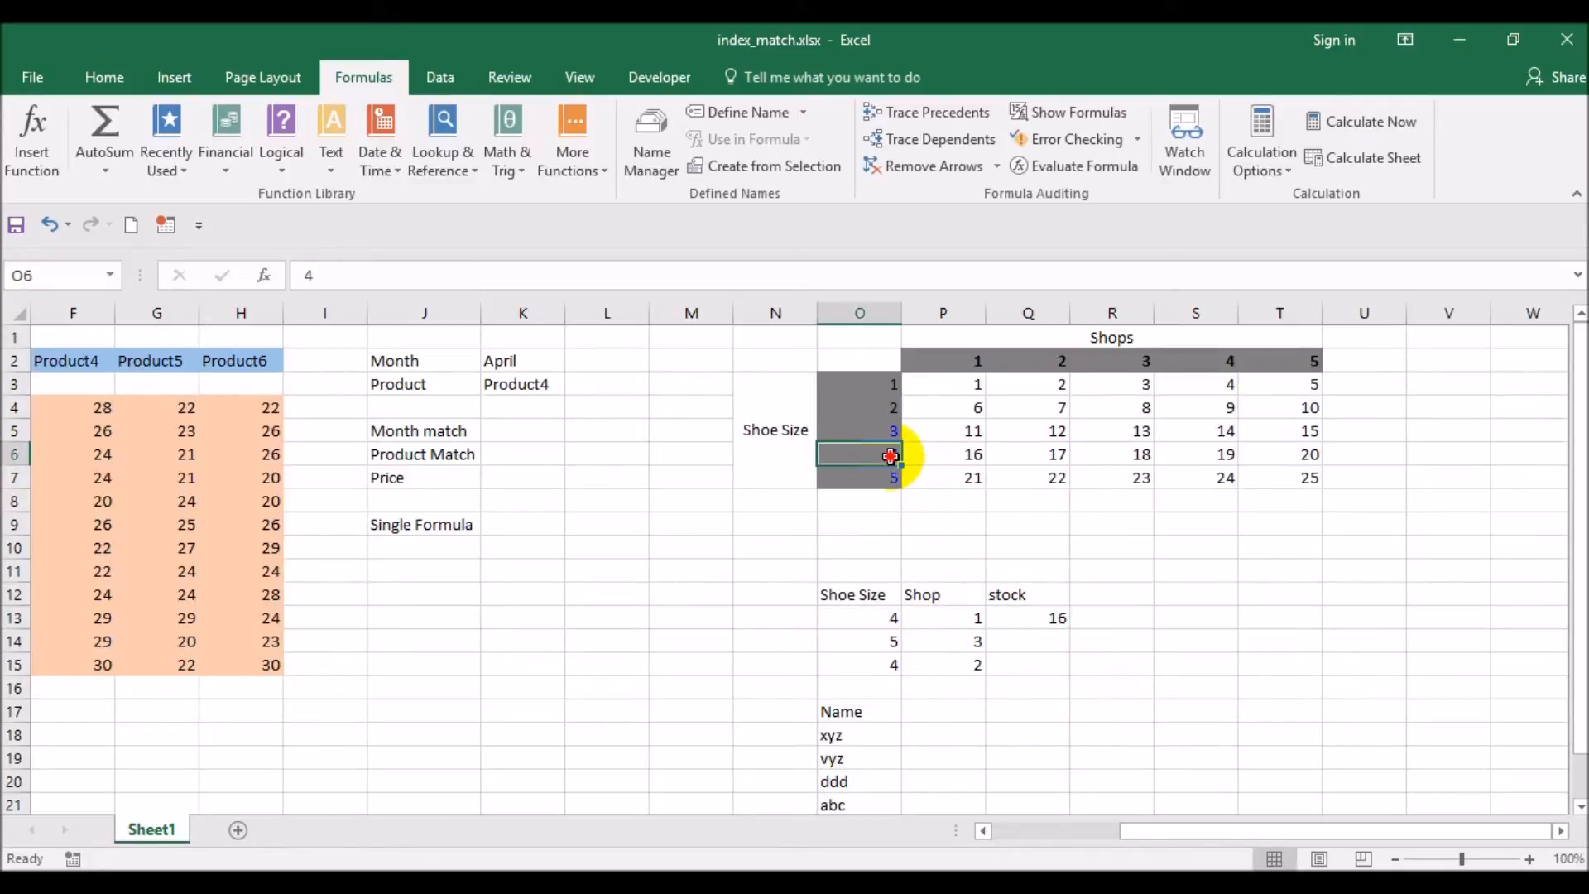
drag(891, 456, 960, 455)
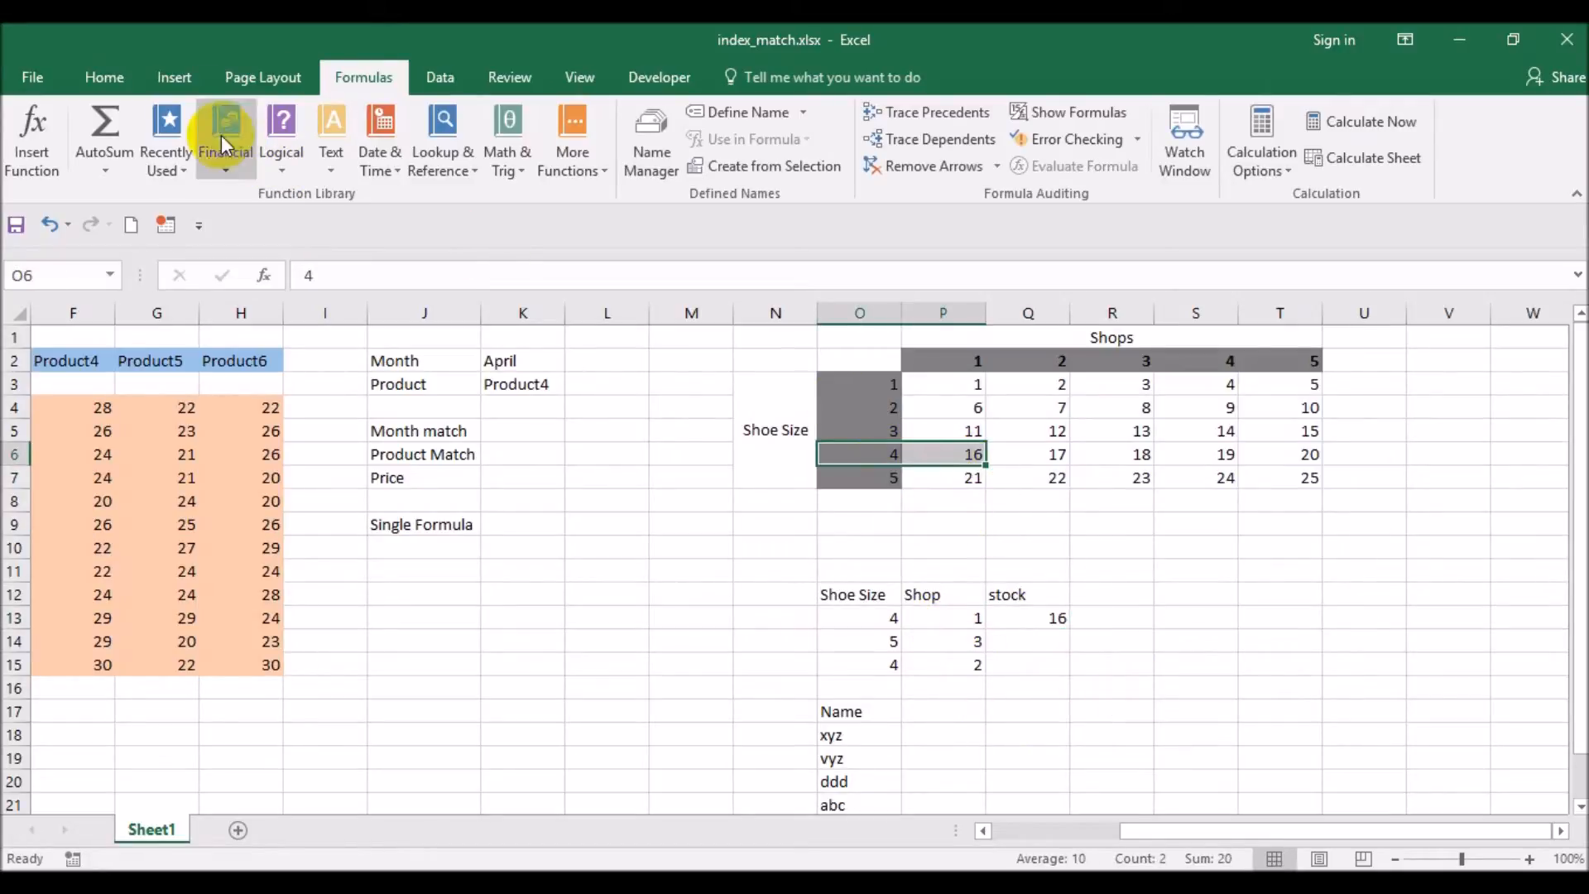
click(126, 83)
click(349, 156)
click(1005, 565)
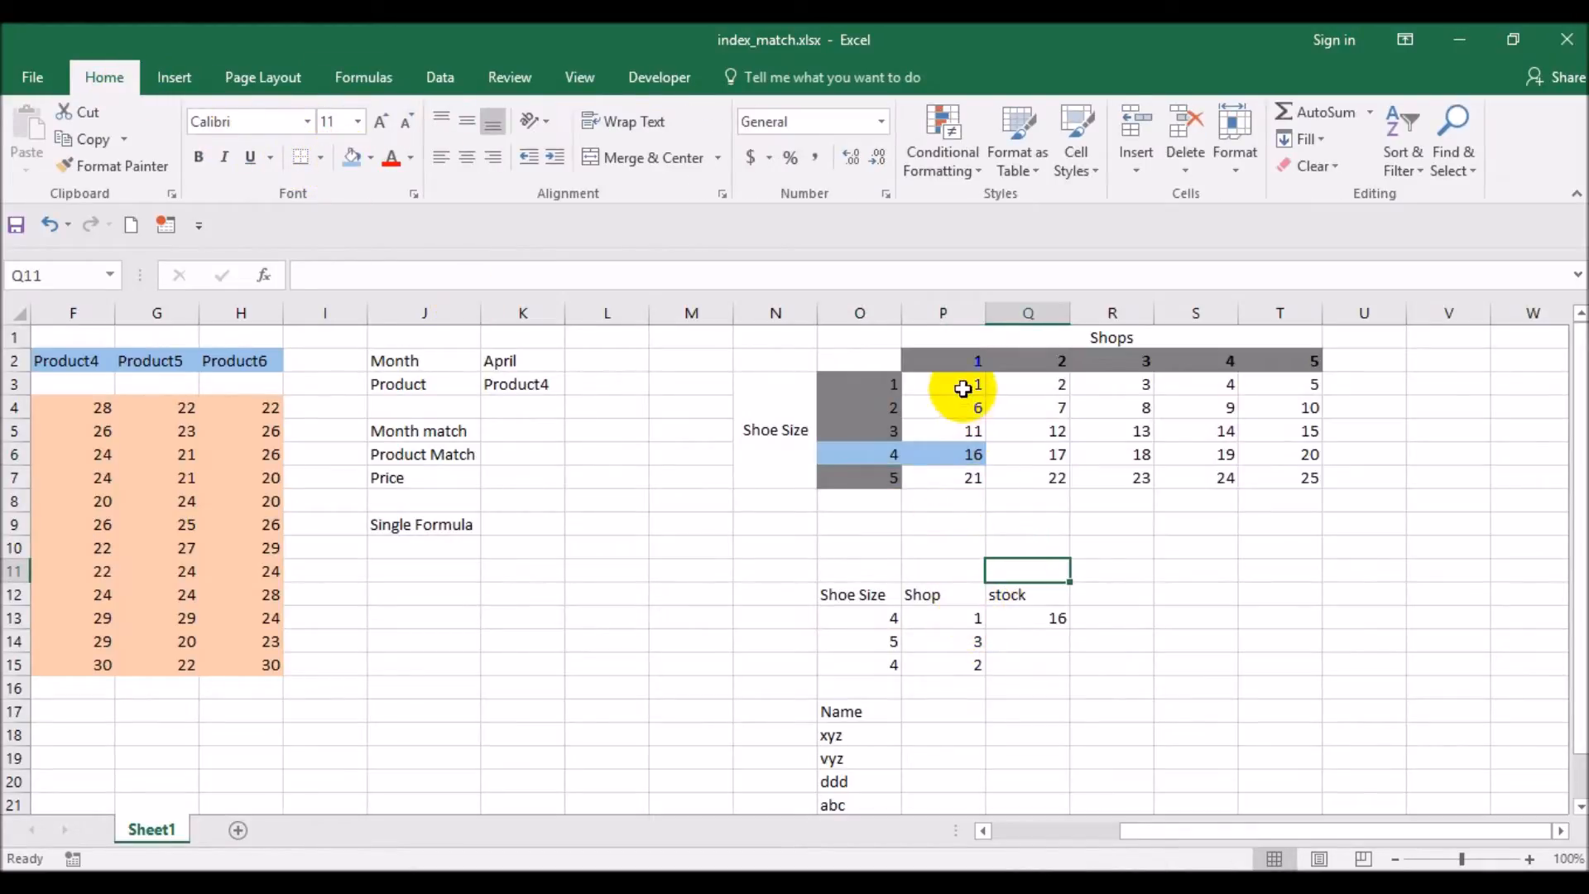
drag(972, 367, 970, 455)
click(352, 156)
click(1047, 484)
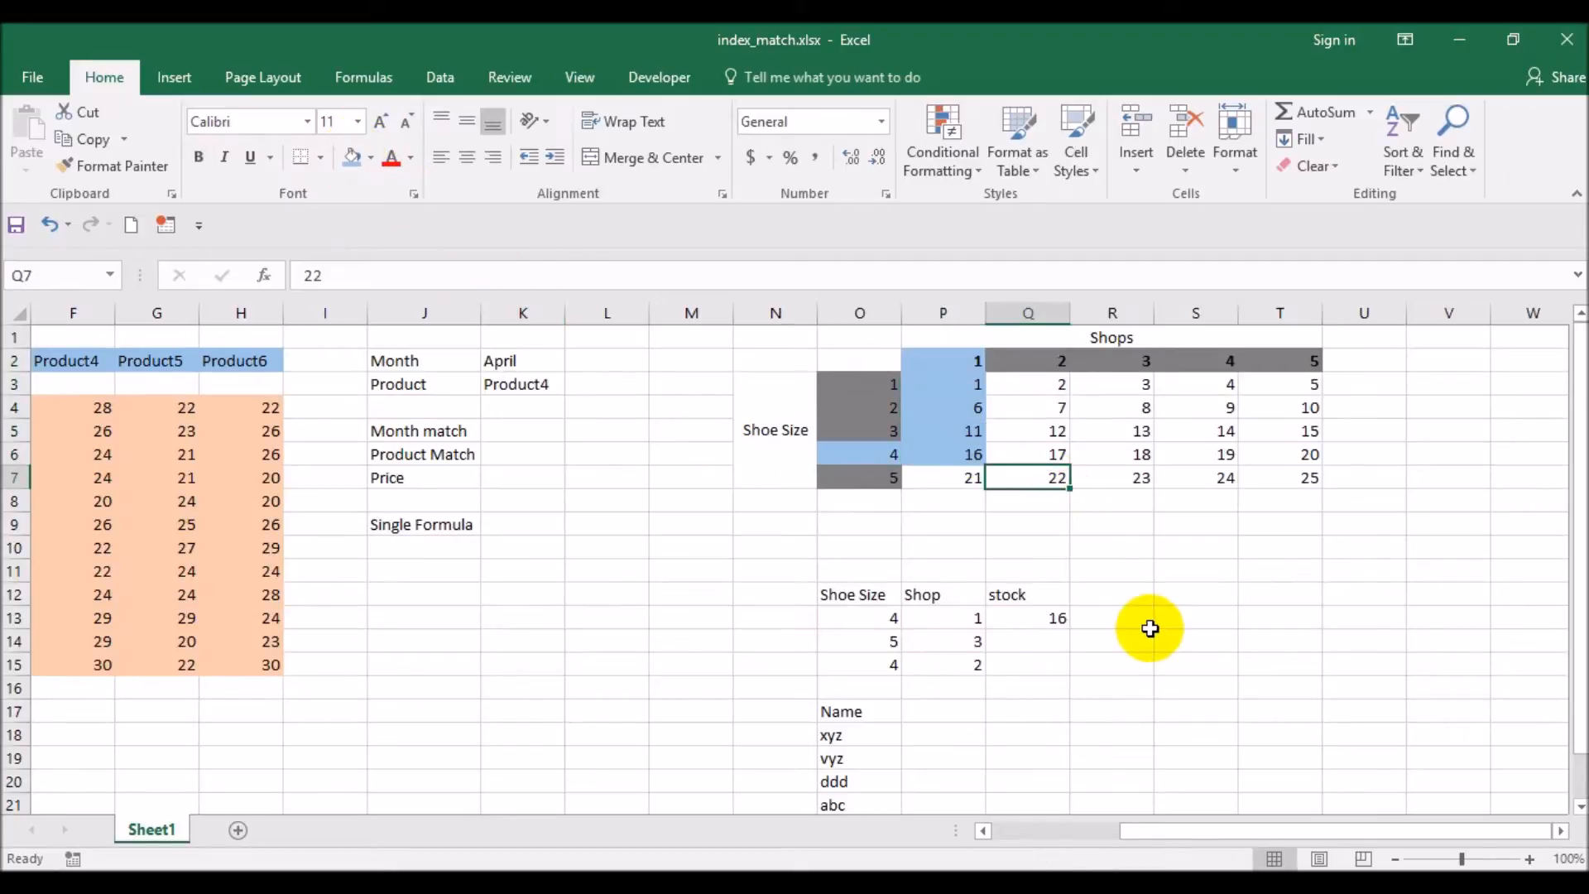
click(964, 459)
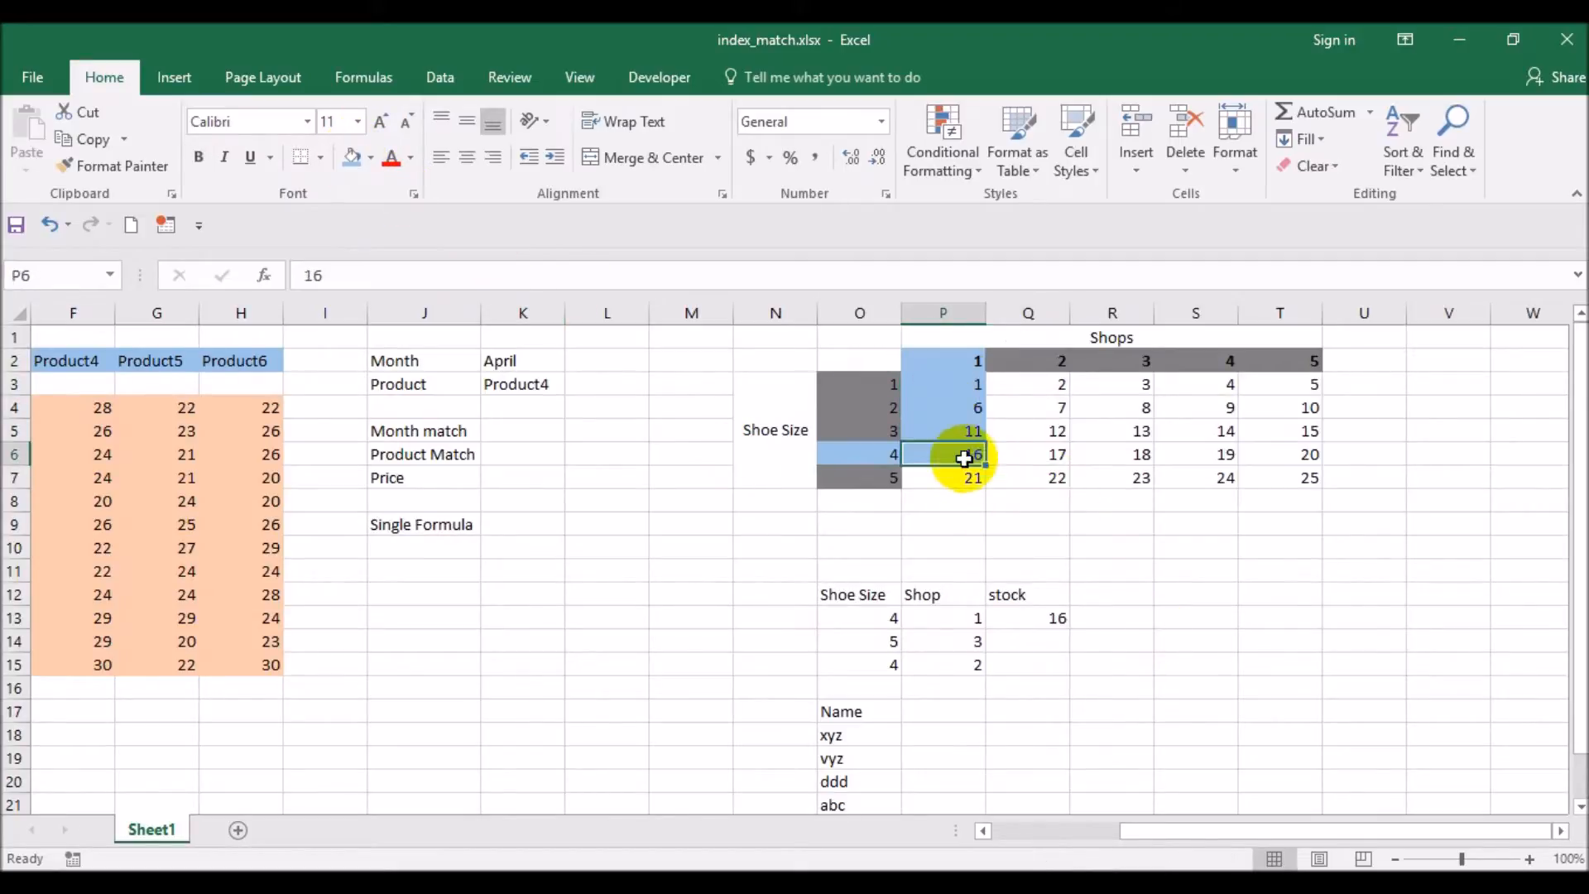
Make the array reference in the Q13 INDEX formula absolute as $P$3:$T$7
click(1033, 623)
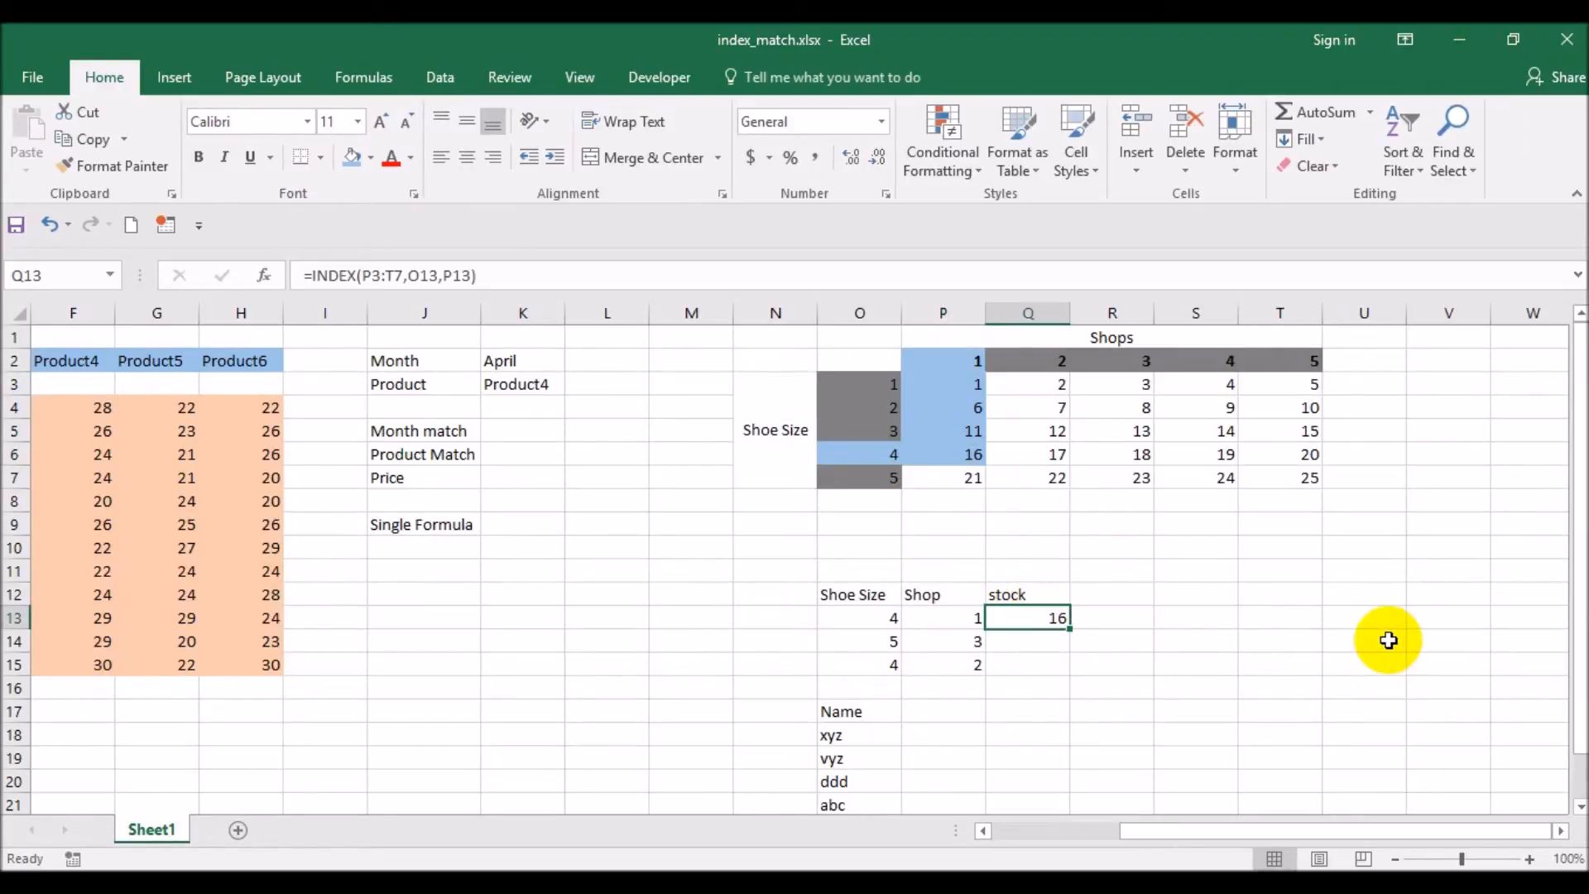
key(F2)
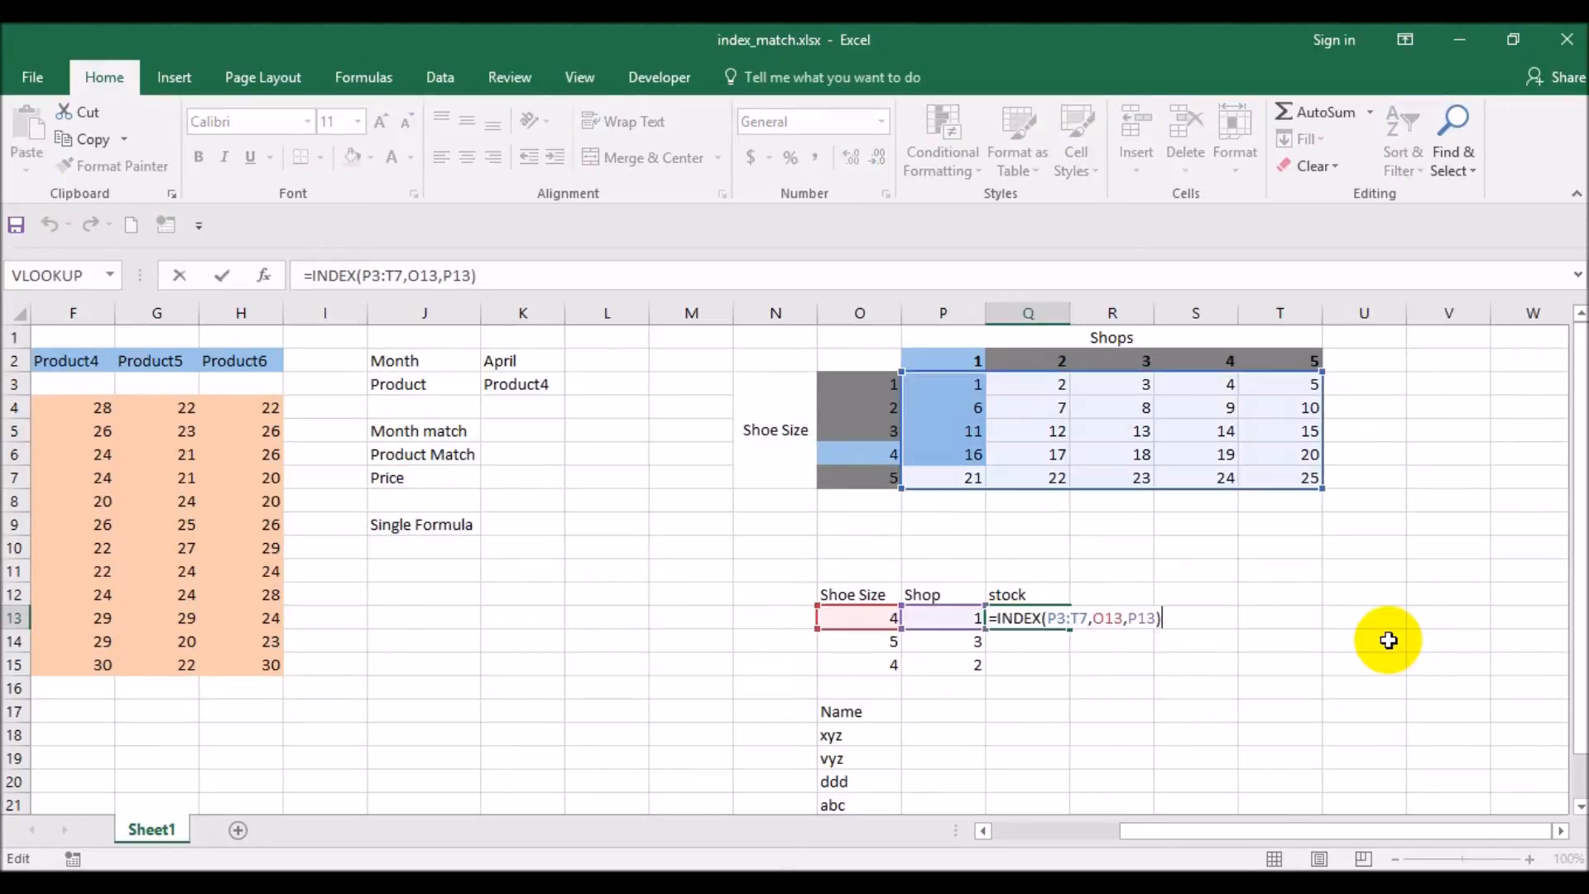
click(1055, 619)
key(F4)
key(Right)
key(Right)
key(F4)
key(Return)
Copy the INDEX formula from Q13 into Q14 and Q15
key(Up)
key(ctrl+c)
key(Down)
key(ctrl+v)
key(Down)
key(ctrl+v)
key(Escape)
Check the stock results in Q14 and Q15 against the shop table and review the formula in Q13
key(Up)
key(Left)
key(Left)
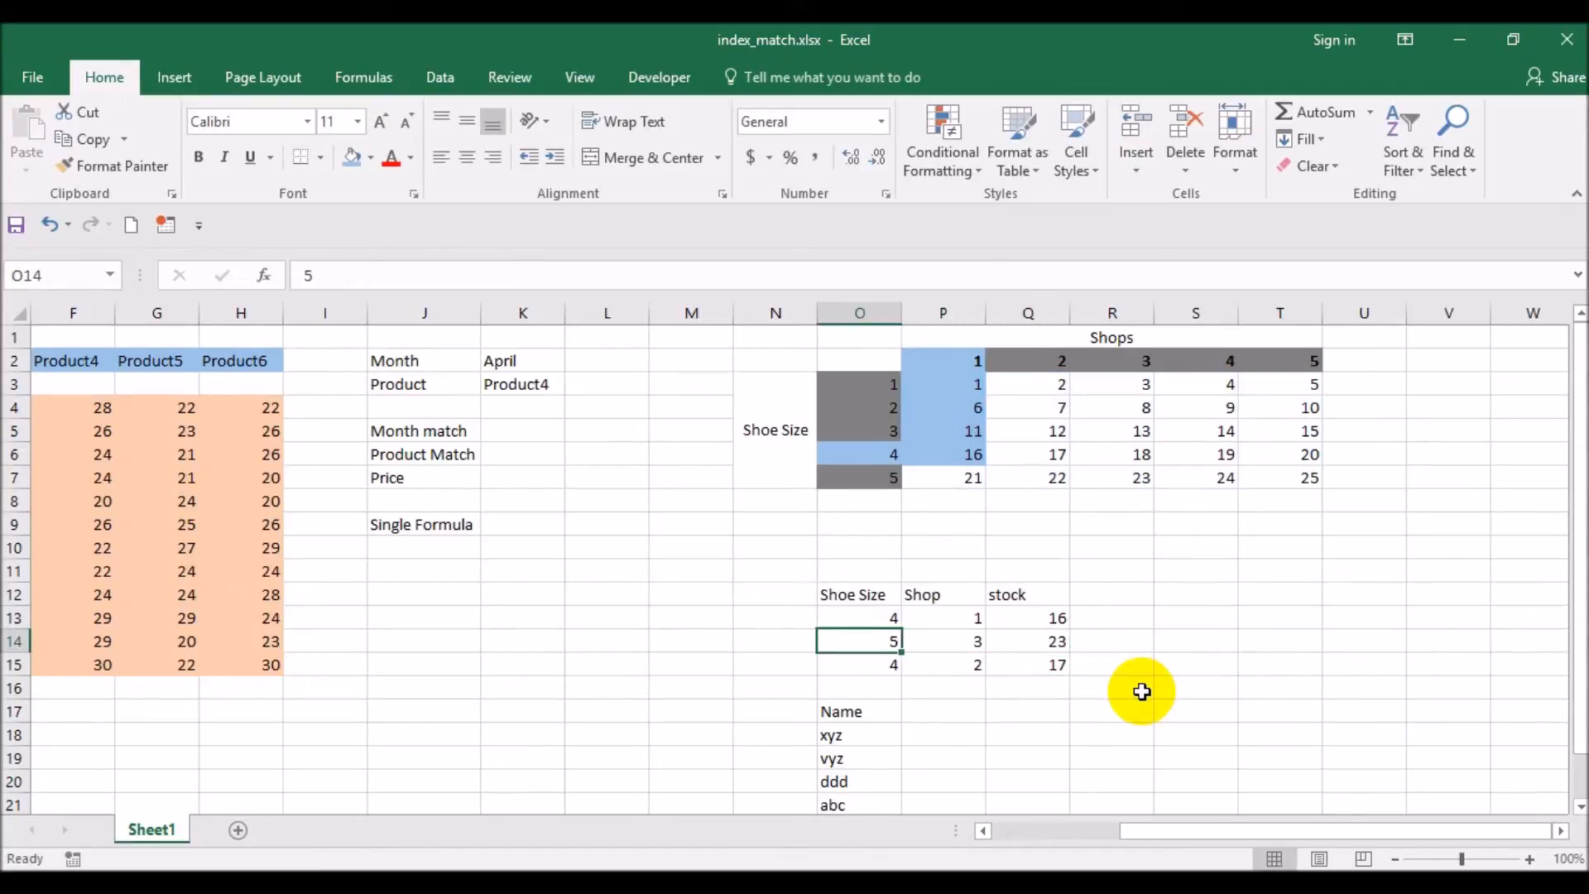
click(877, 480)
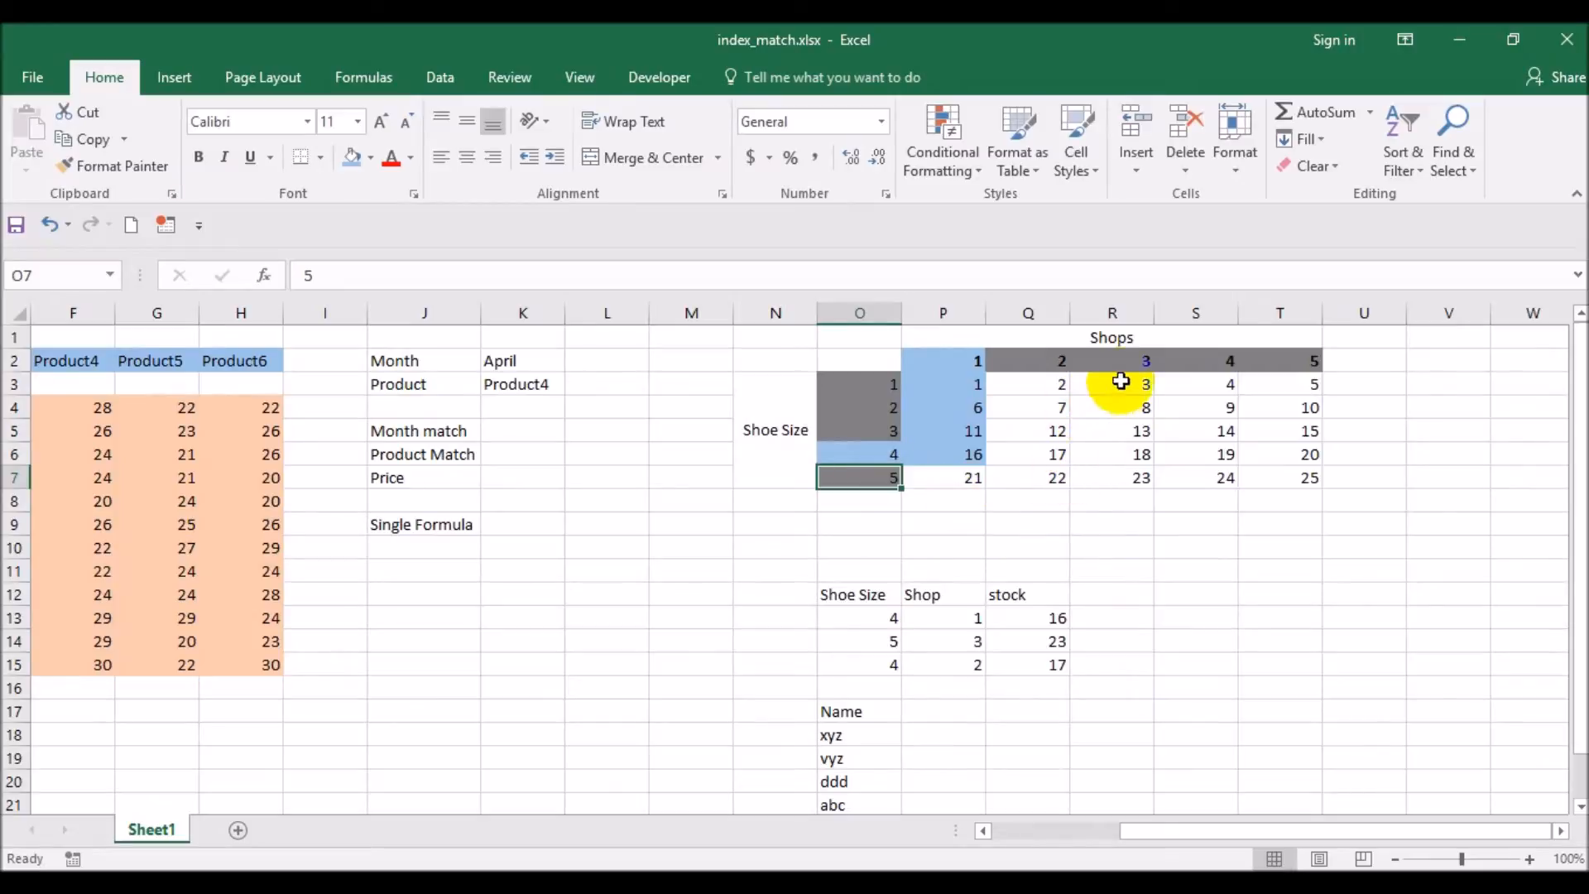
click(1134, 479)
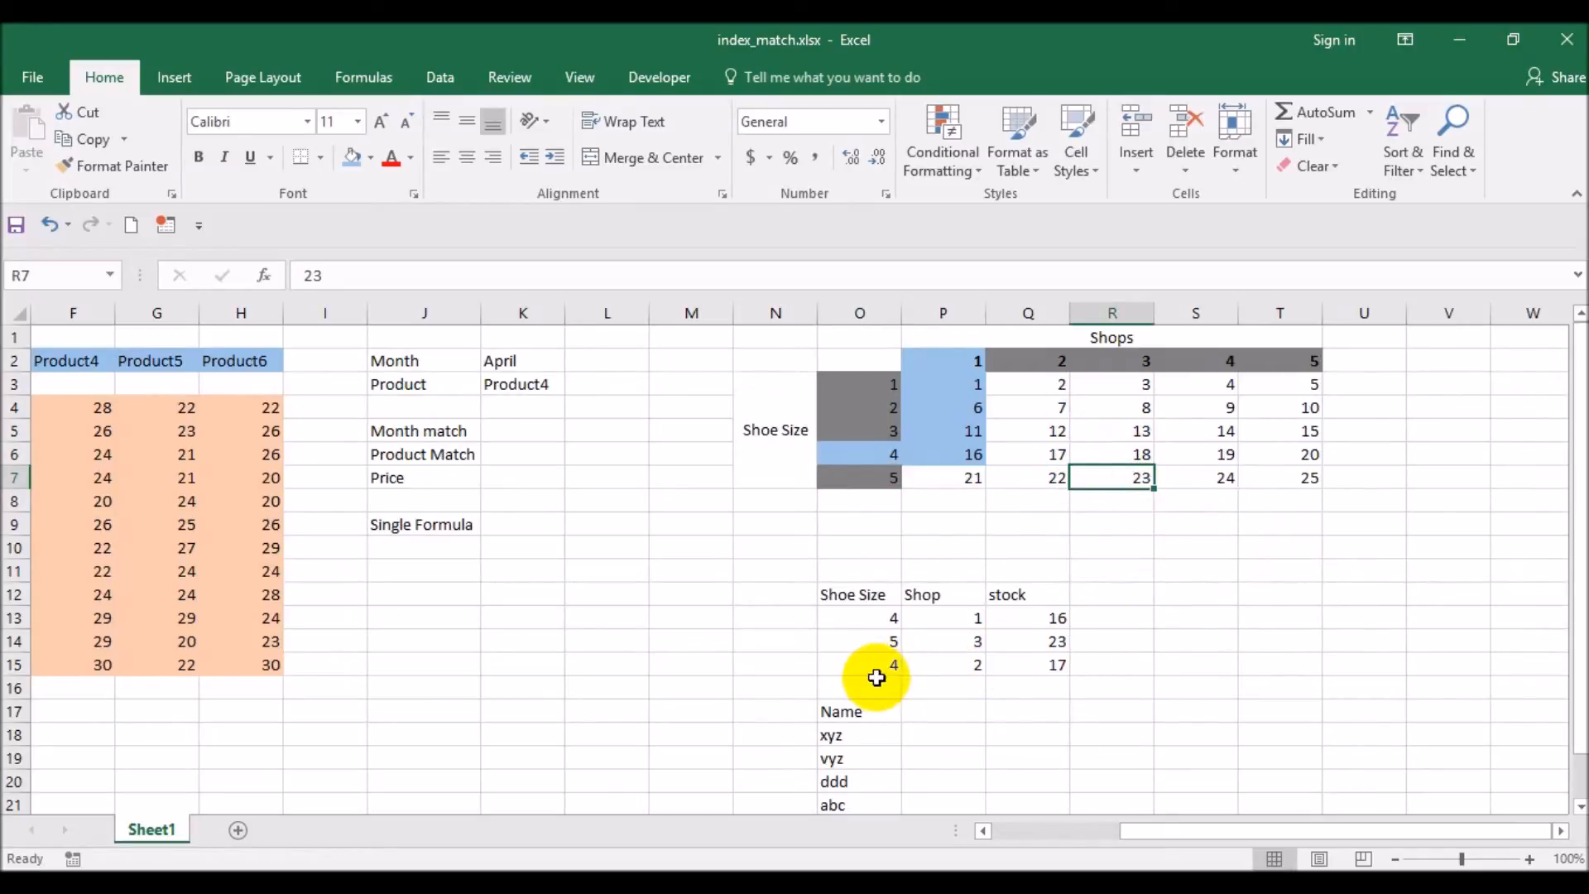
click(890, 451)
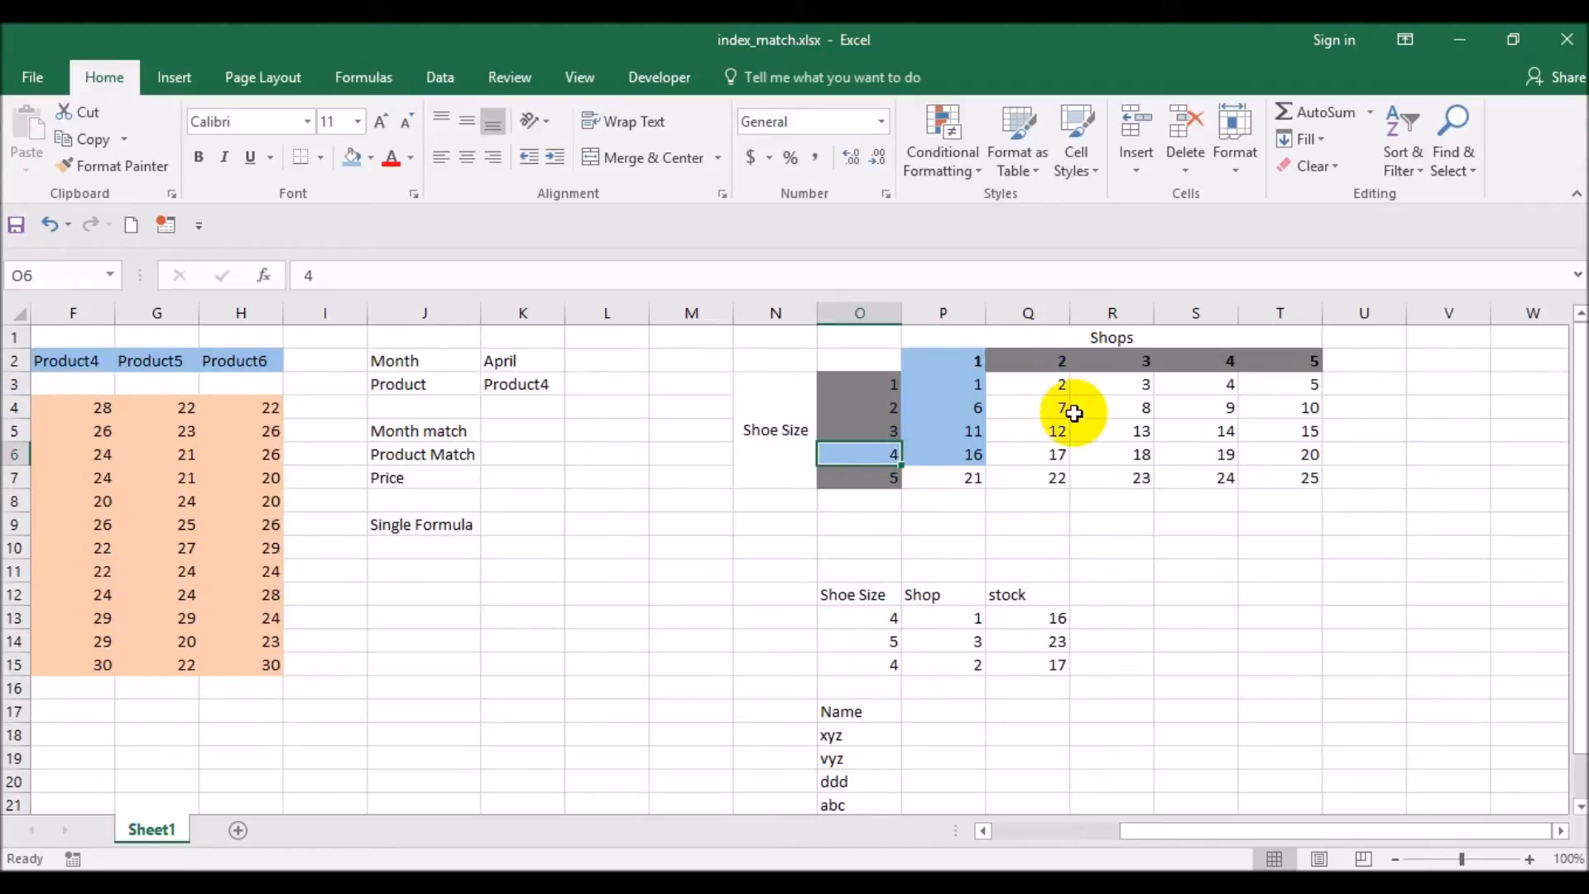
click(1051, 457)
click(1060, 611)
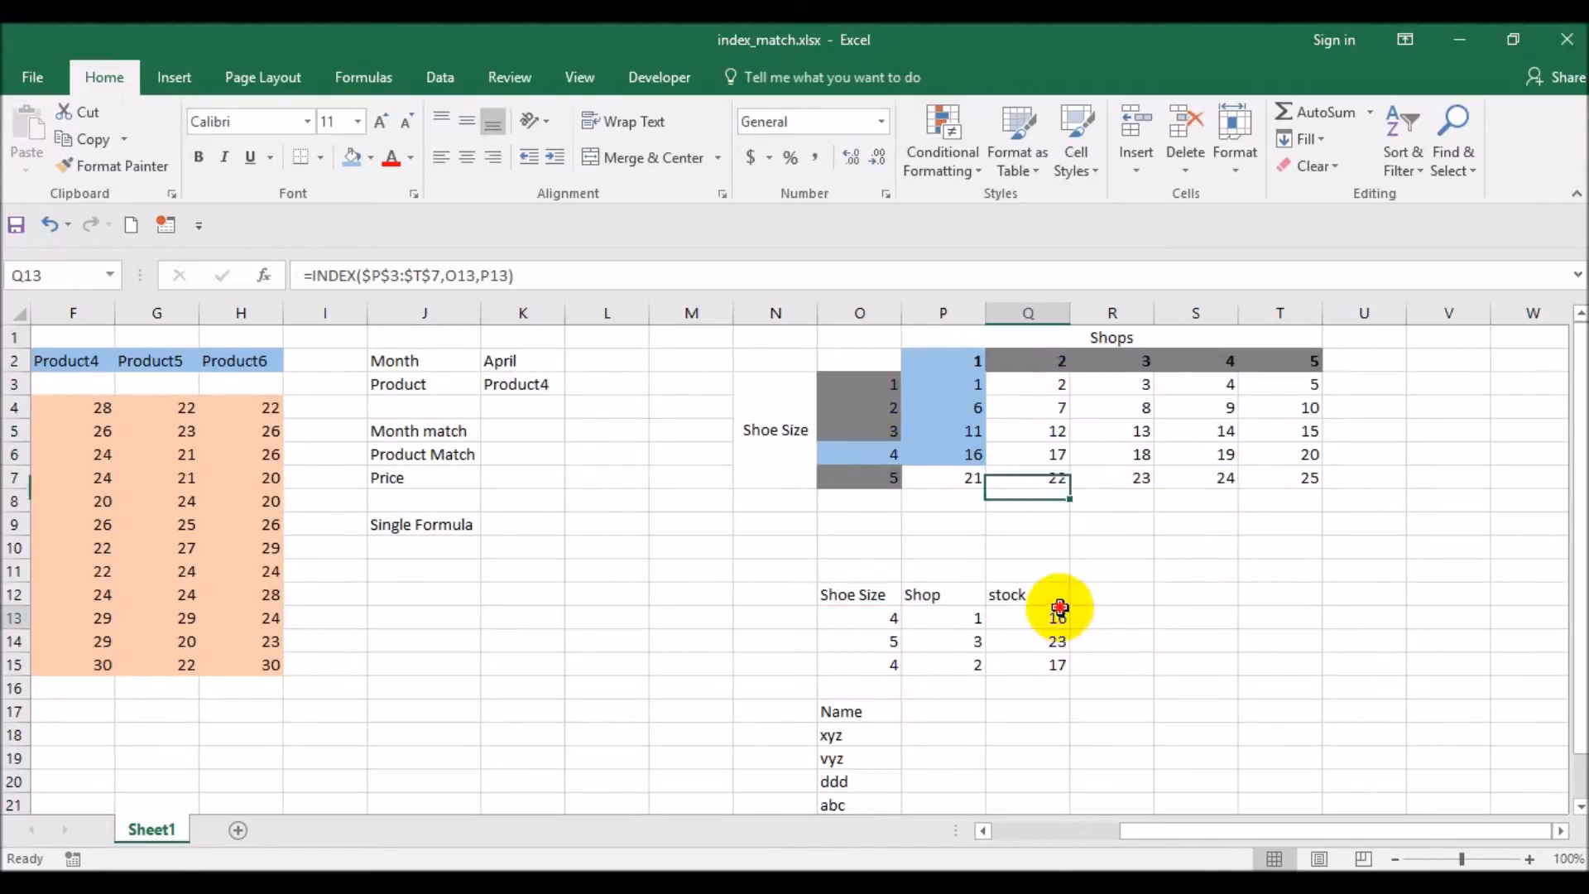
drag(1059, 608, 1057, 667)
click(1057, 628)
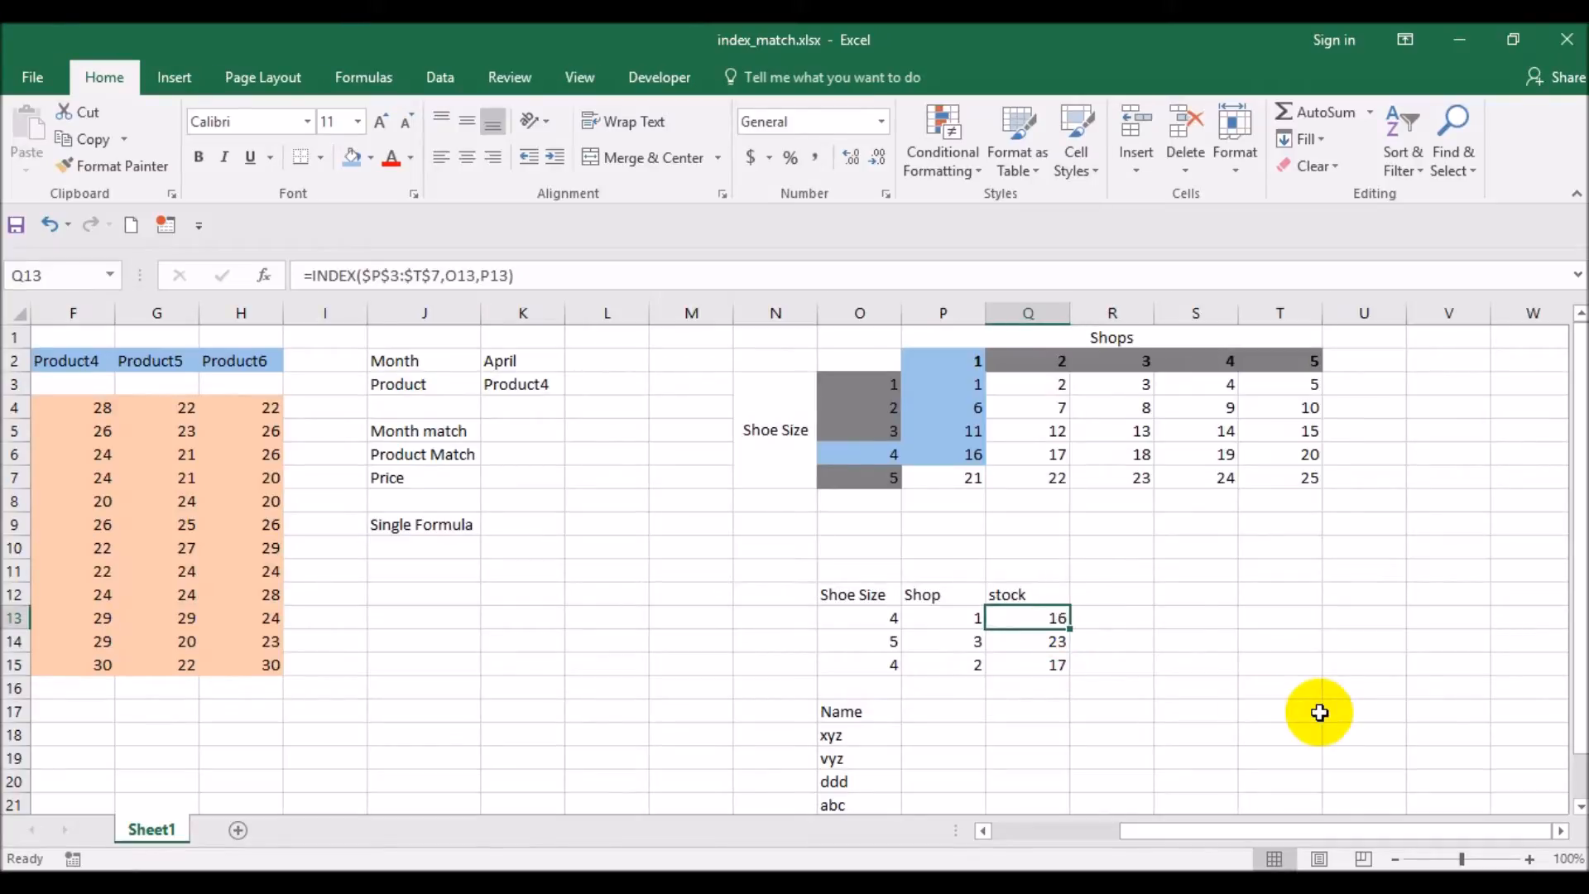
key(F2)
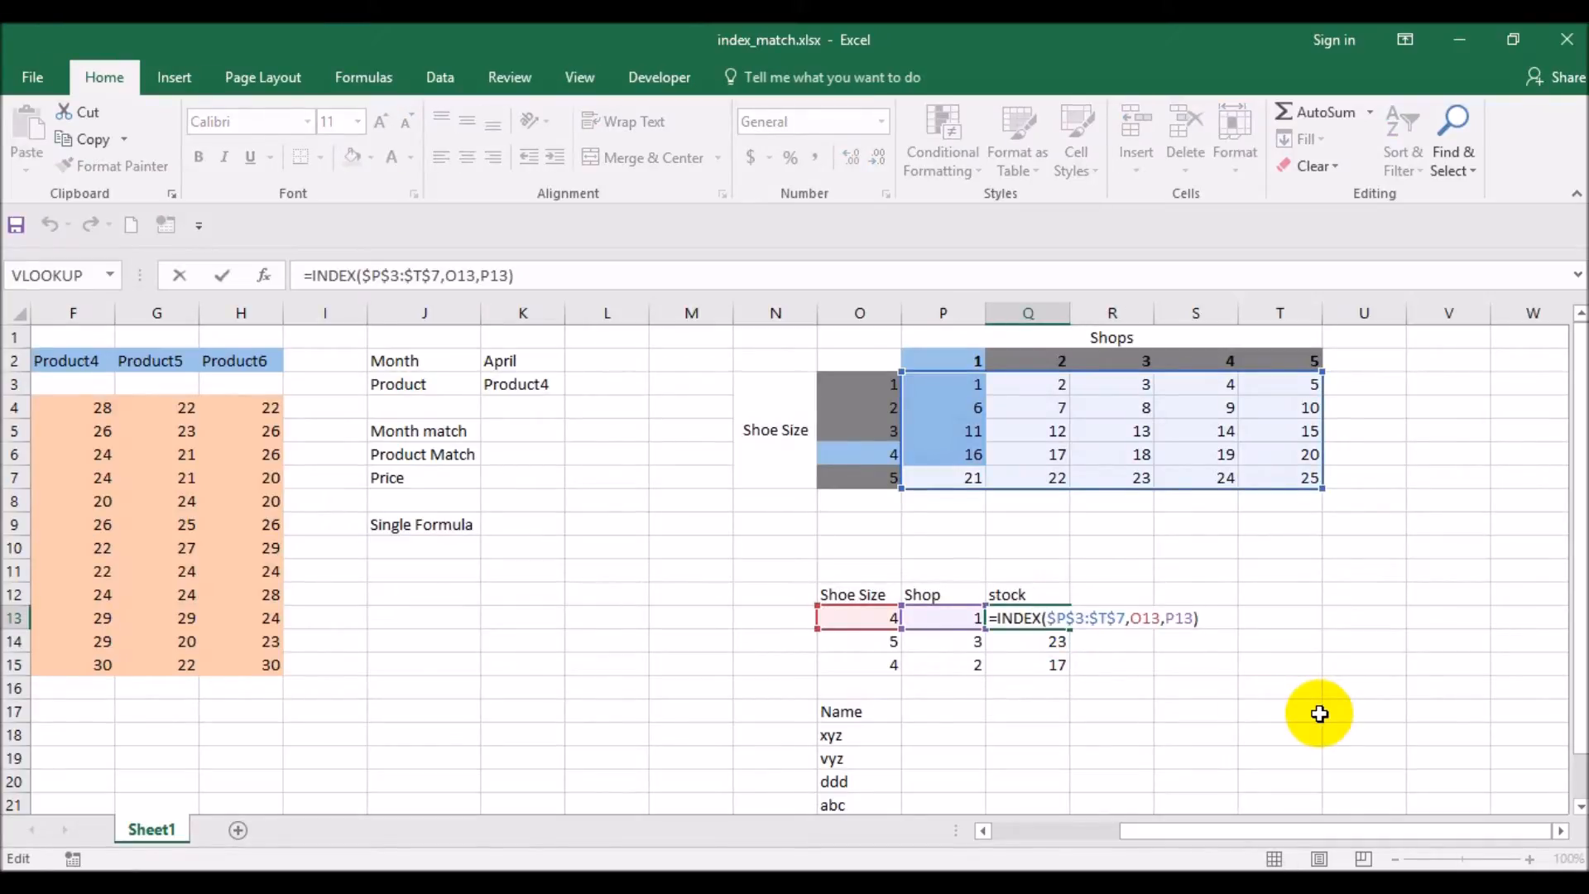
key(Escape)
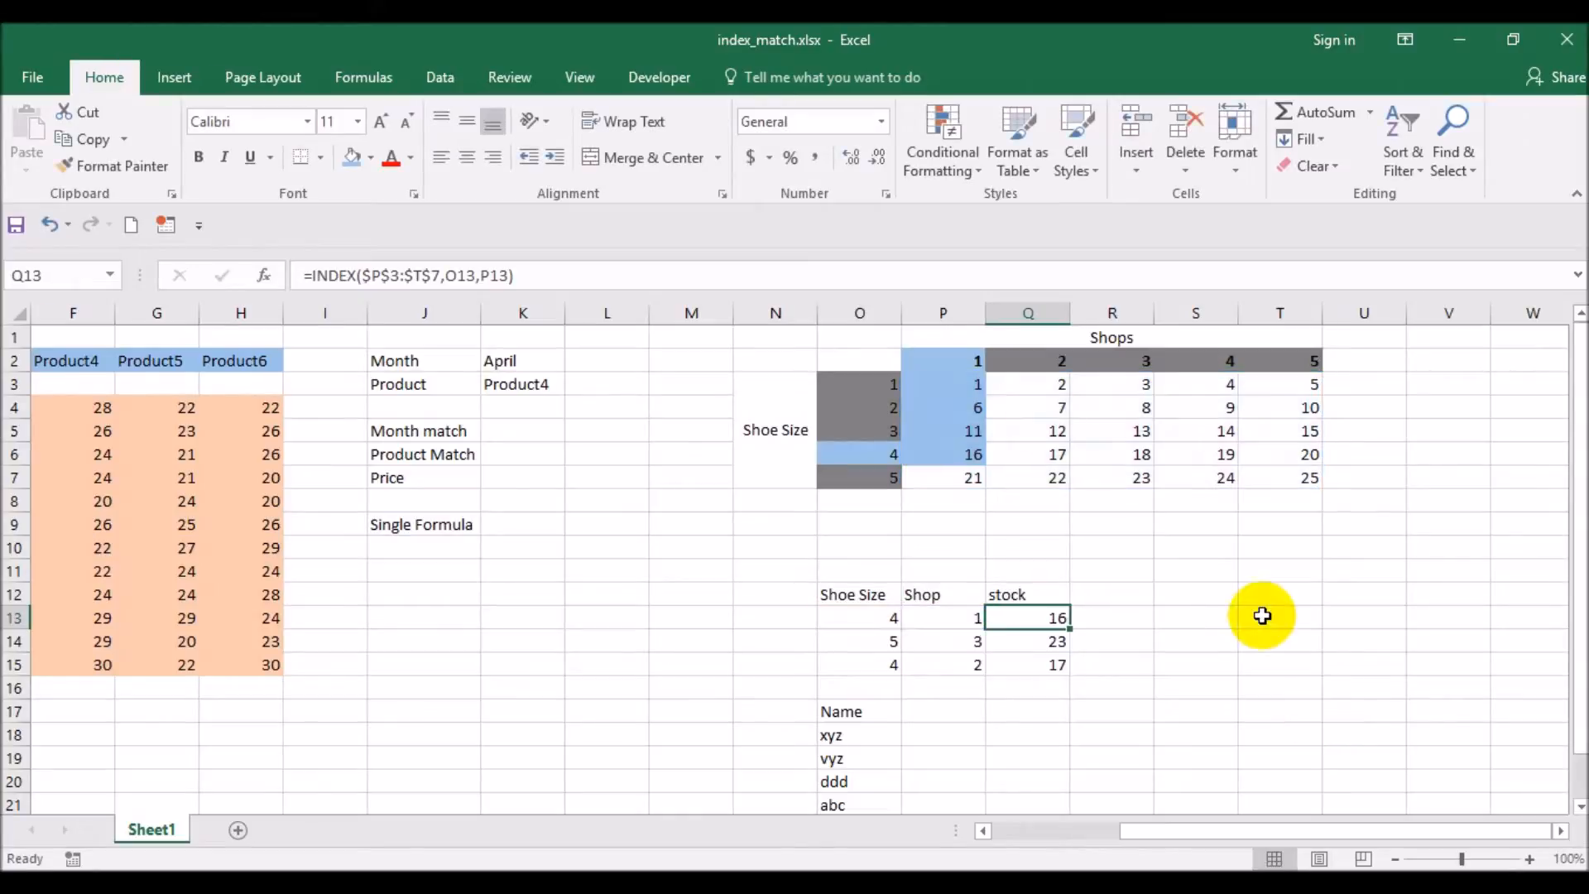
Name the stock data range P3:T7 stockrange
drag(960, 385, 1259, 479)
click(57, 281)
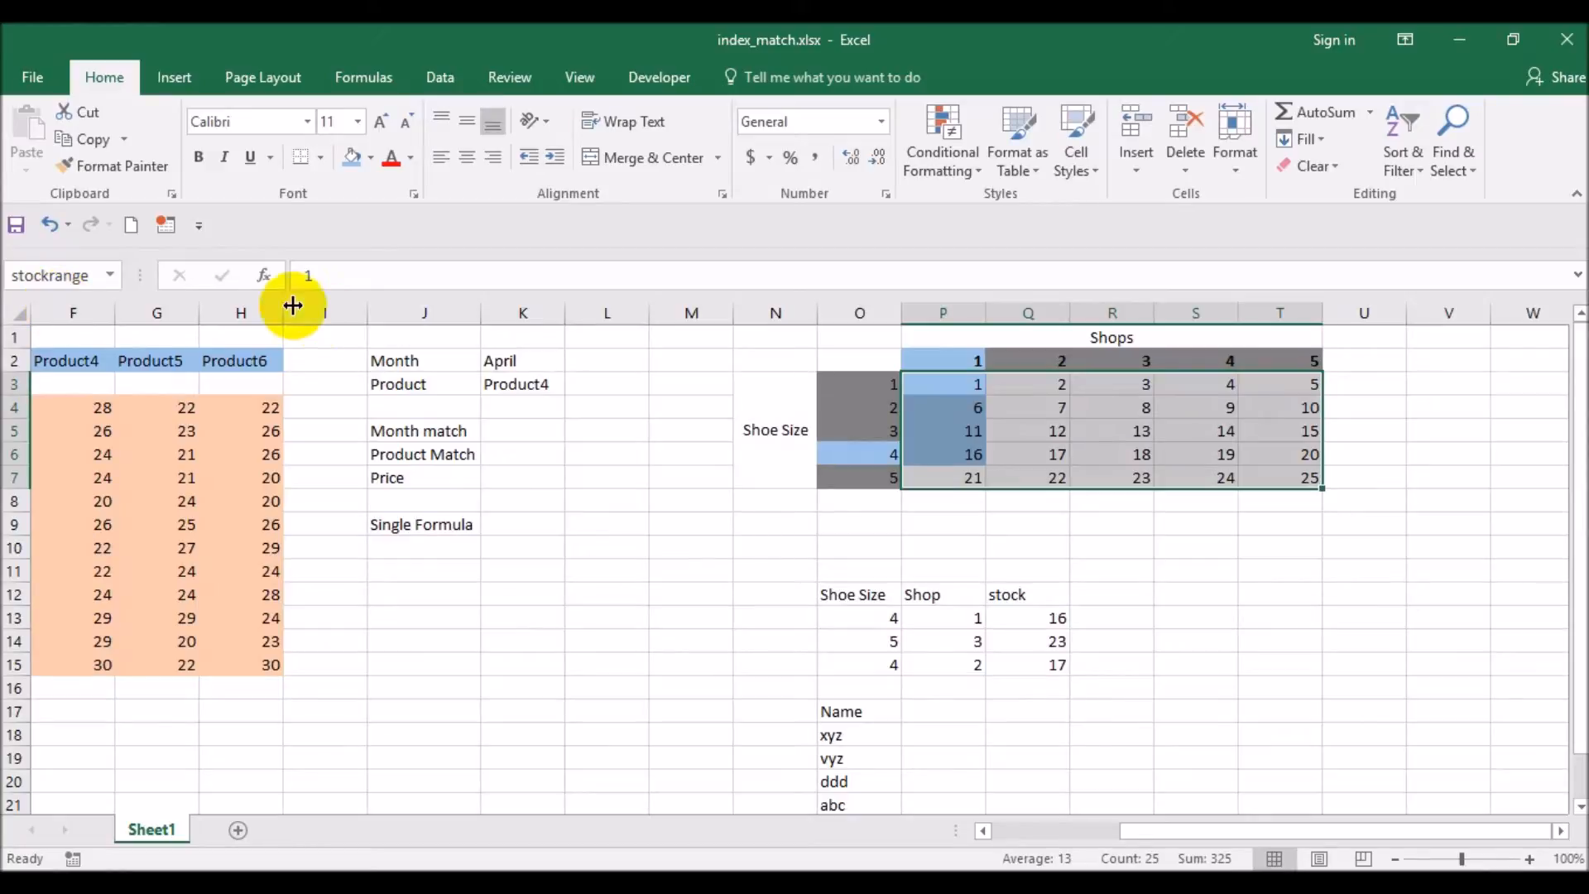
key(Return)
key(Return)
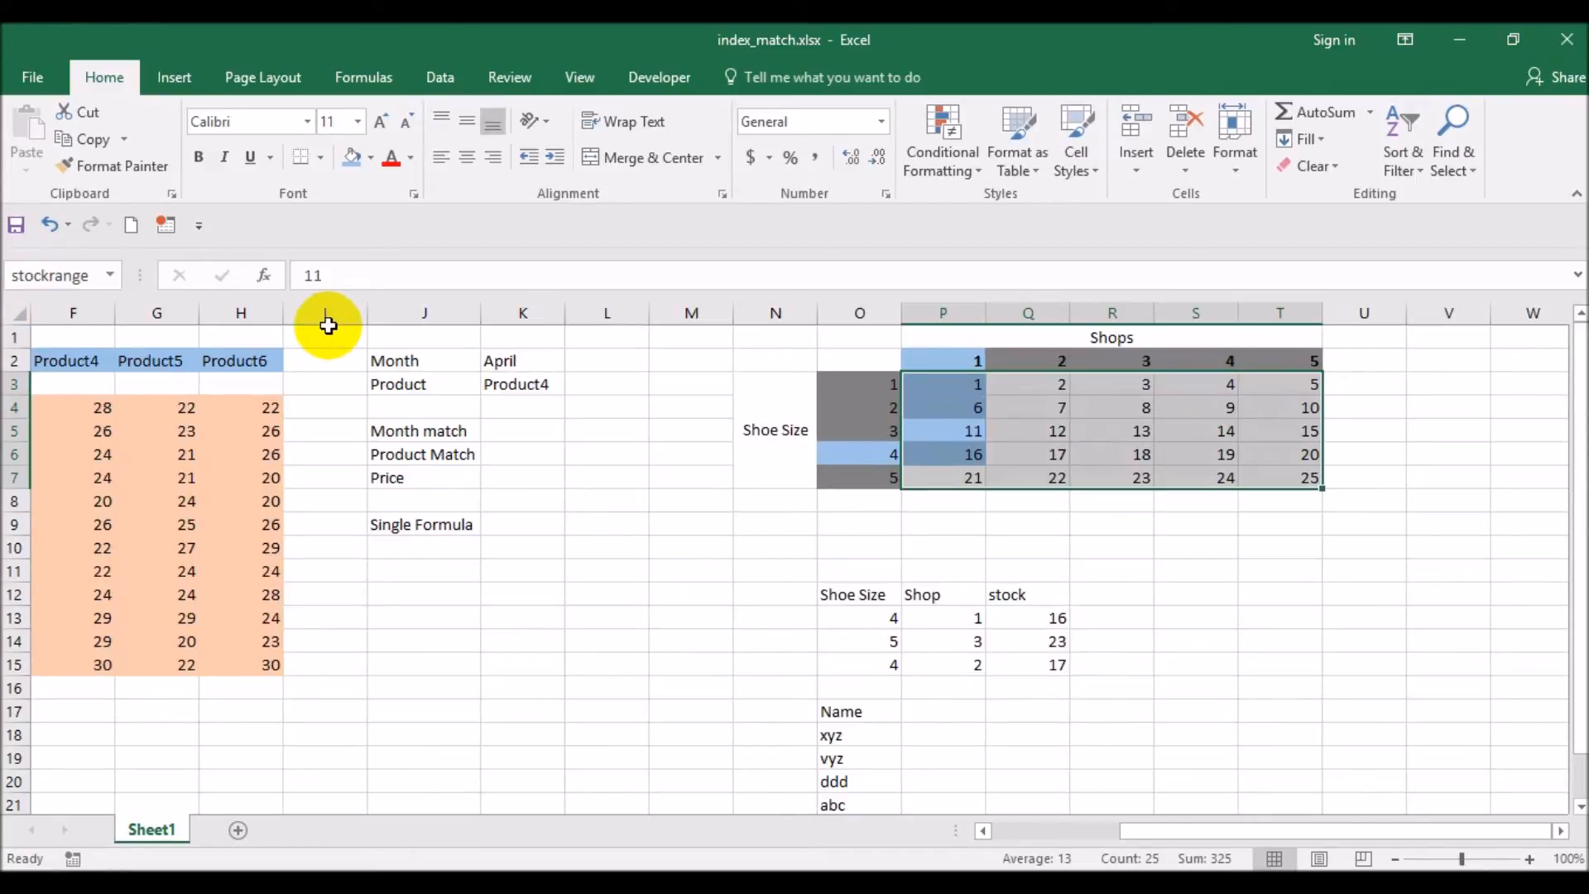
click(1009, 407)
Replace the array reference in the Q13 formula with the named range, giving =INDEX(stockrange,O13,P13)
click(1028, 642)
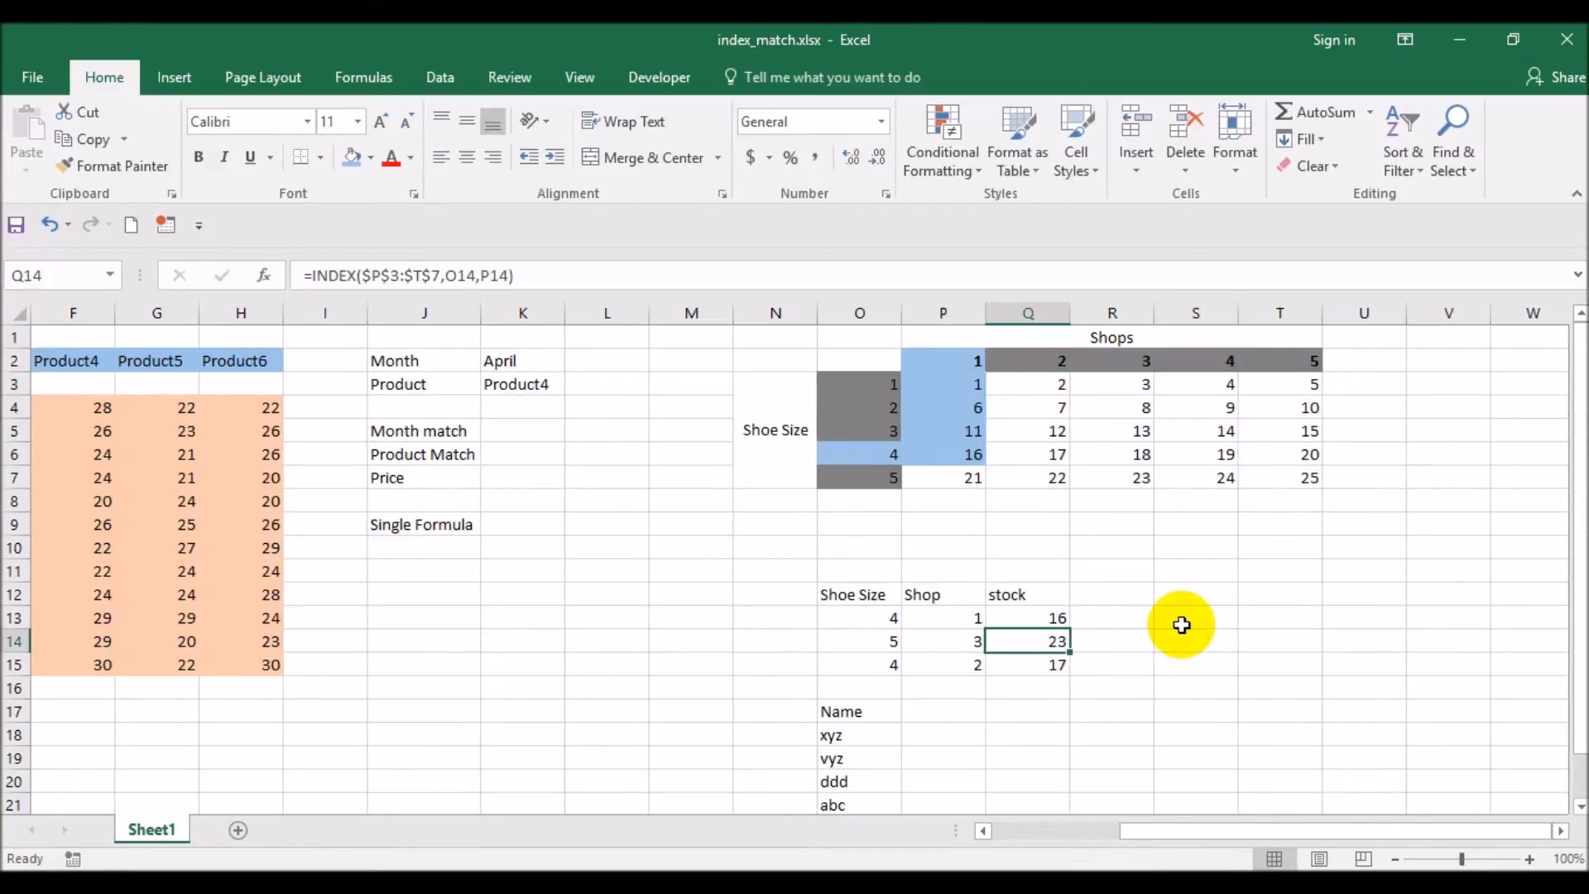
key(Up)
key(F2)
key(Left)
key(Left)
key(Left)
key(Left)
key(Left)
key(Left)
key(Left)
key(Left)
key(Left)
key(shift+Left)
key(shift+Left)
key(shift+Left)
key(shift+Left)
key(shift+Left)
key(shift+Left)
key(shift+Left)
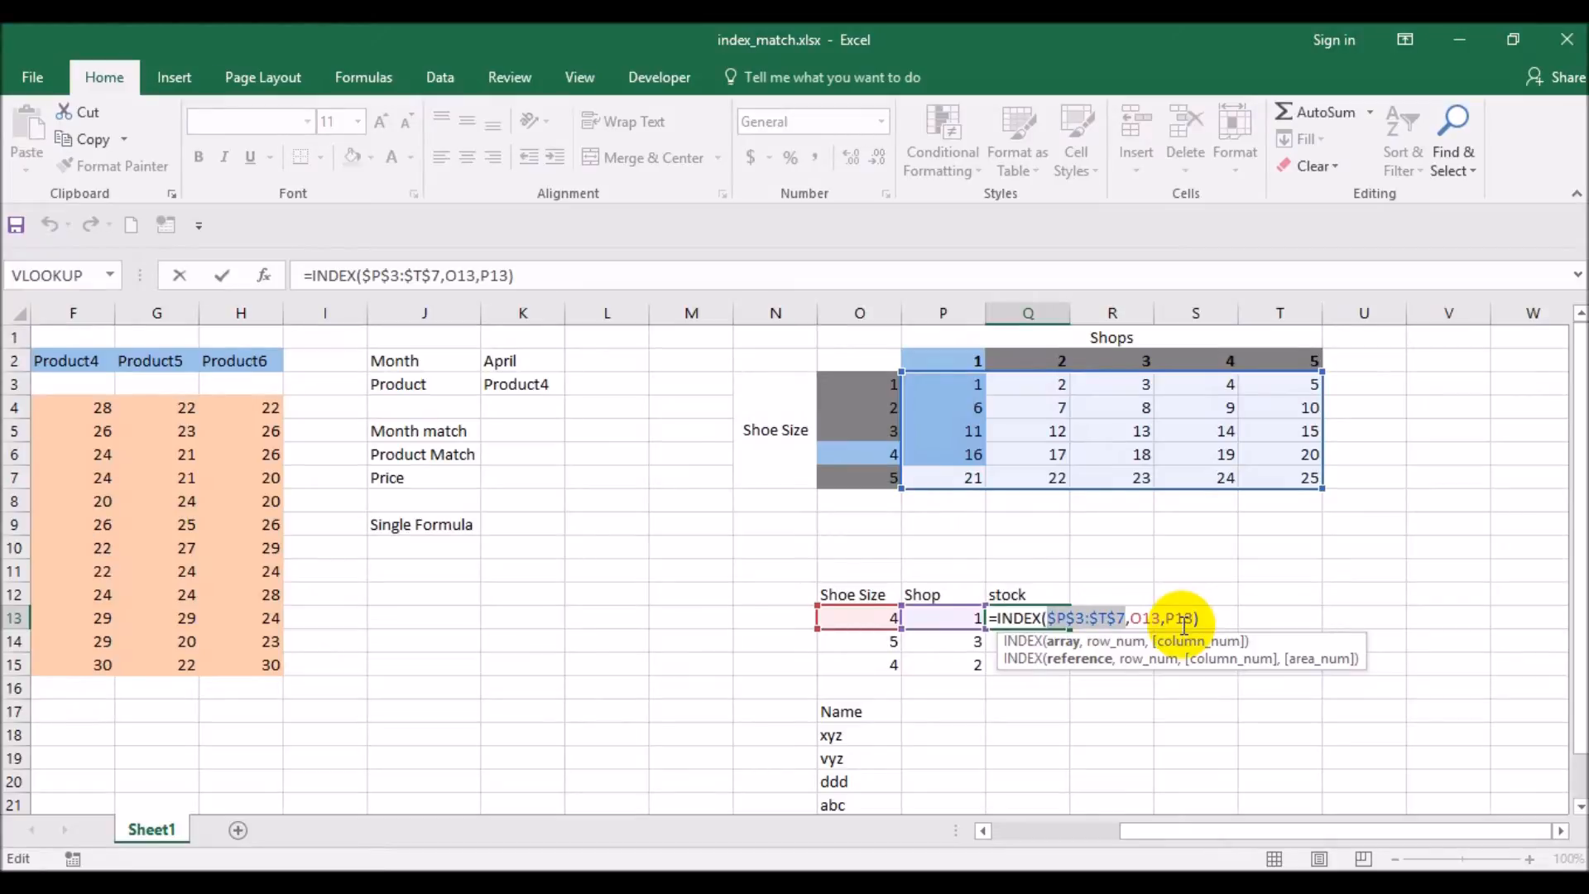
text(stoc)
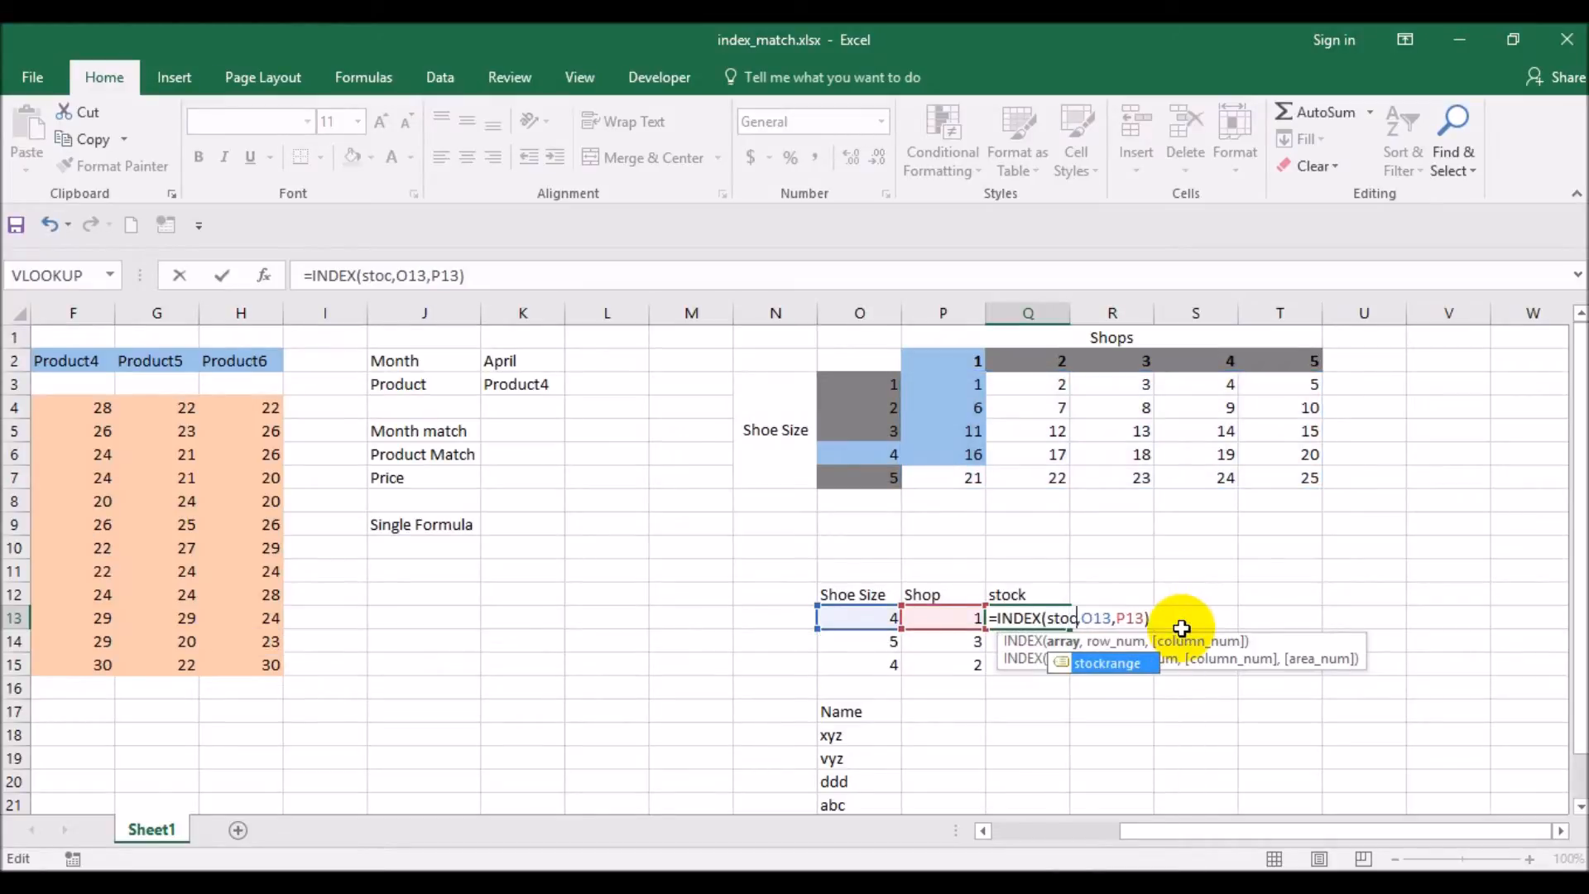
double_click(1137, 672)
double_click(1137, 669)
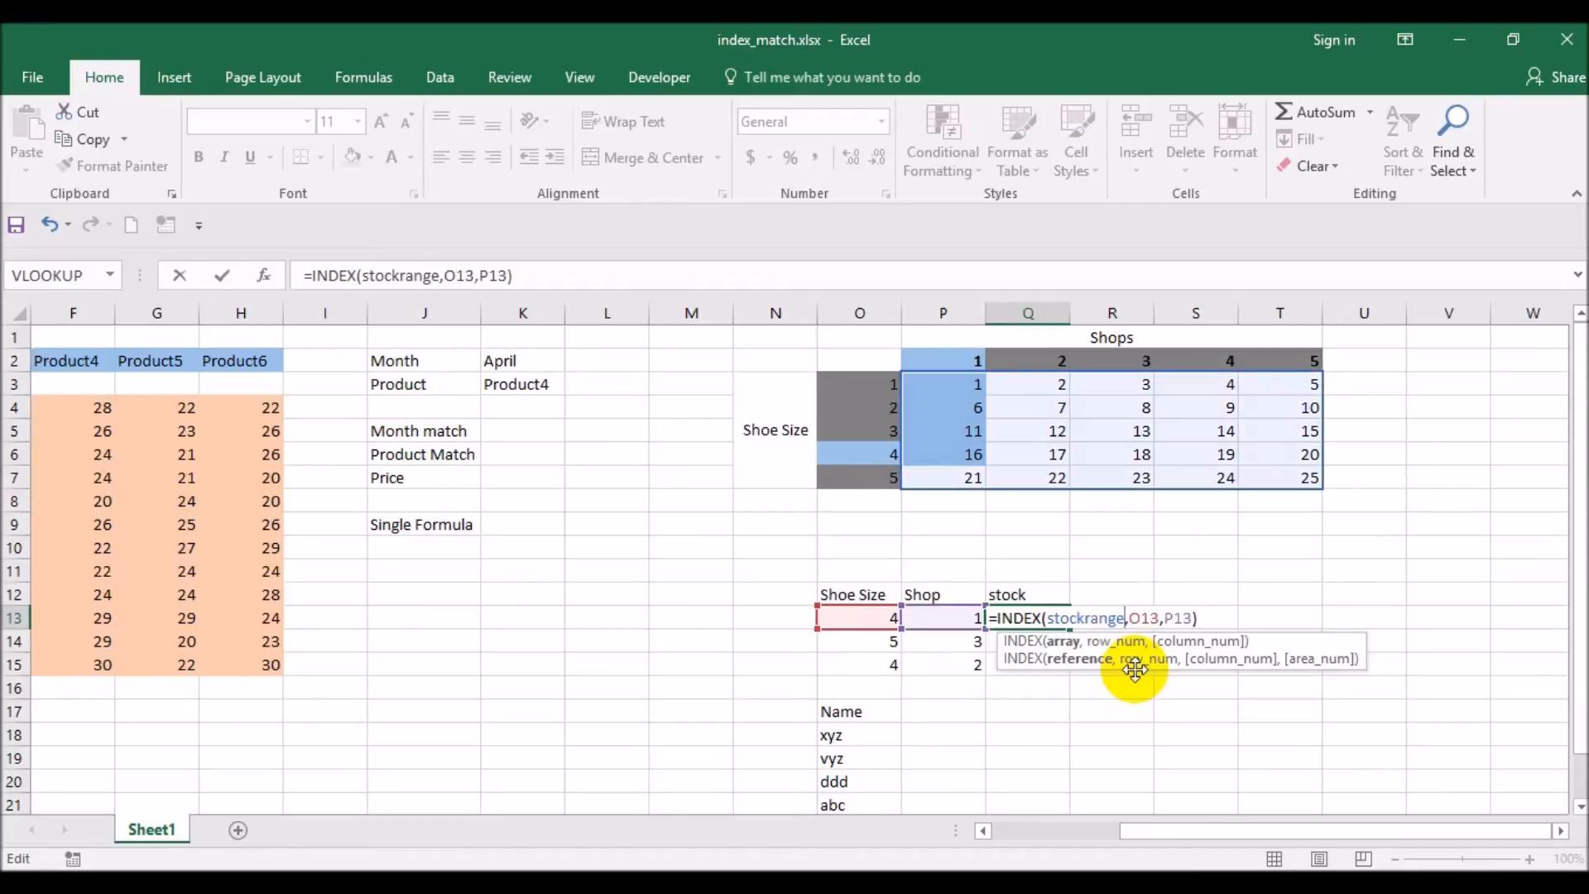
key(Return)
key(Up)
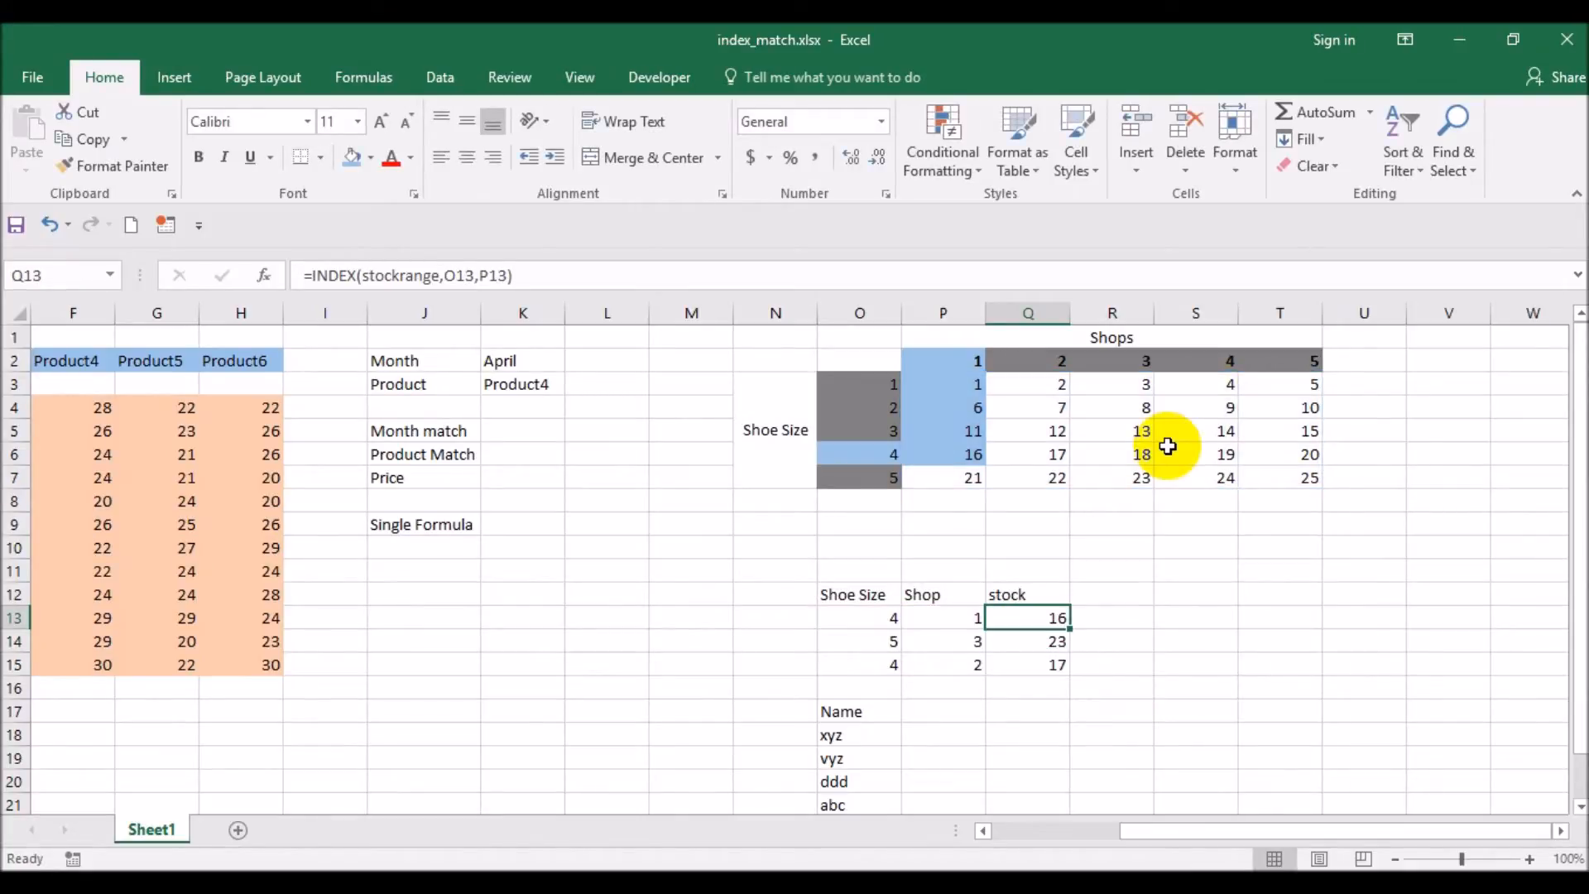
Copy the stockrange formula from Q13 over Q14:Q15
key(ctrl+c)
key(Down)
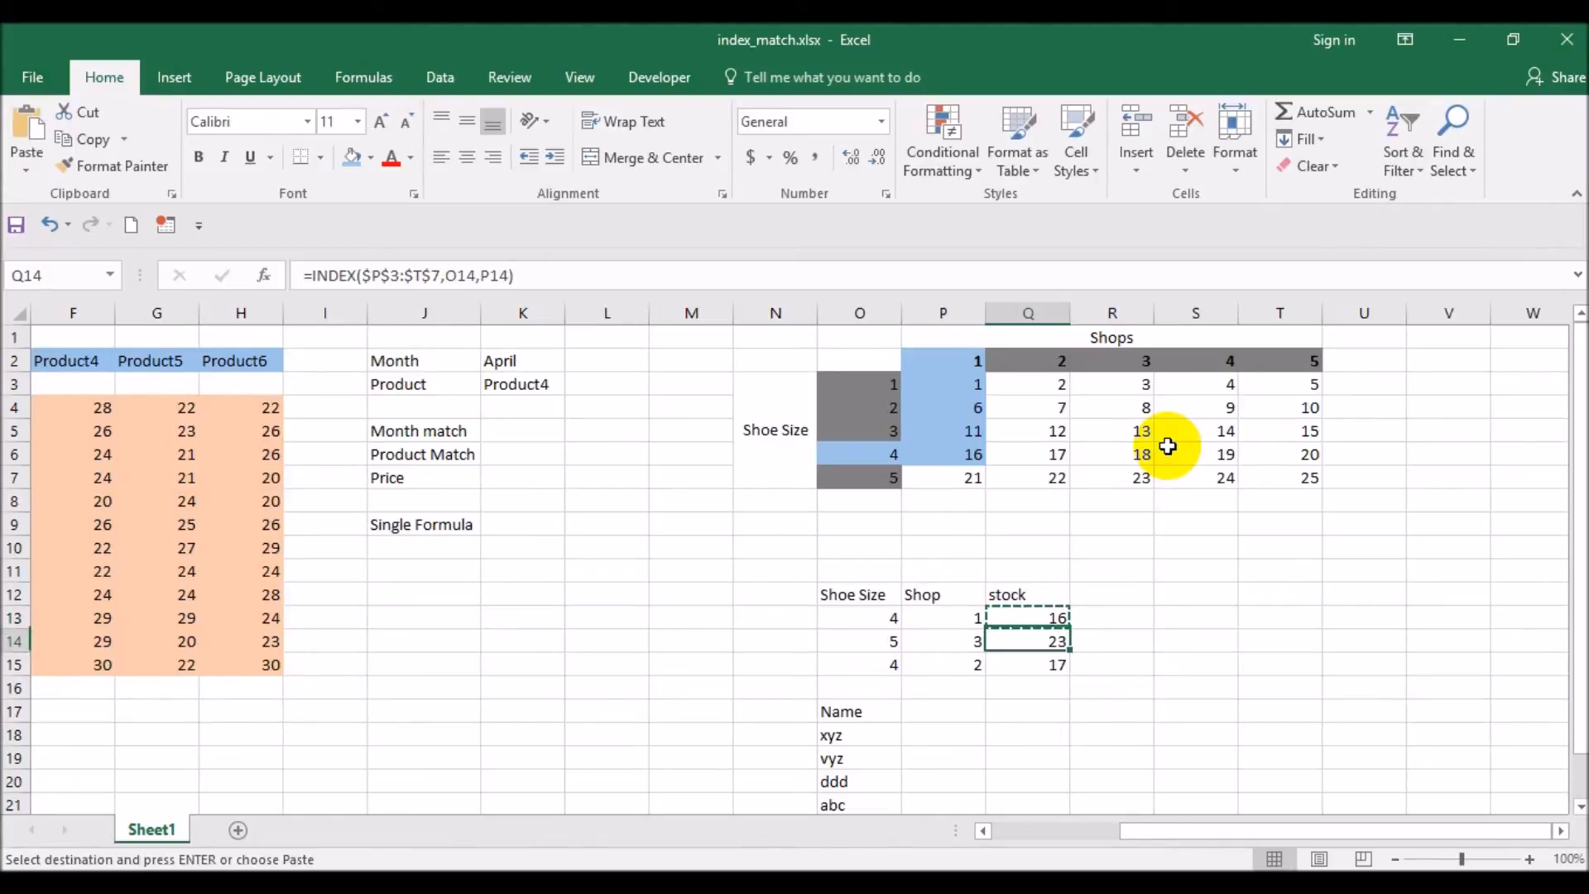
key(shift+Down)
key(ctrl+v)
key(Escape)
key(Up)
key(Down)
key(Down)
key(Up)
key(Up)
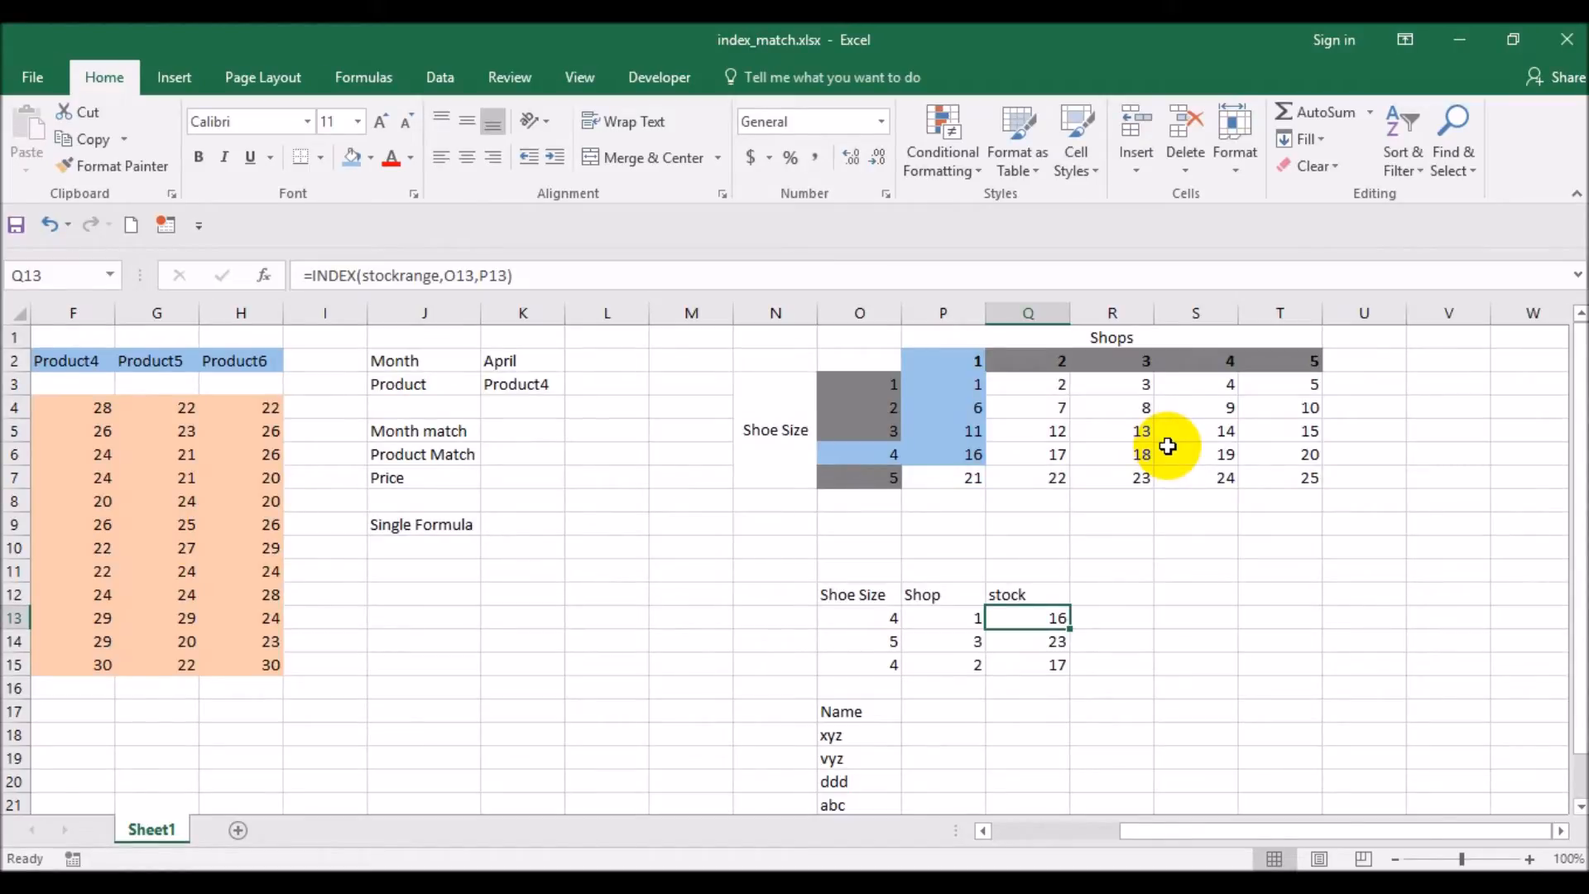
Enter =MATCH("xyz",O17:O22,0) in P17 to find the exact position of xyz in the Name list
scroll(1168, 447, down, 2)
click(965, 579)
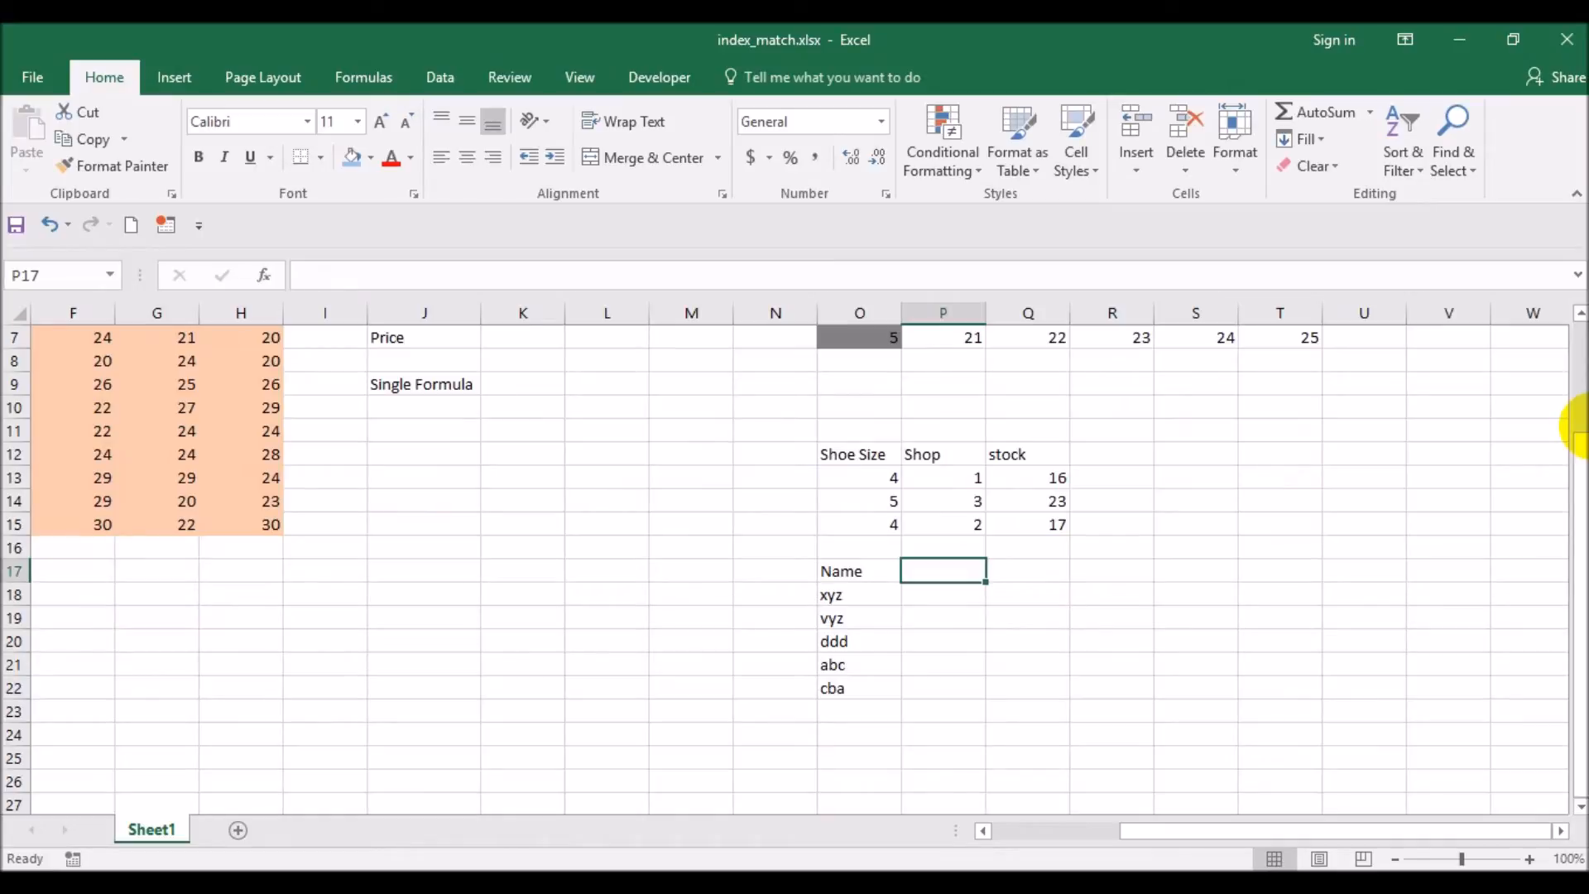
text(=match)
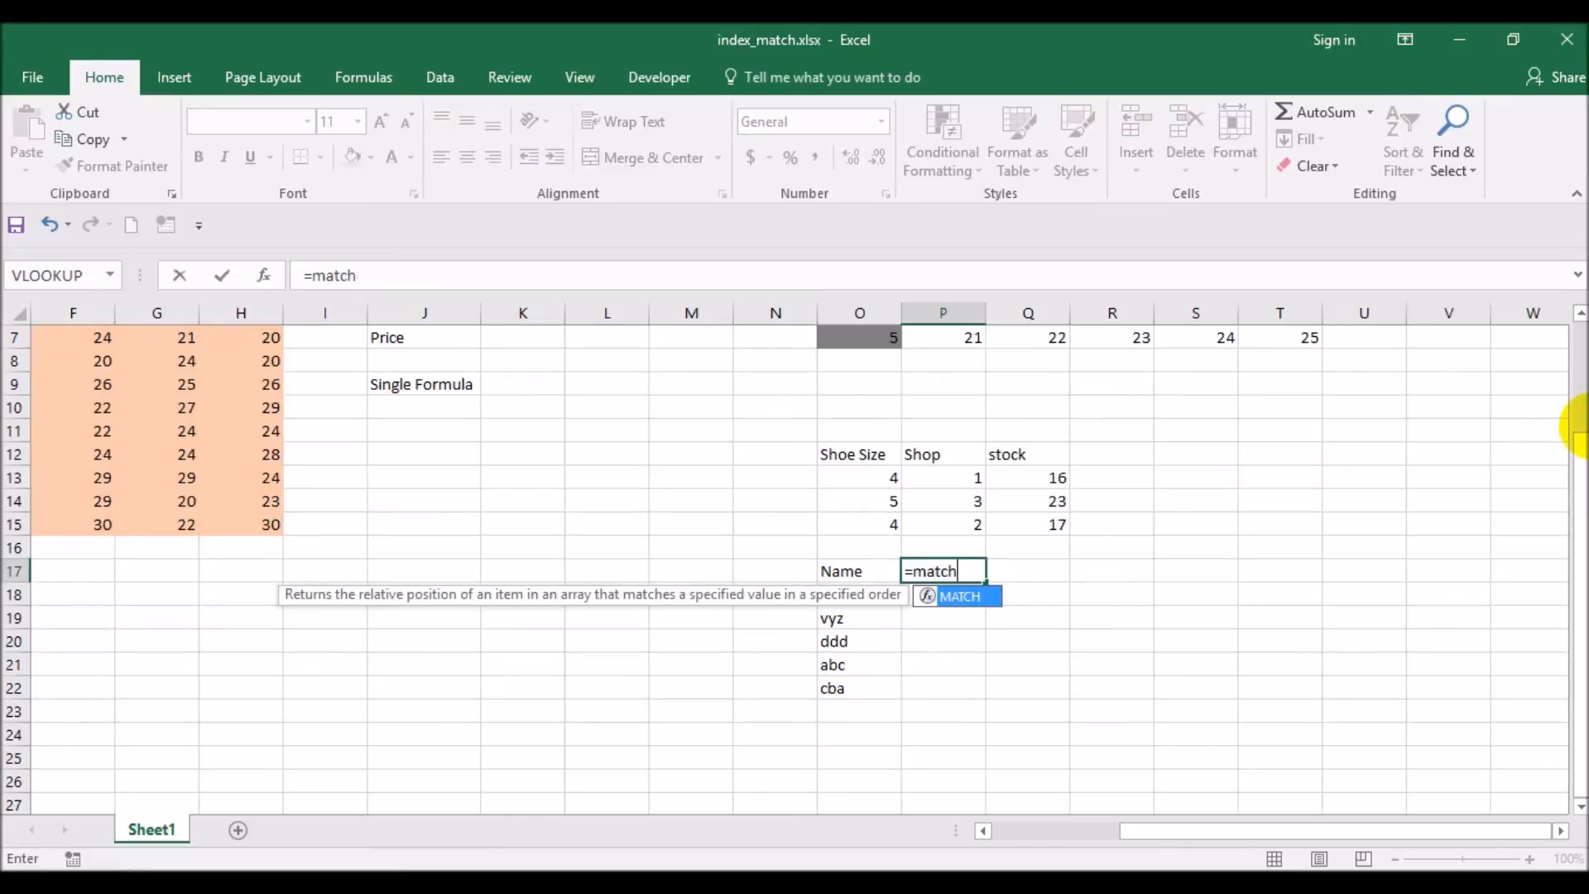
text(()
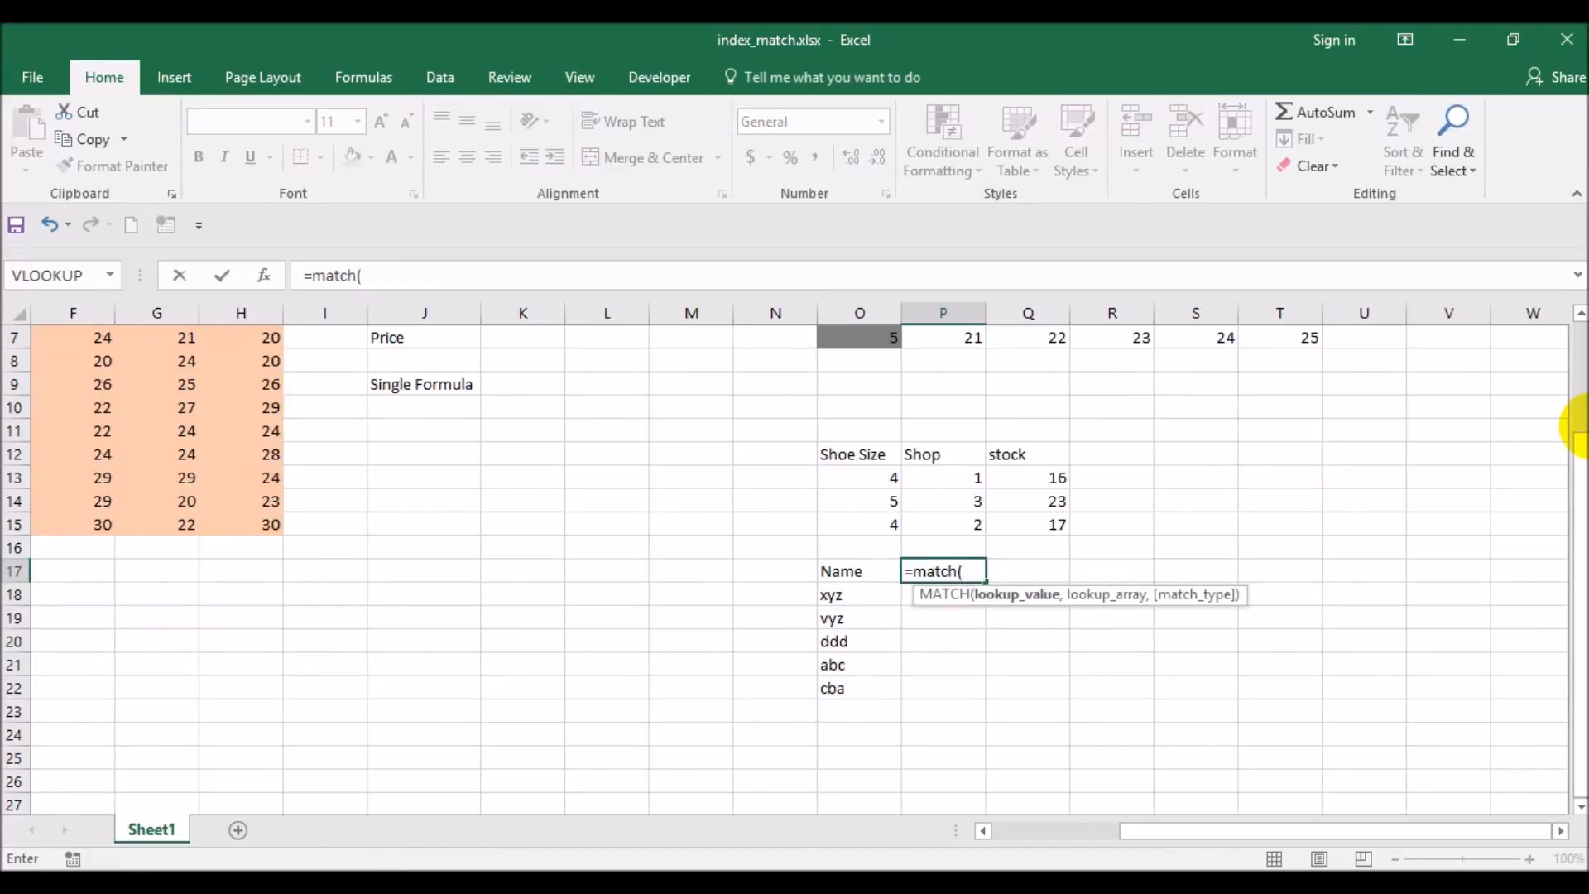
text("xyz",)
drag(854, 598, 861, 684)
drag(858, 577, 880, 687)
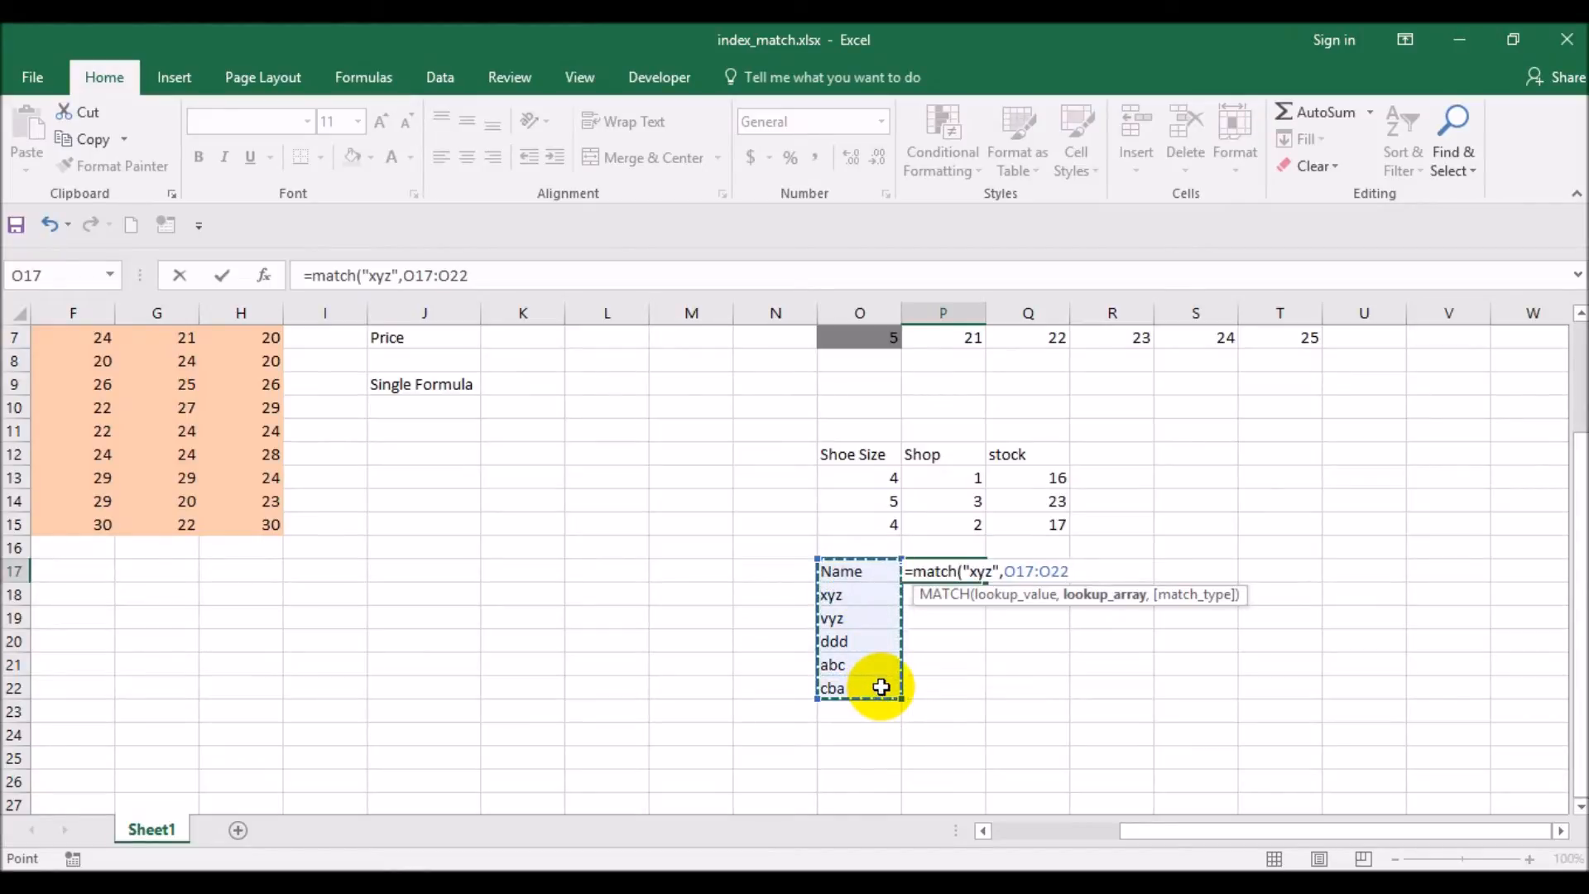
text(,0)
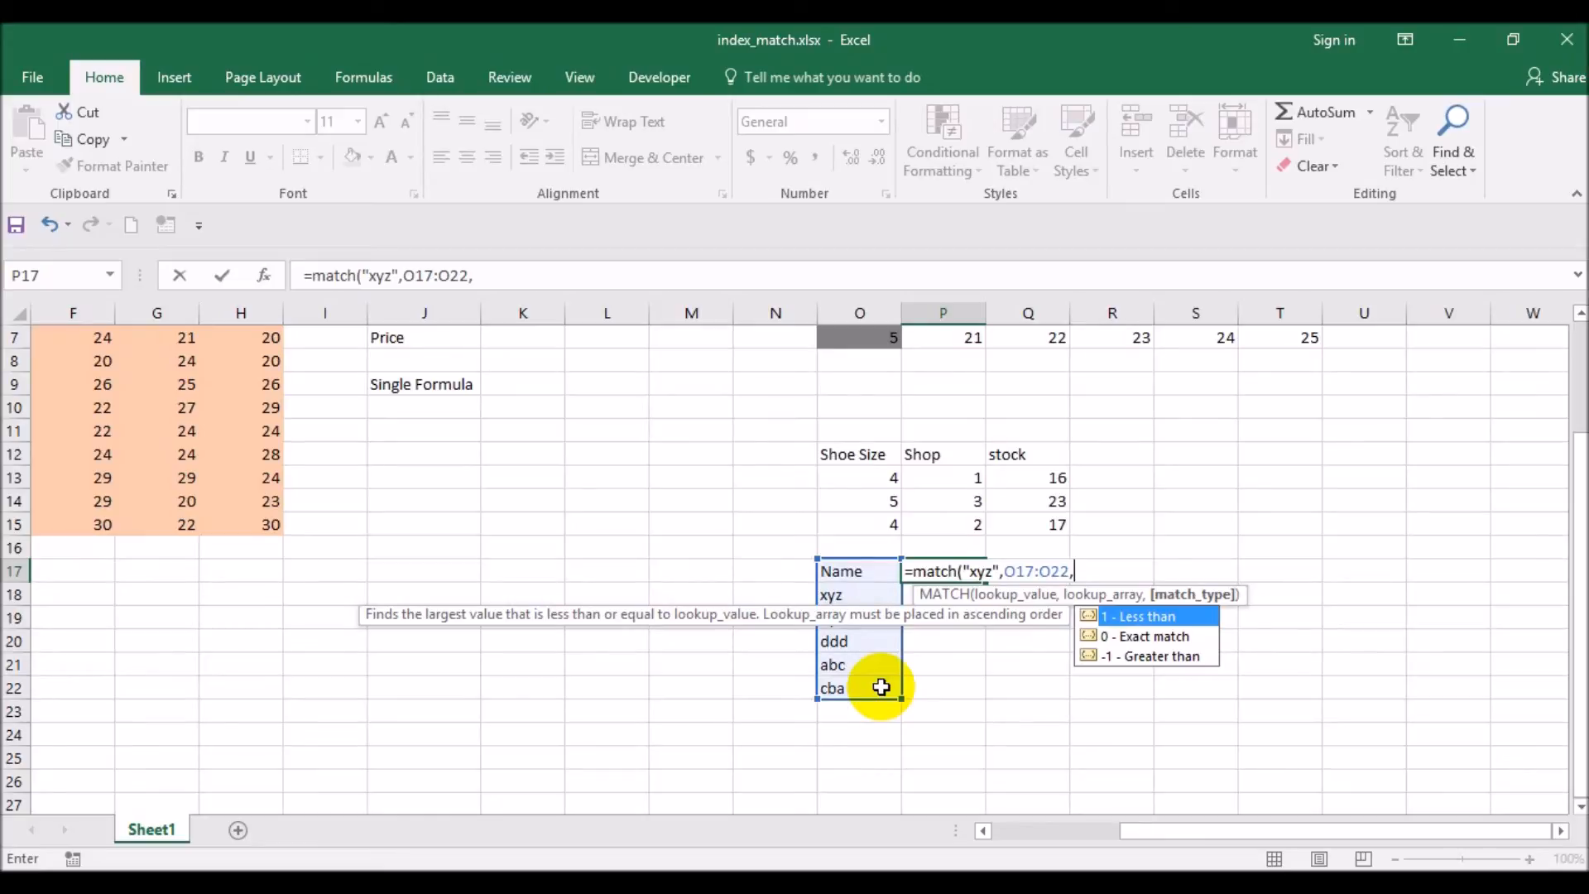
key(Down)
text(0))
key(Return)
key(Up)
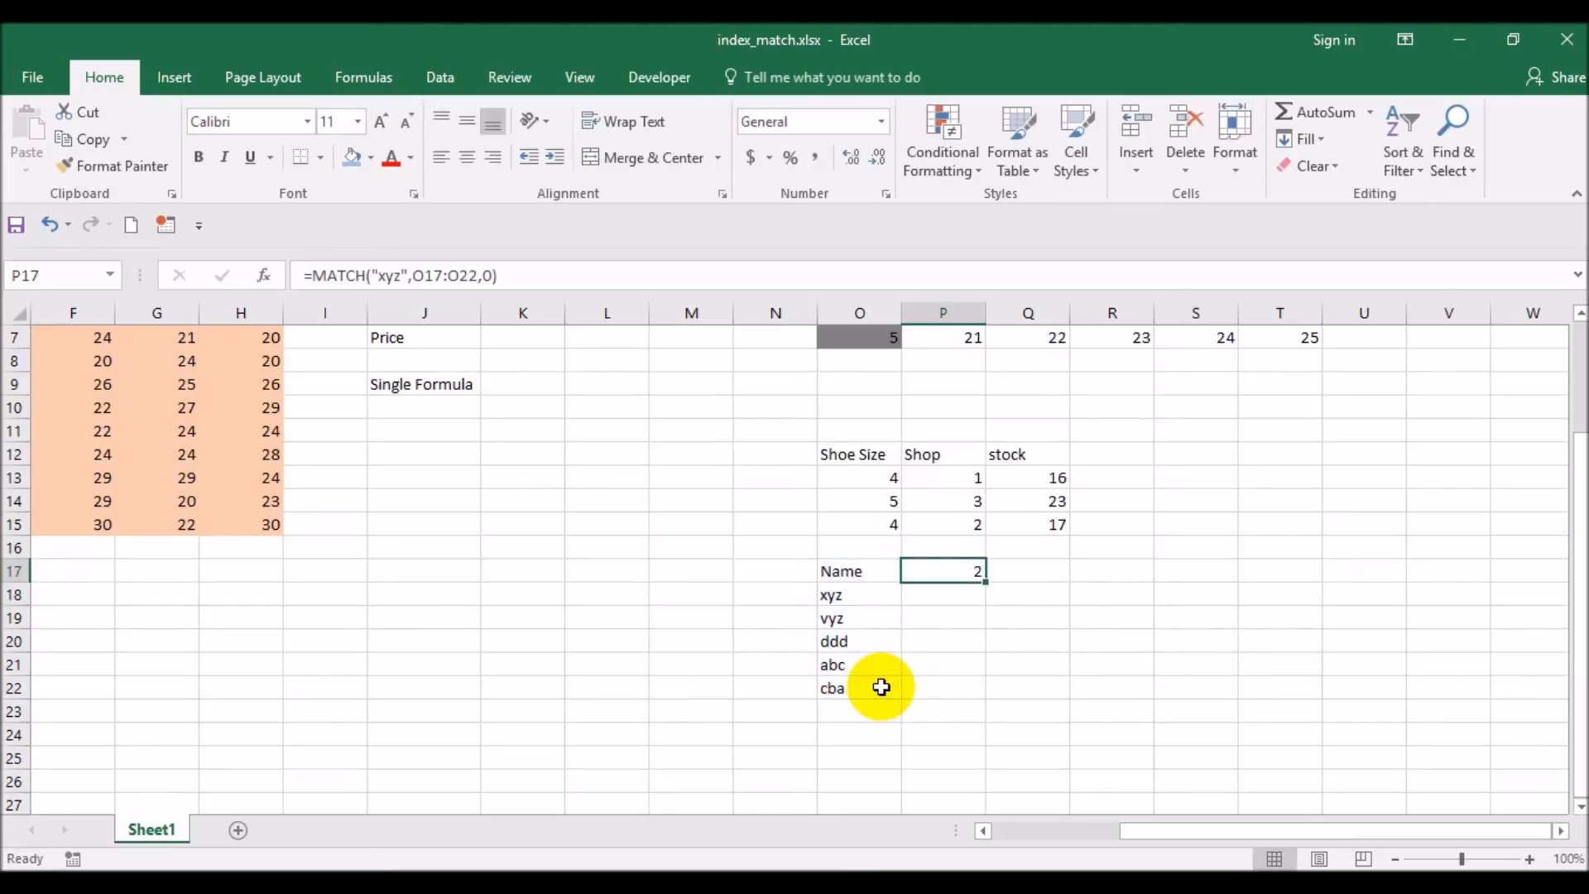
key(F2)
key(Escape)
key(Left)
key(Down)
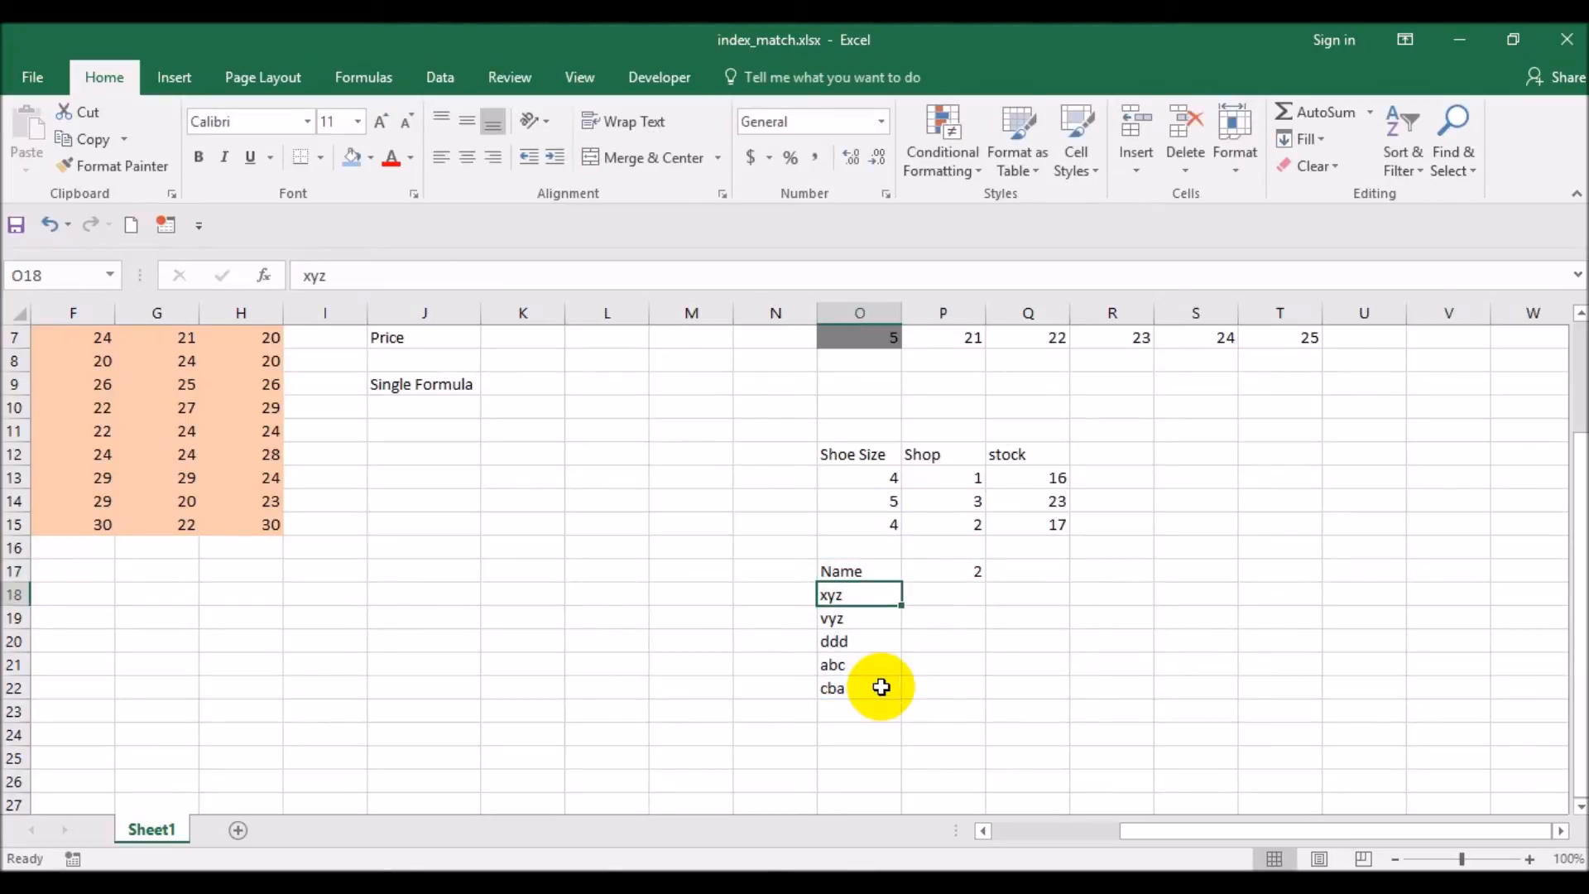
Review the Name list in O17:O22 against the MATCH formula in P17
key(Up)
key(ctrl+shift+Down)
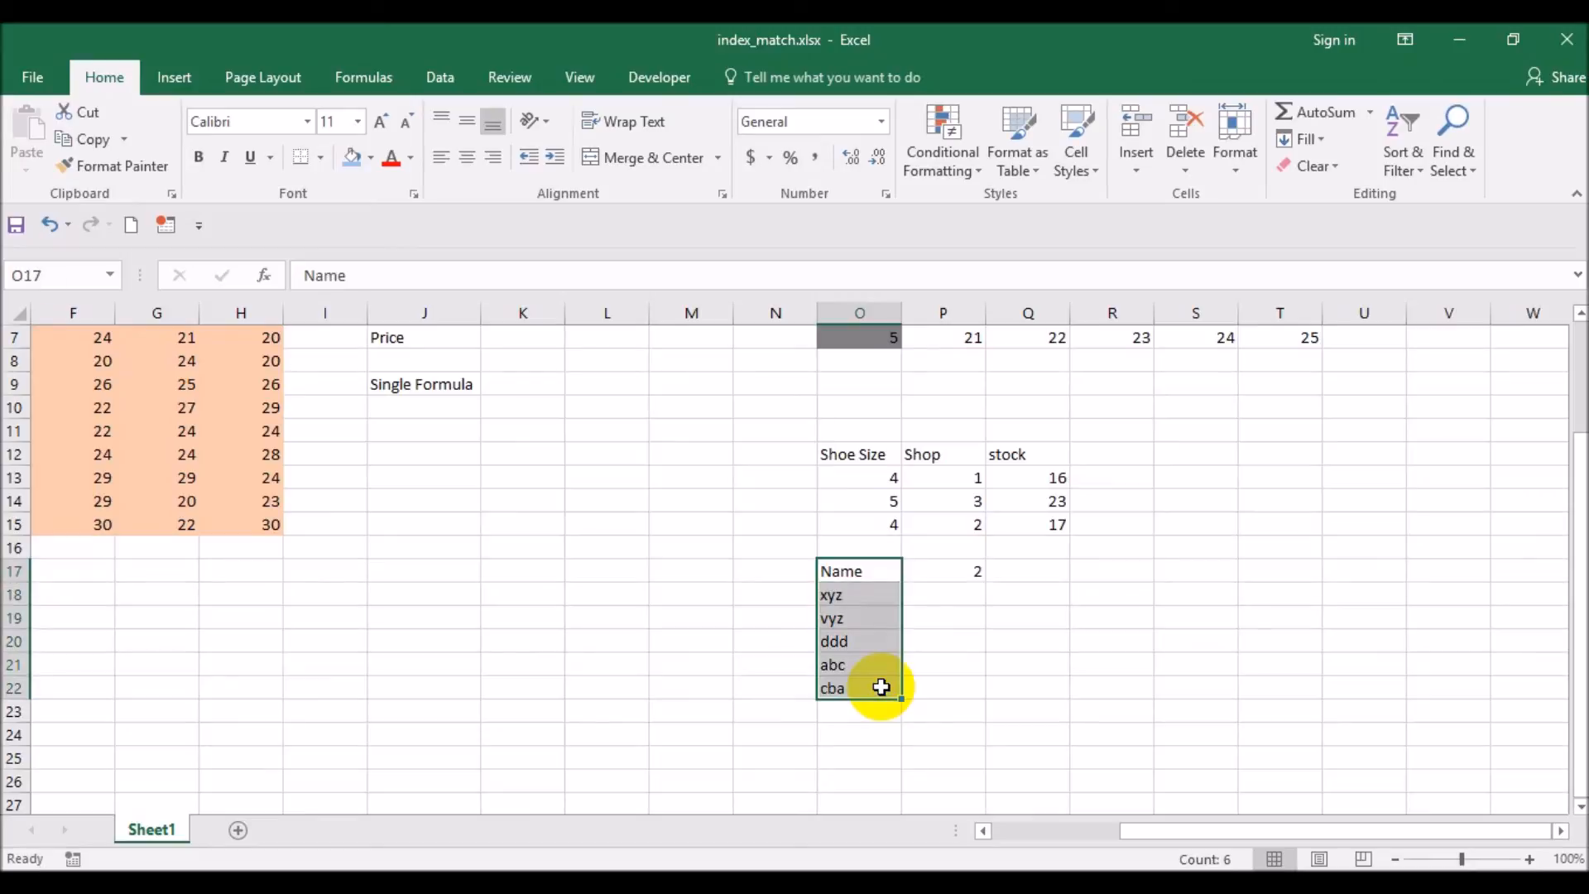
key(Right)
key(Right)
key(Left)
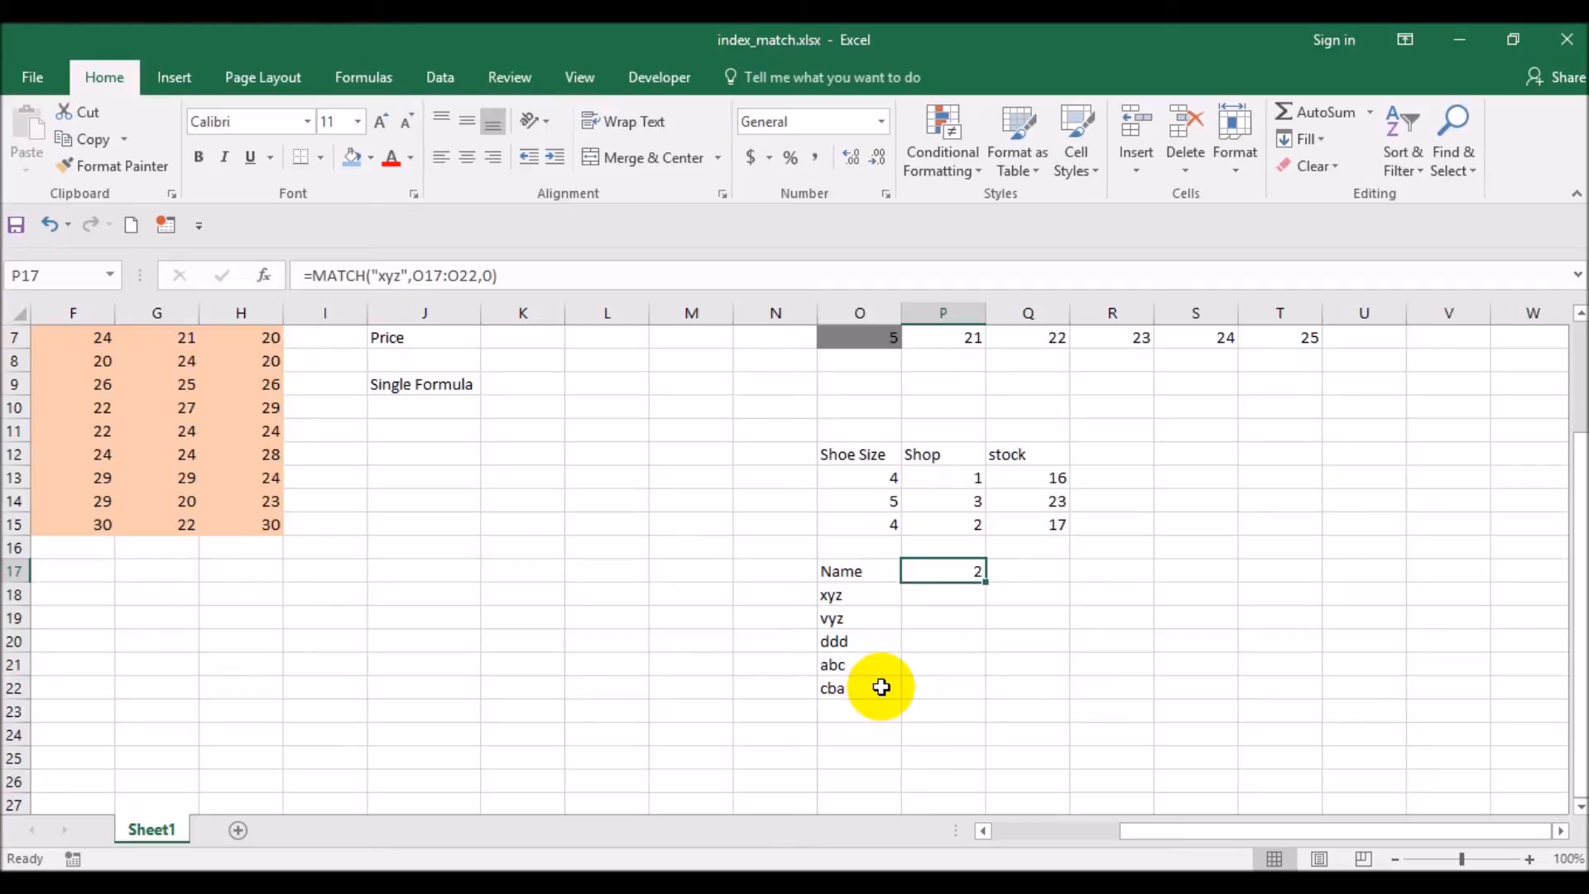
Examine the monthly product table and the month and product lookup cells beside it
key(ctrl+Home)
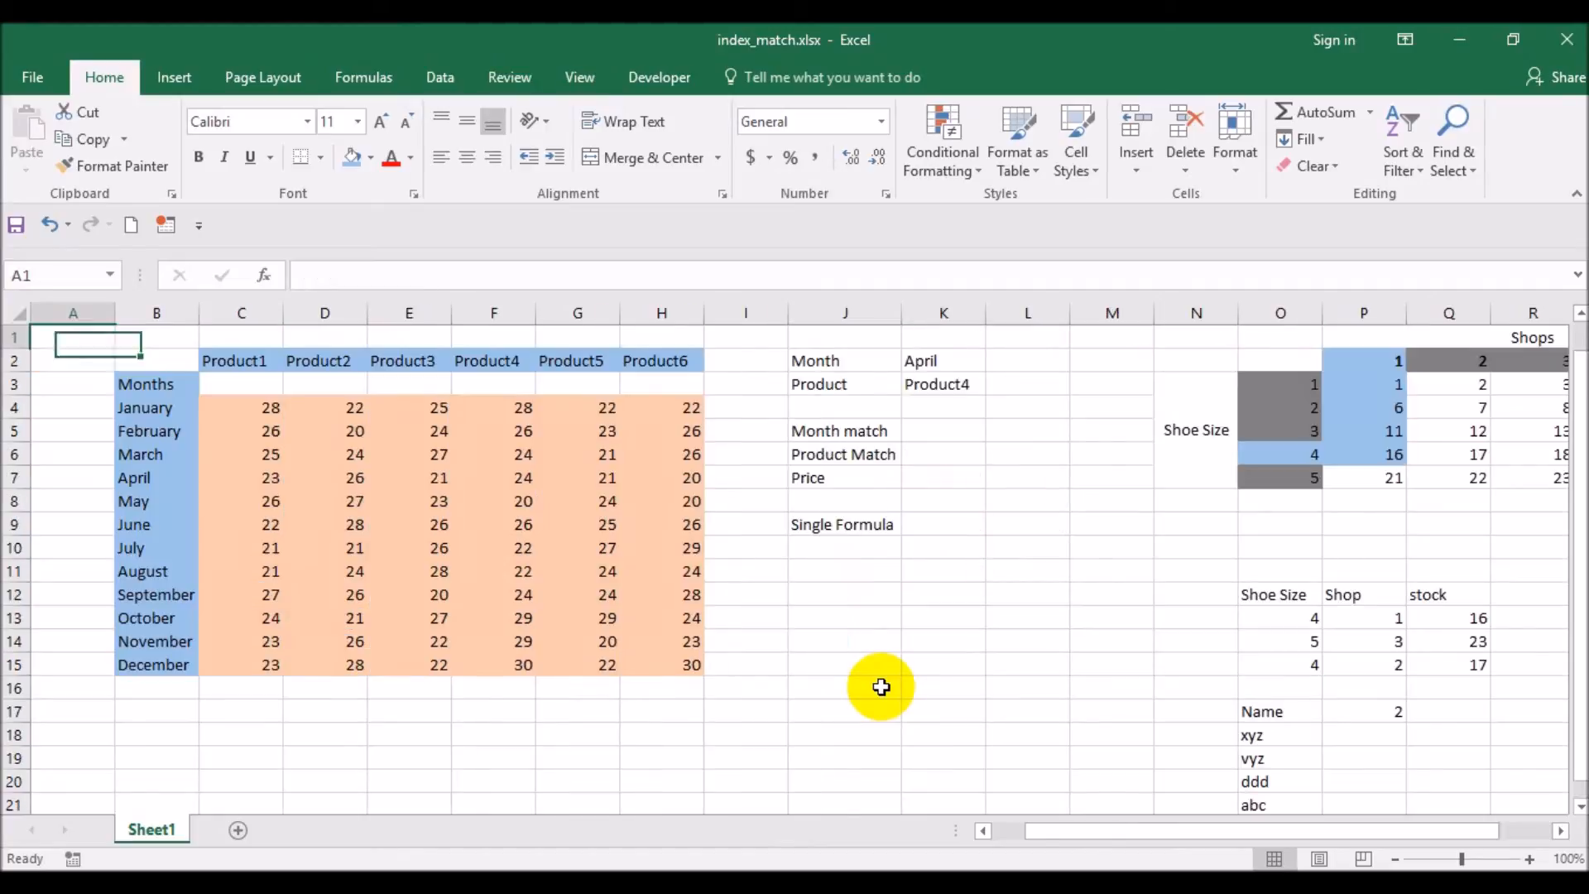
key(Right)
key(Right)
key(Right)
key(Right)
key(Right)
key(Right)
key(Right)
key(Right)
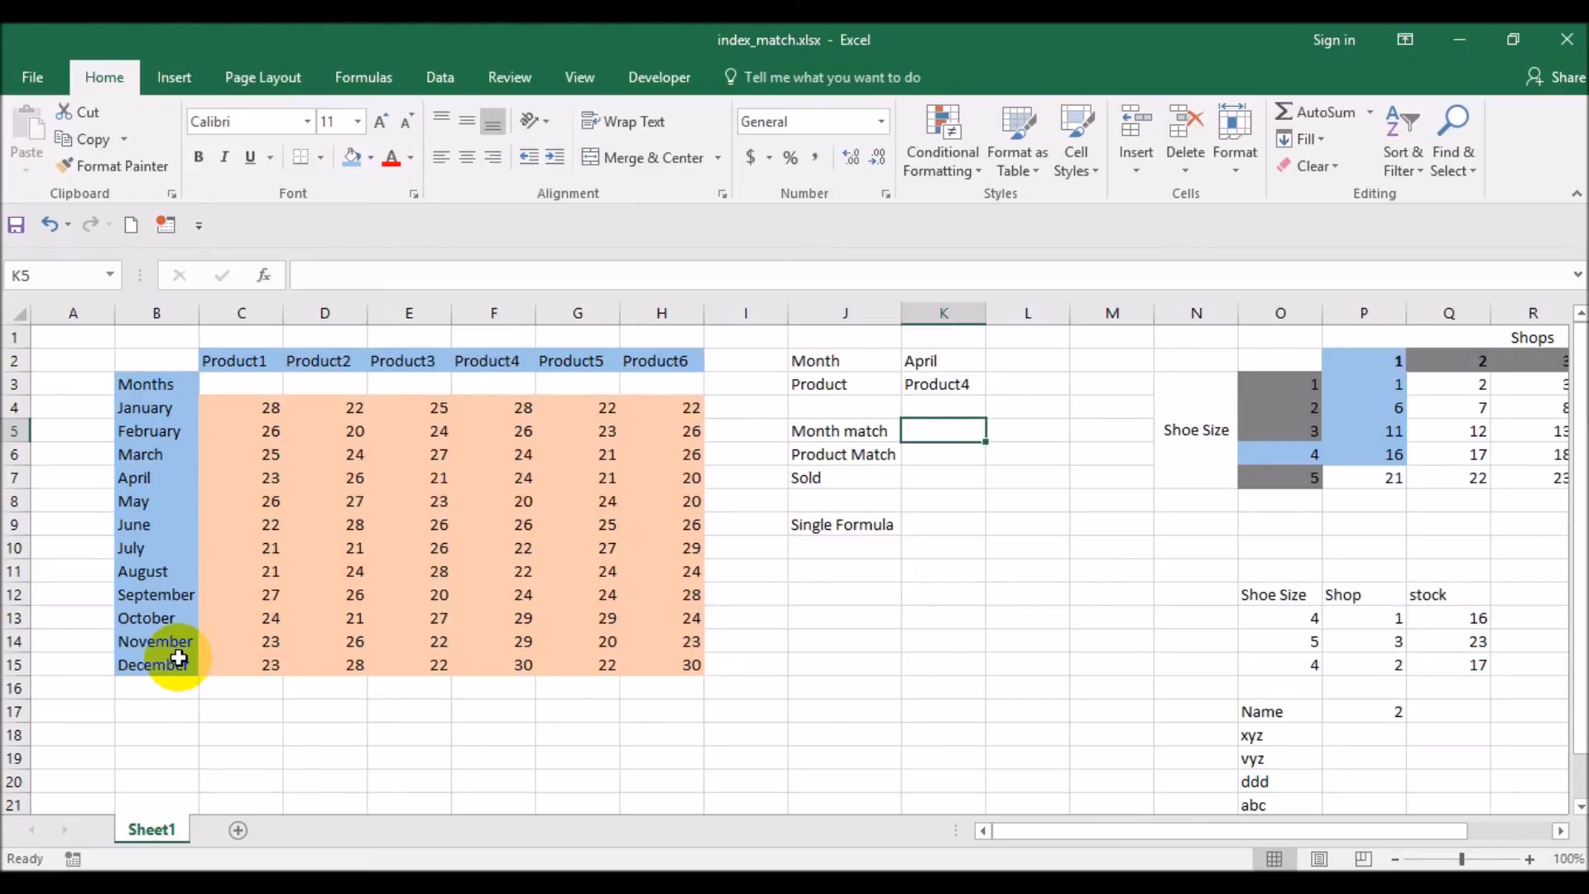
Enter =MATCH(K2,B4:B15,0) in K5 to find the month's exact position in the month list
text(=)
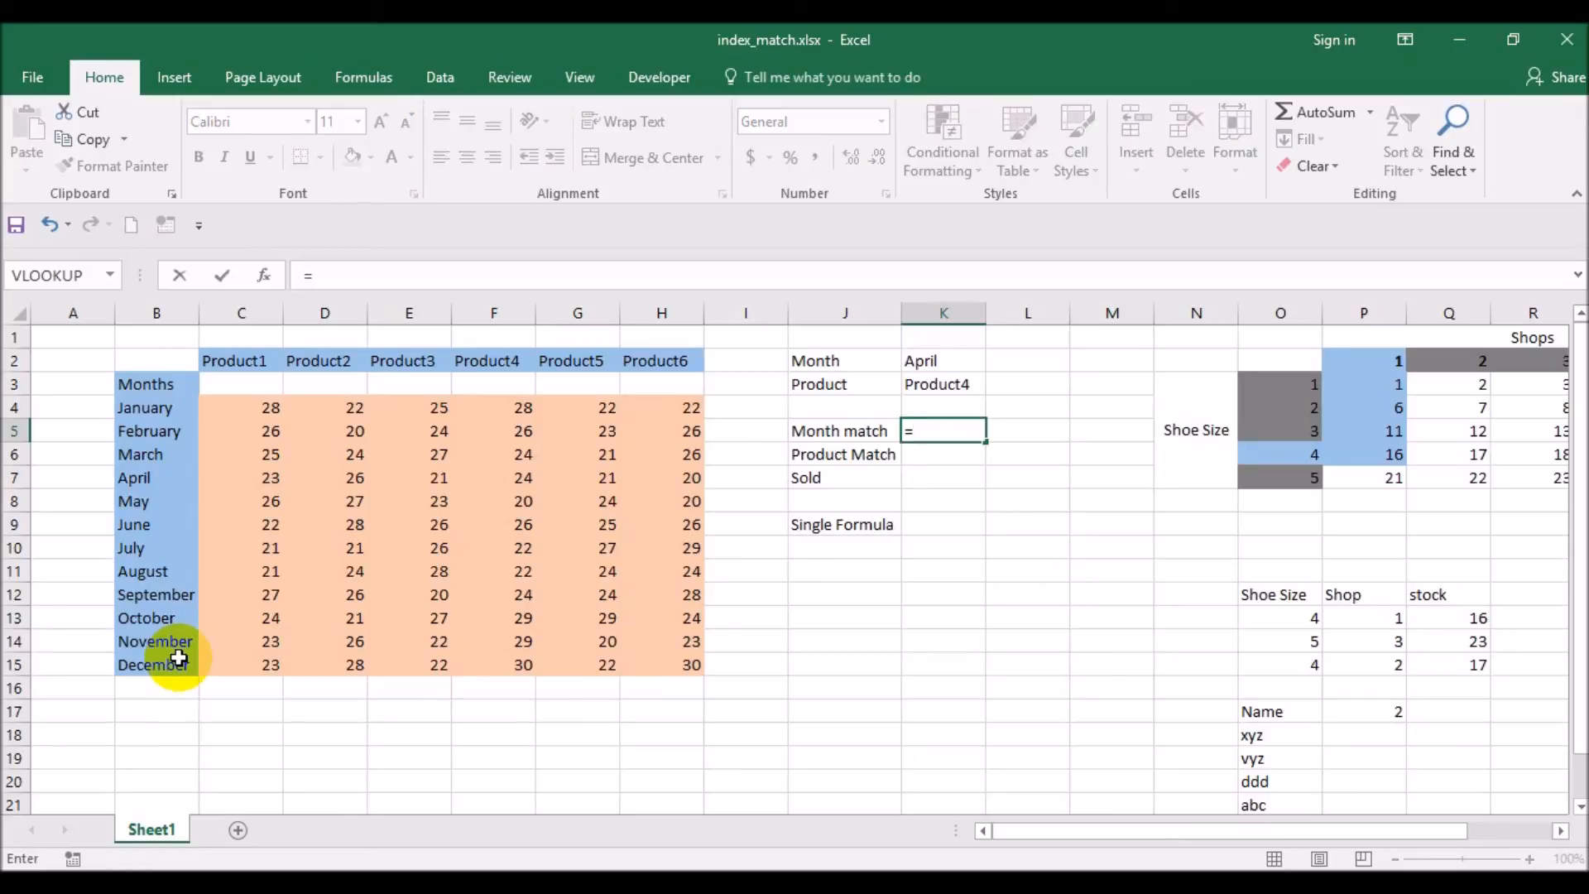
text(ma)
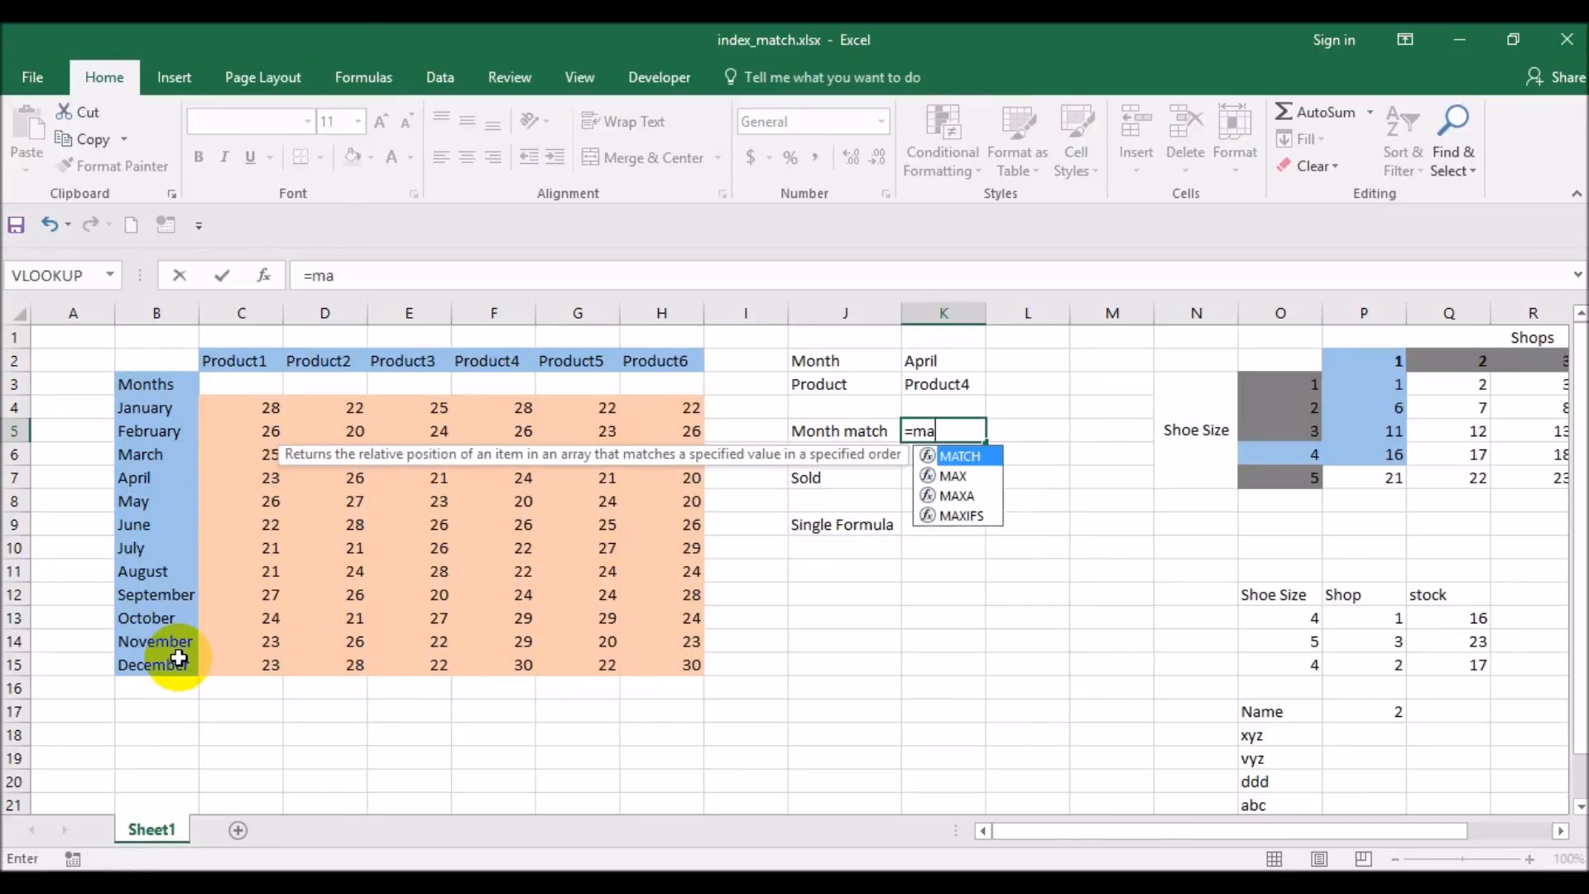
text(tch()
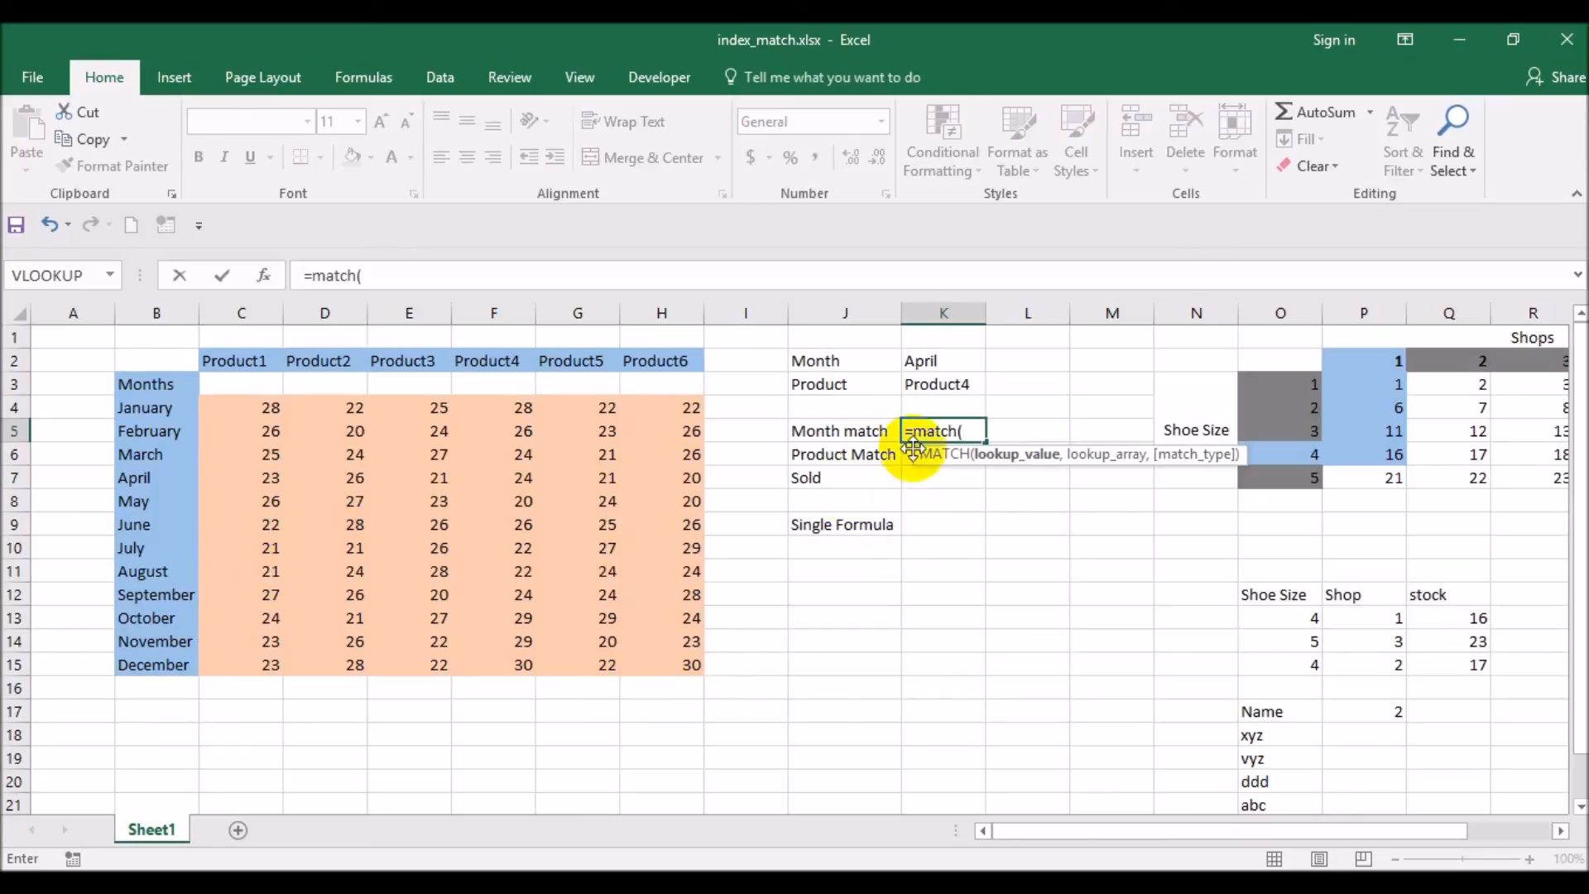
click(947, 362)
text(,)
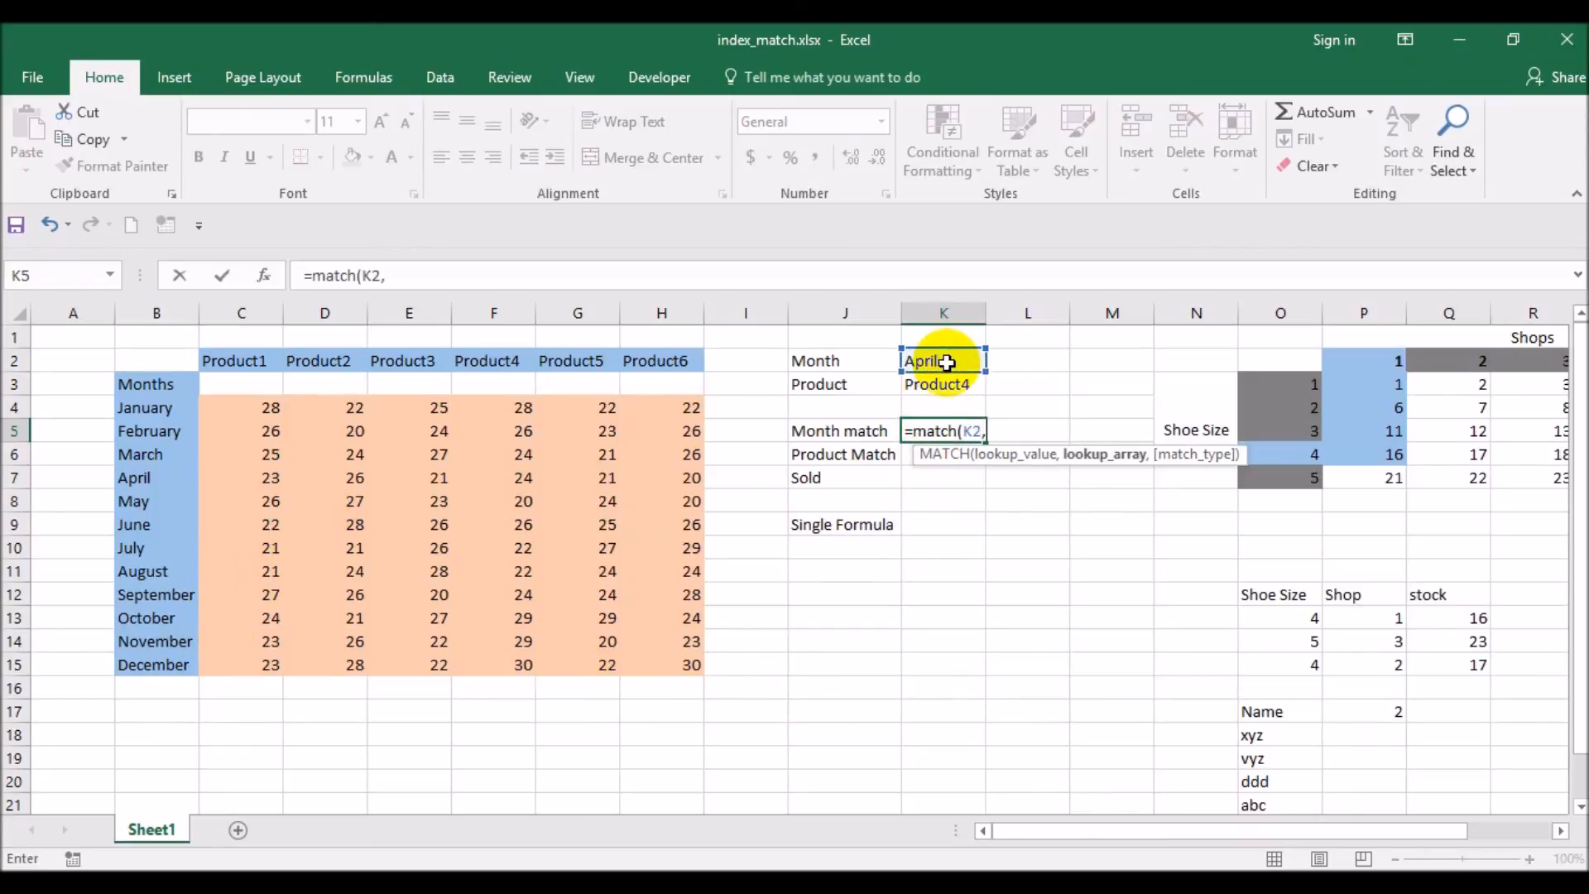
drag(160, 411, 171, 660)
text(,)
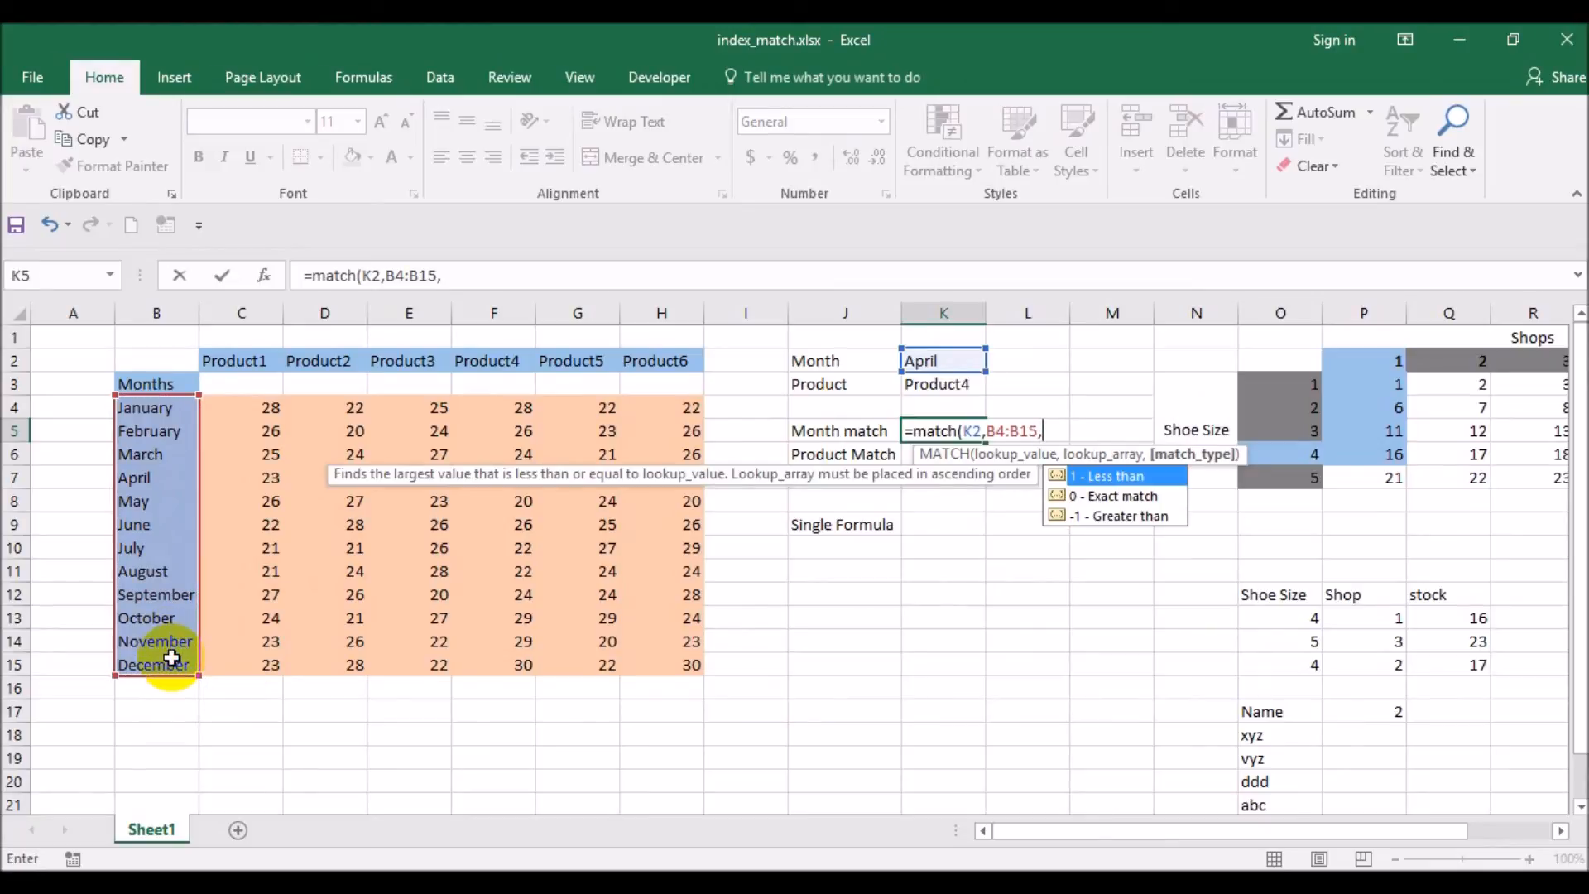
text(0))
key(Return)
key(Up)
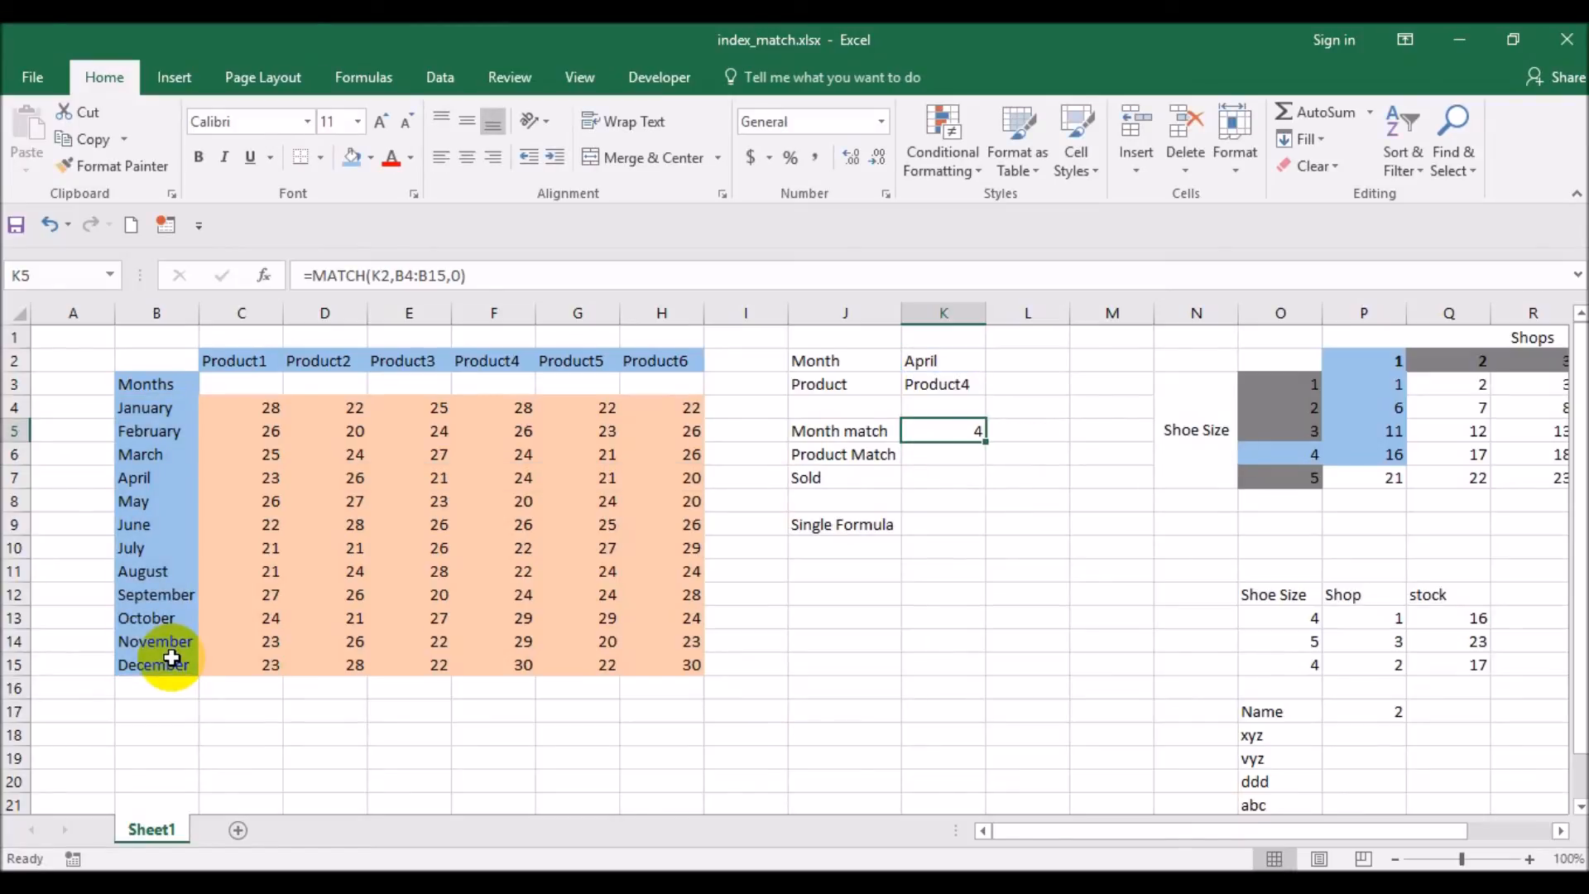
Enter =MATCH(K3,C2:H2,0) in K6 to find the product's exact position in the header row
key(Down)
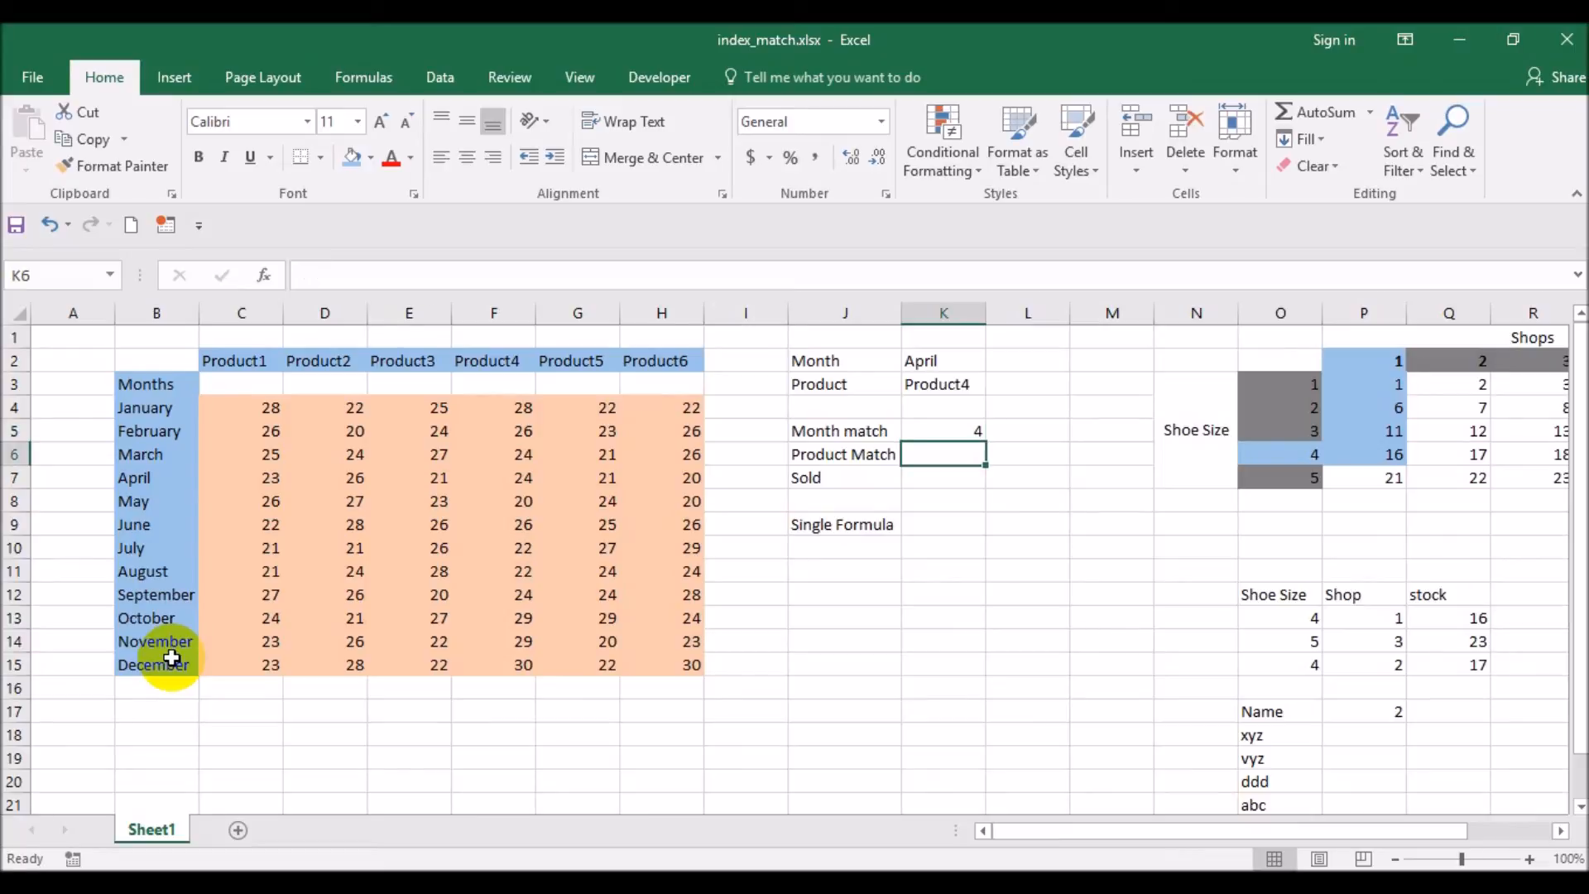
text(=)
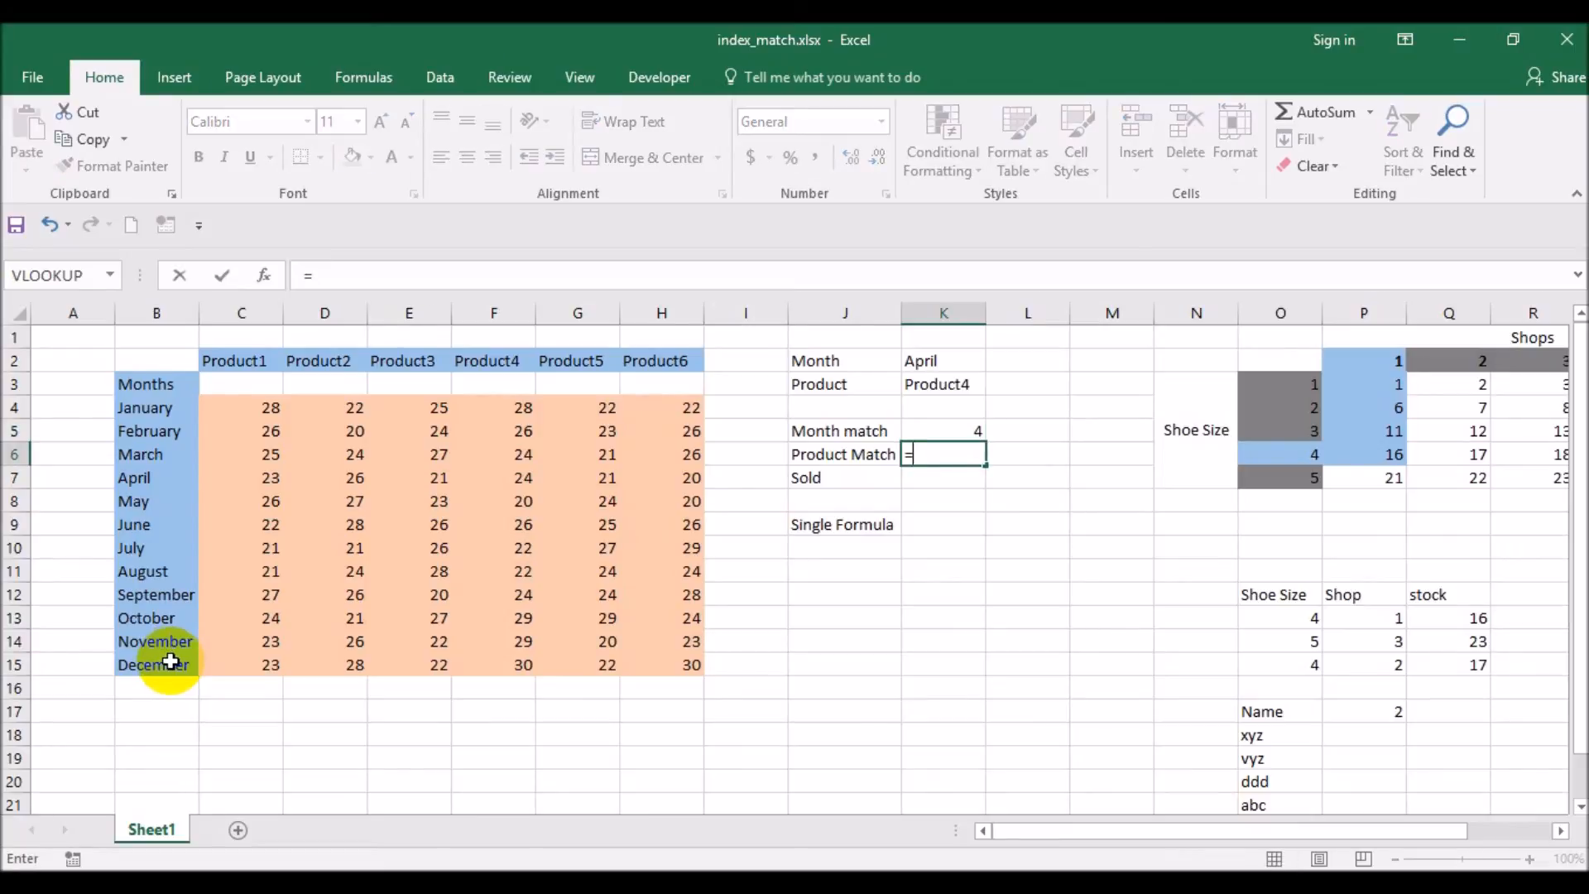
text(match()
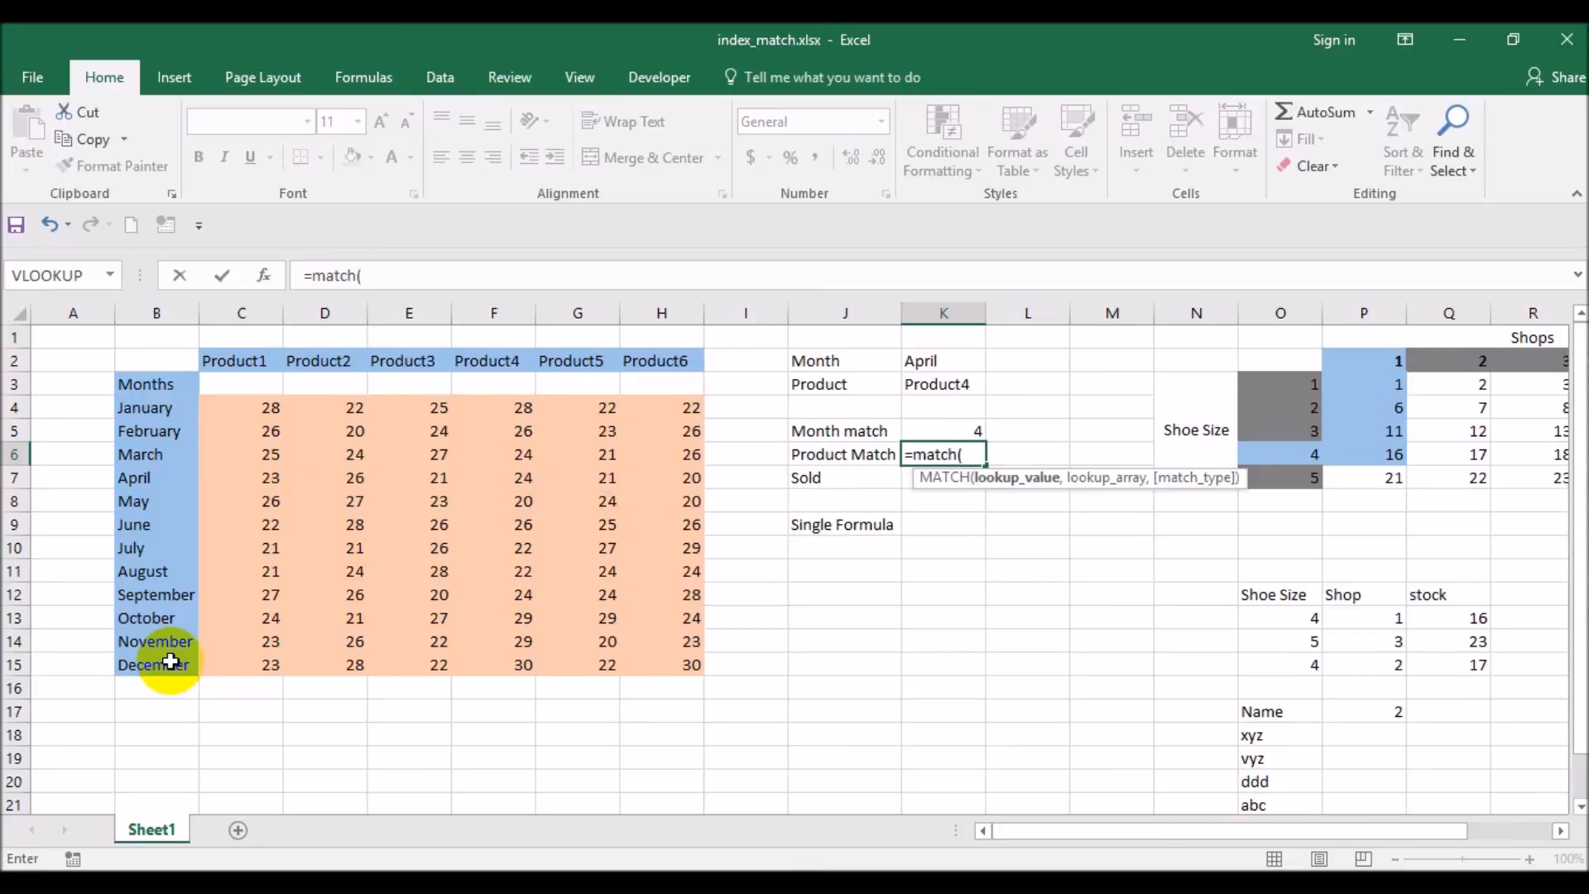
key(Up)
key(Up)
key(Up)
text(,)
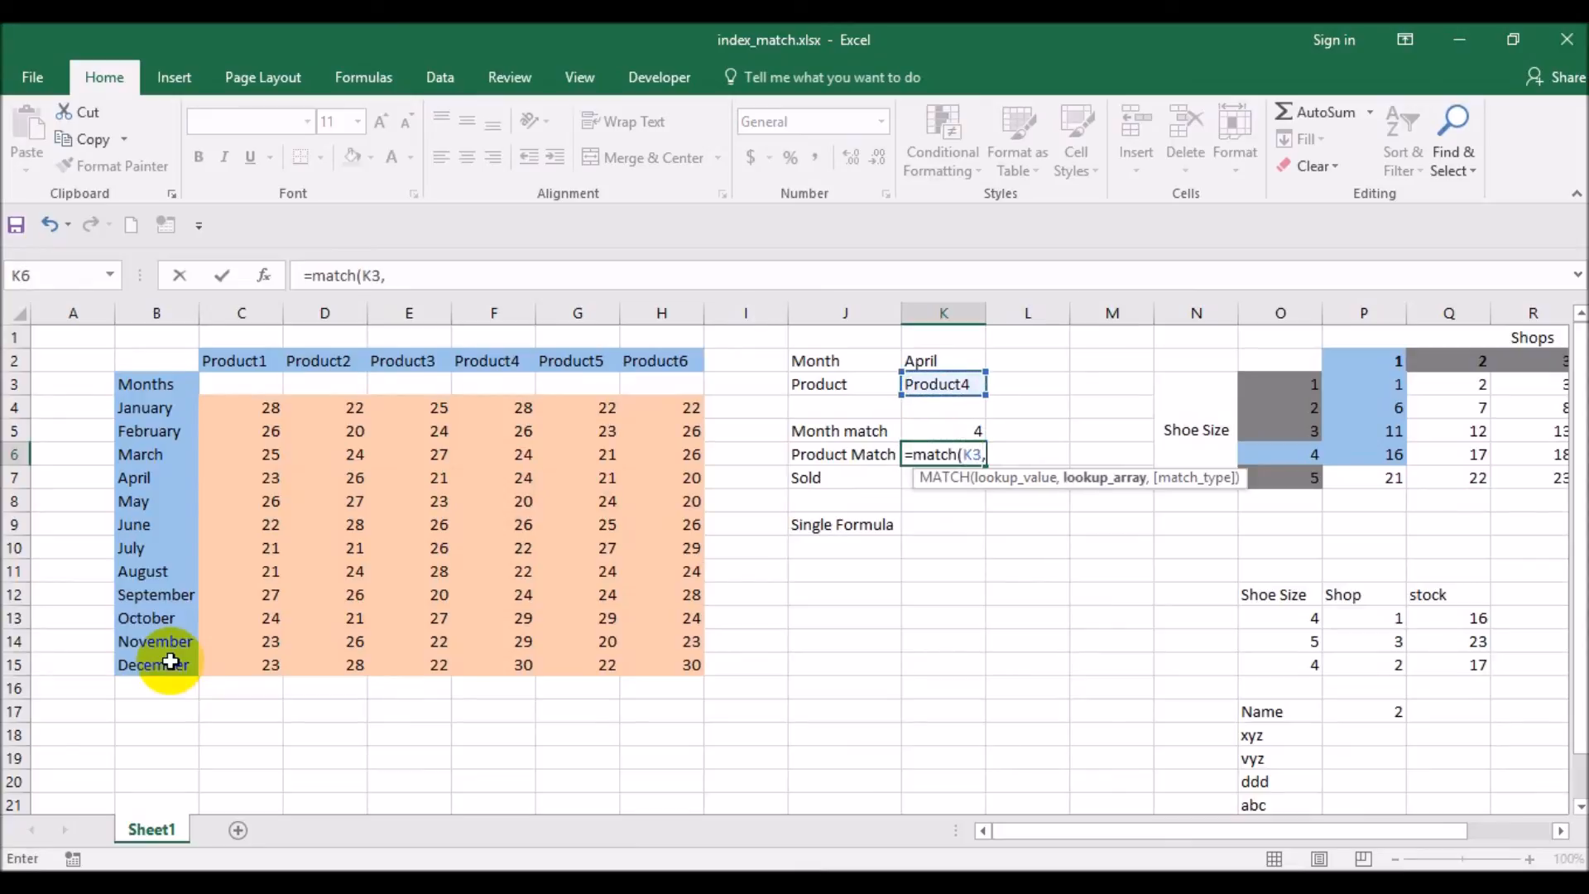
drag(213, 361, 654, 368)
text(,0))
key(Return)
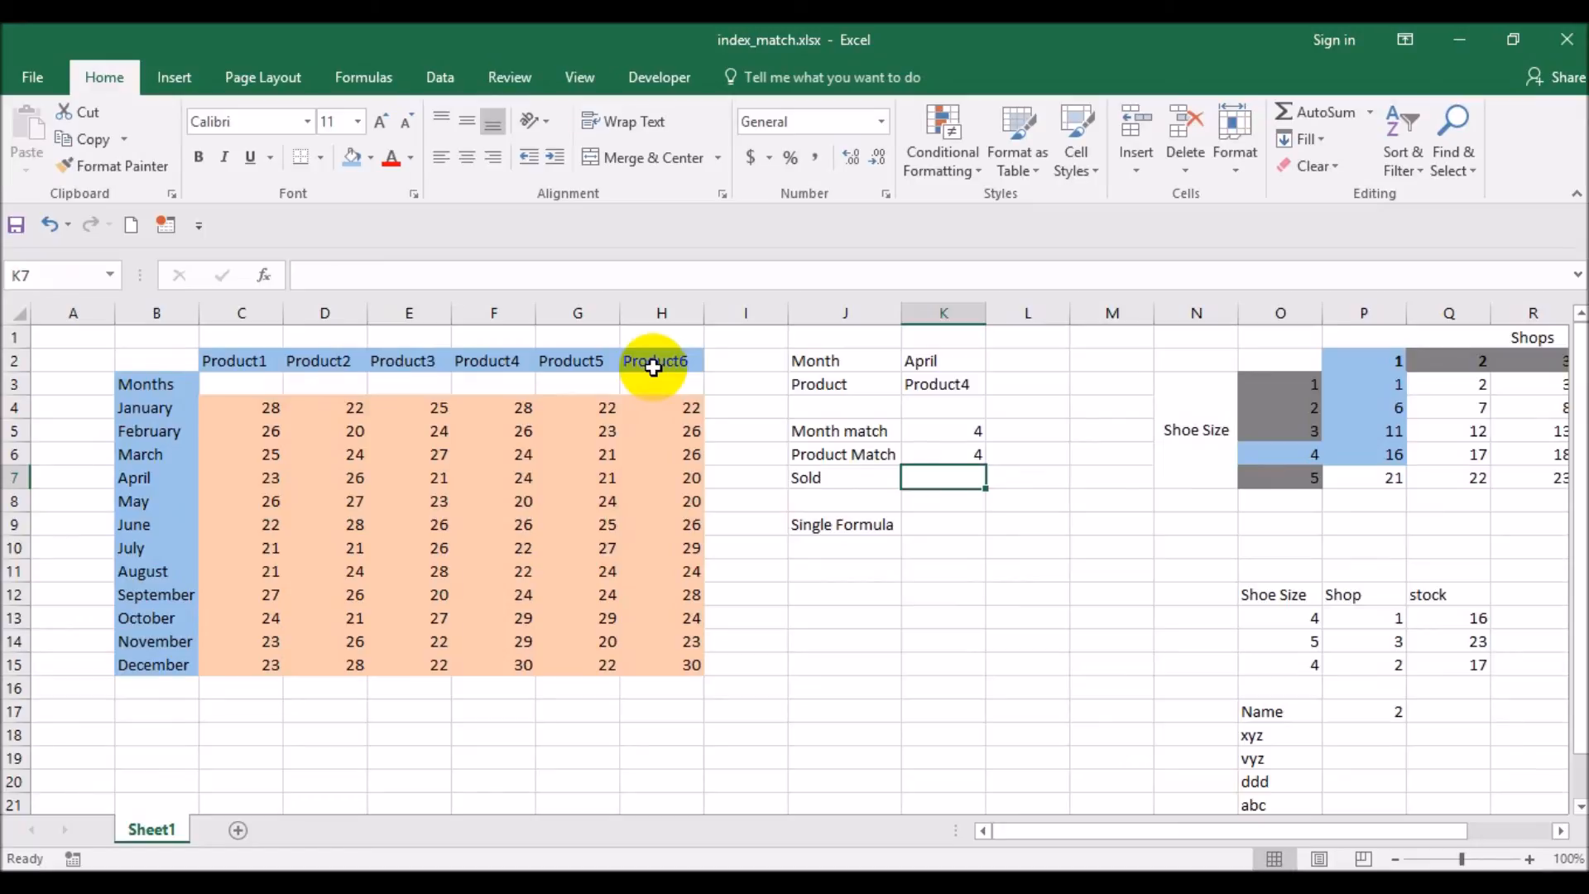
text(=index()
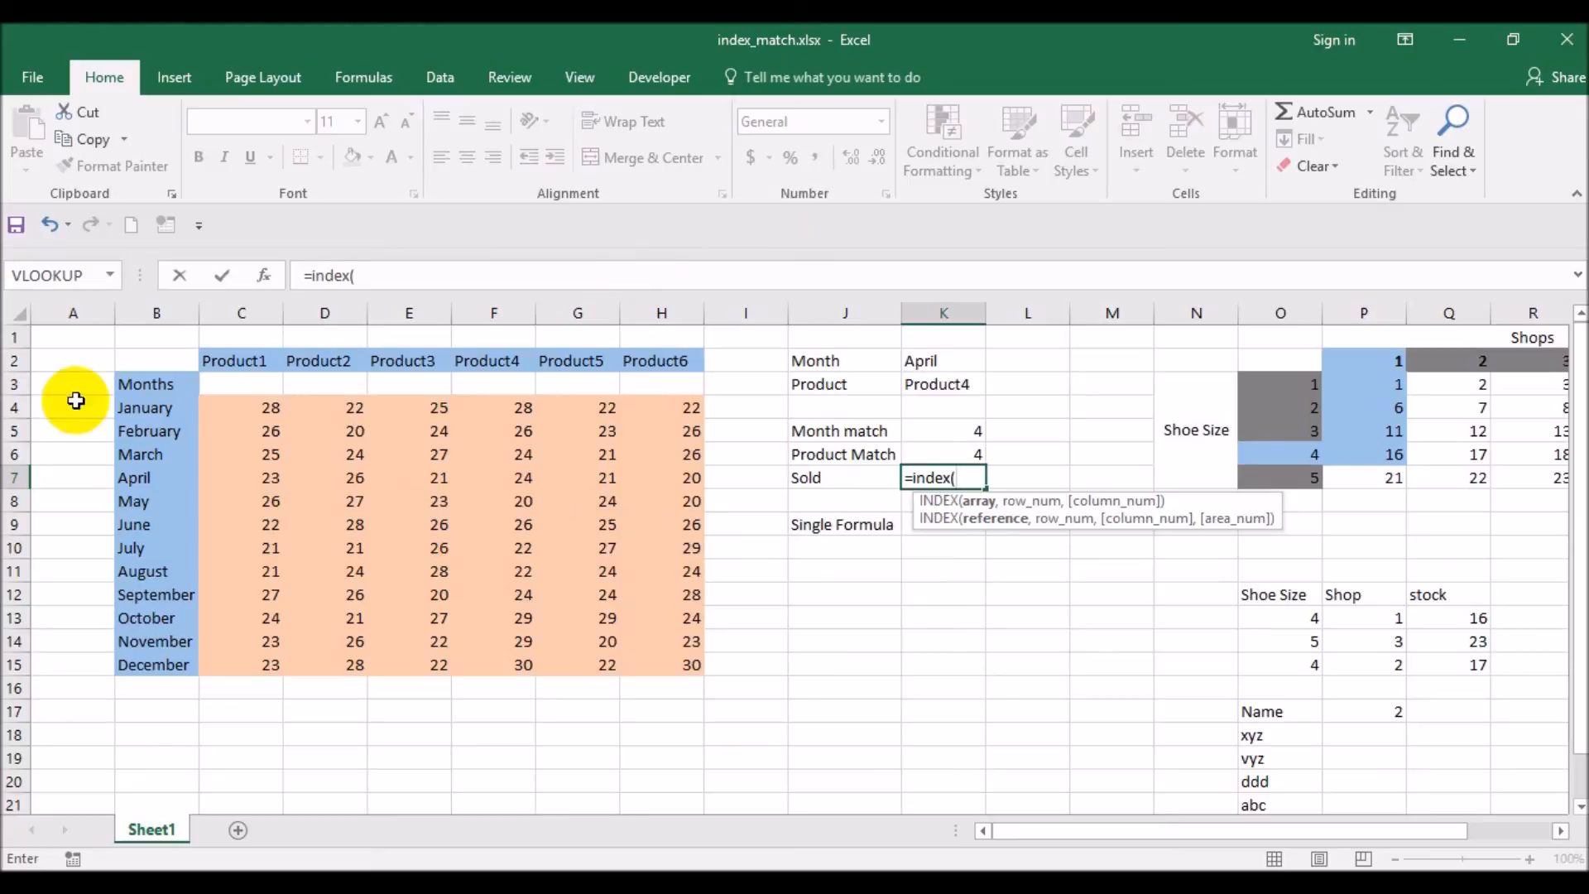
drag(229, 412, 694, 660)
text(,)
key(Escape)
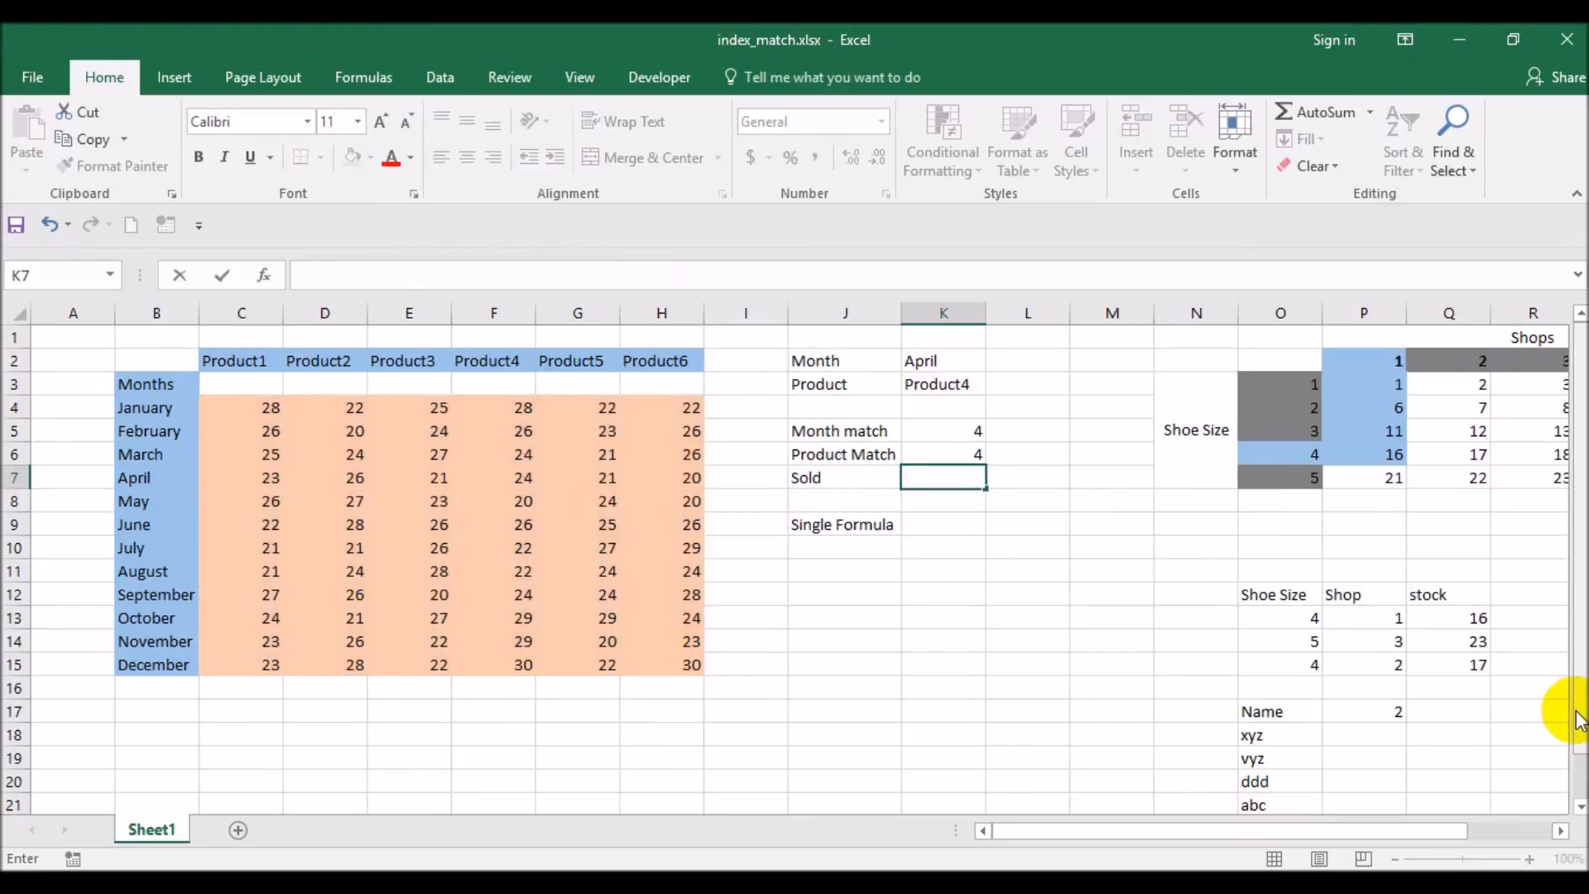
Enter =INDEX(C4:H15,K5,K6) in the Sold cell K7 to return the quantity for the matched month and product
text(=)
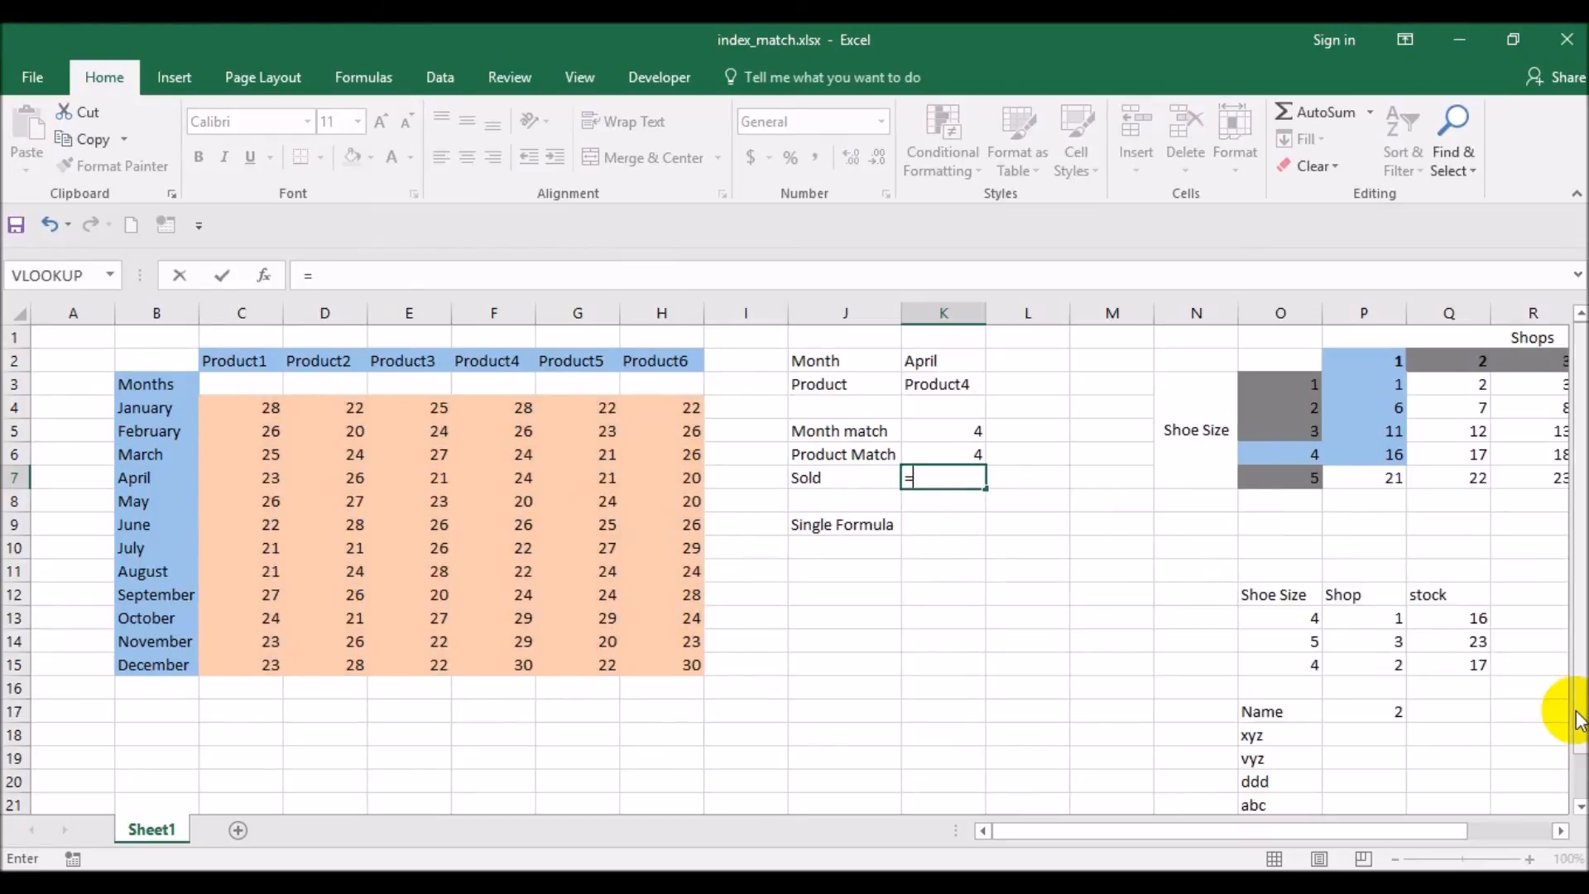
text(index()
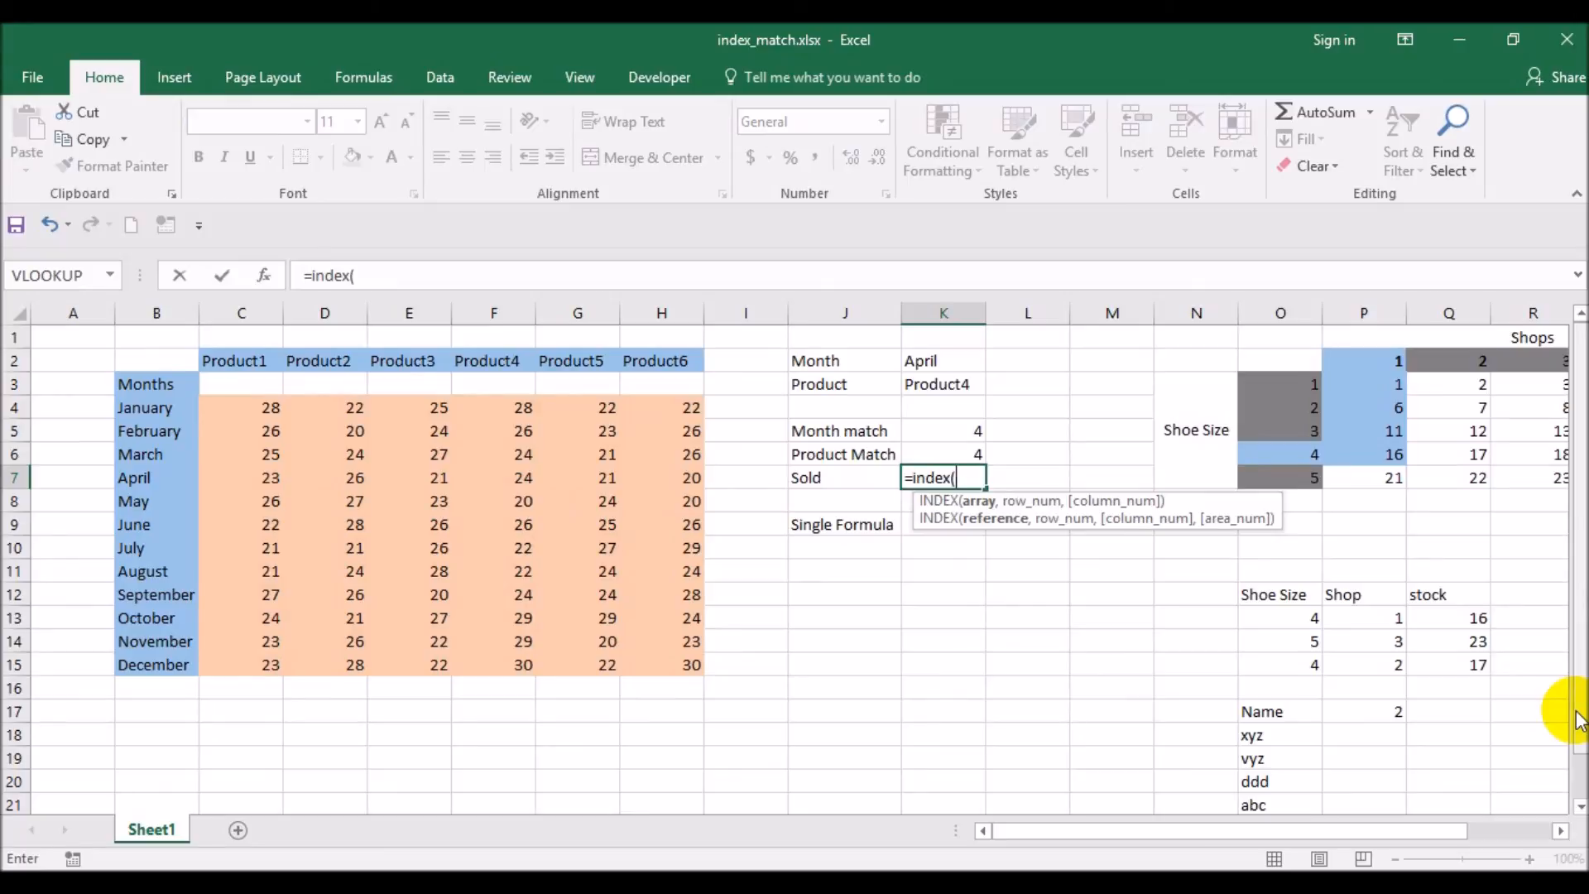
drag(270, 407, 690, 656)
text(,)
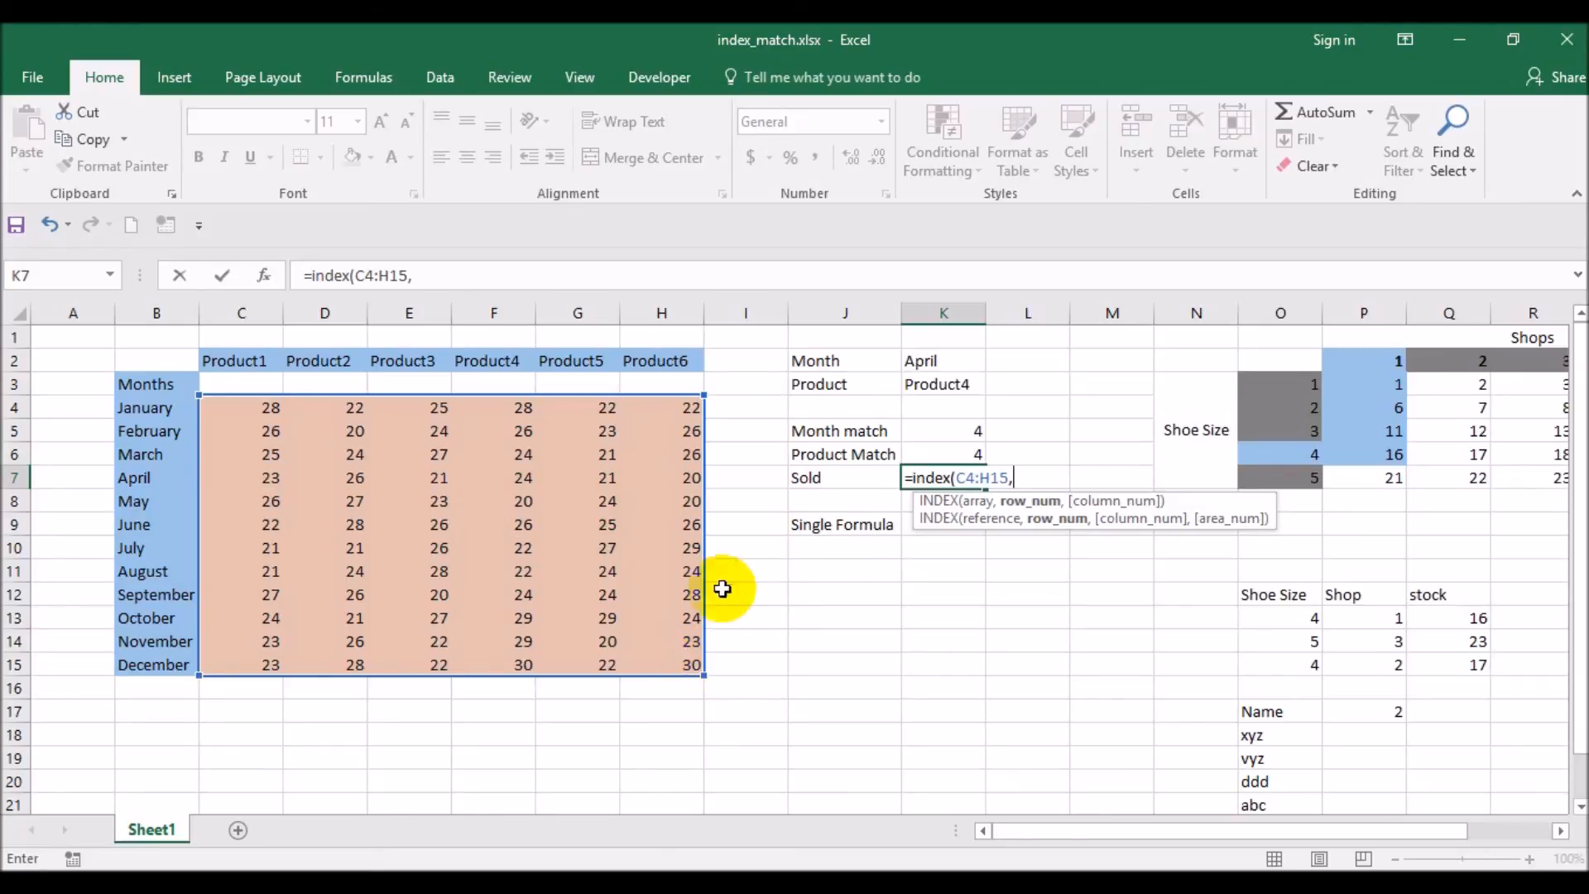
click(966, 433)
text(,)
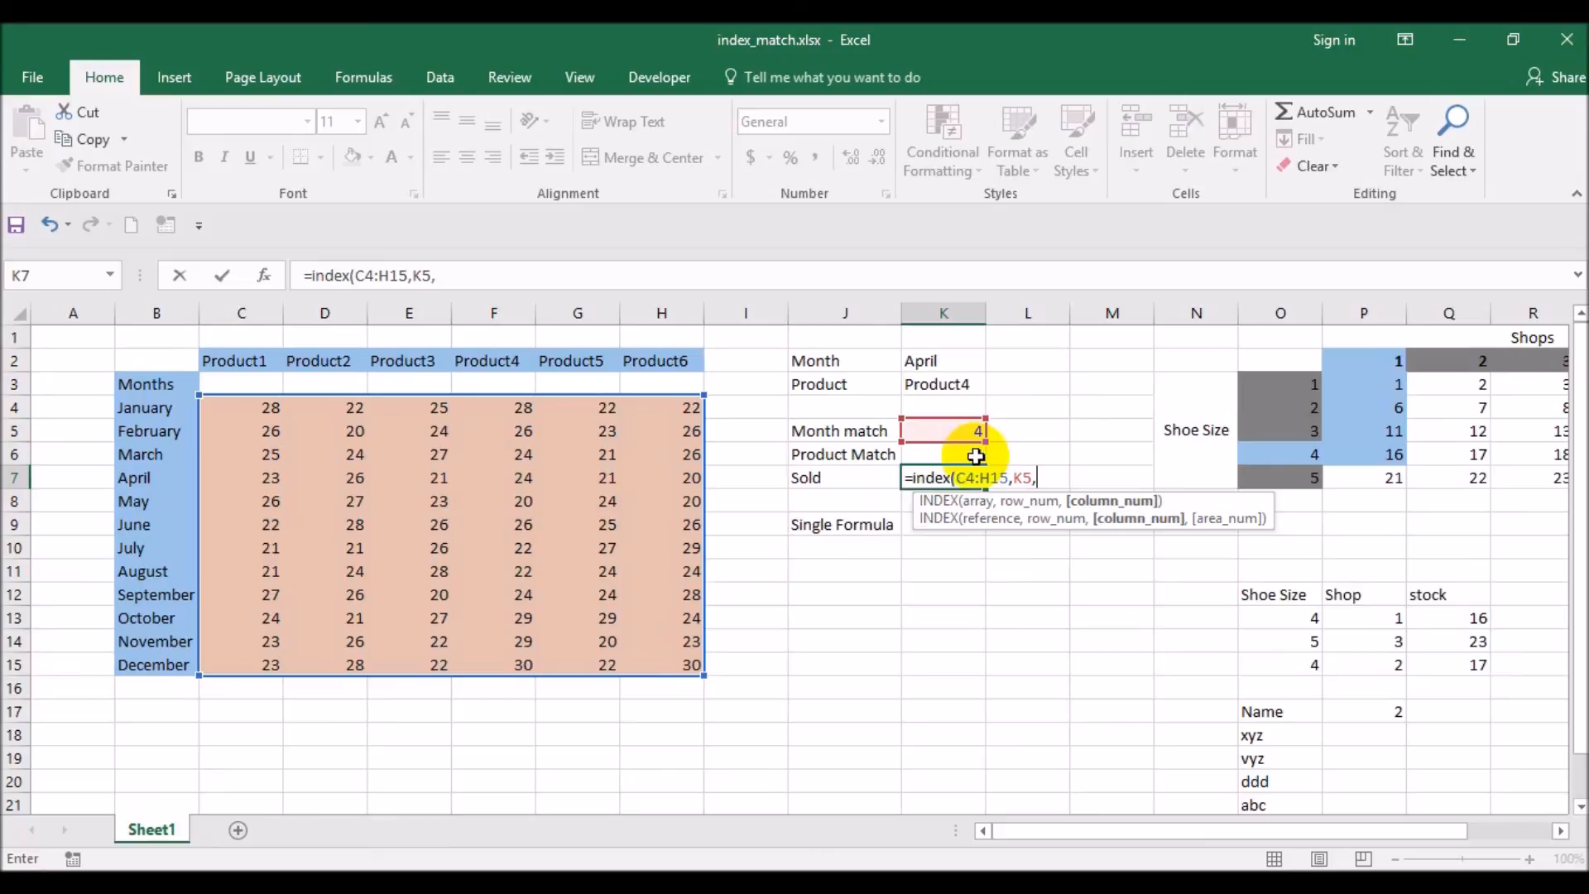
click(973, 455)
text())
key(Return)
key(Up)
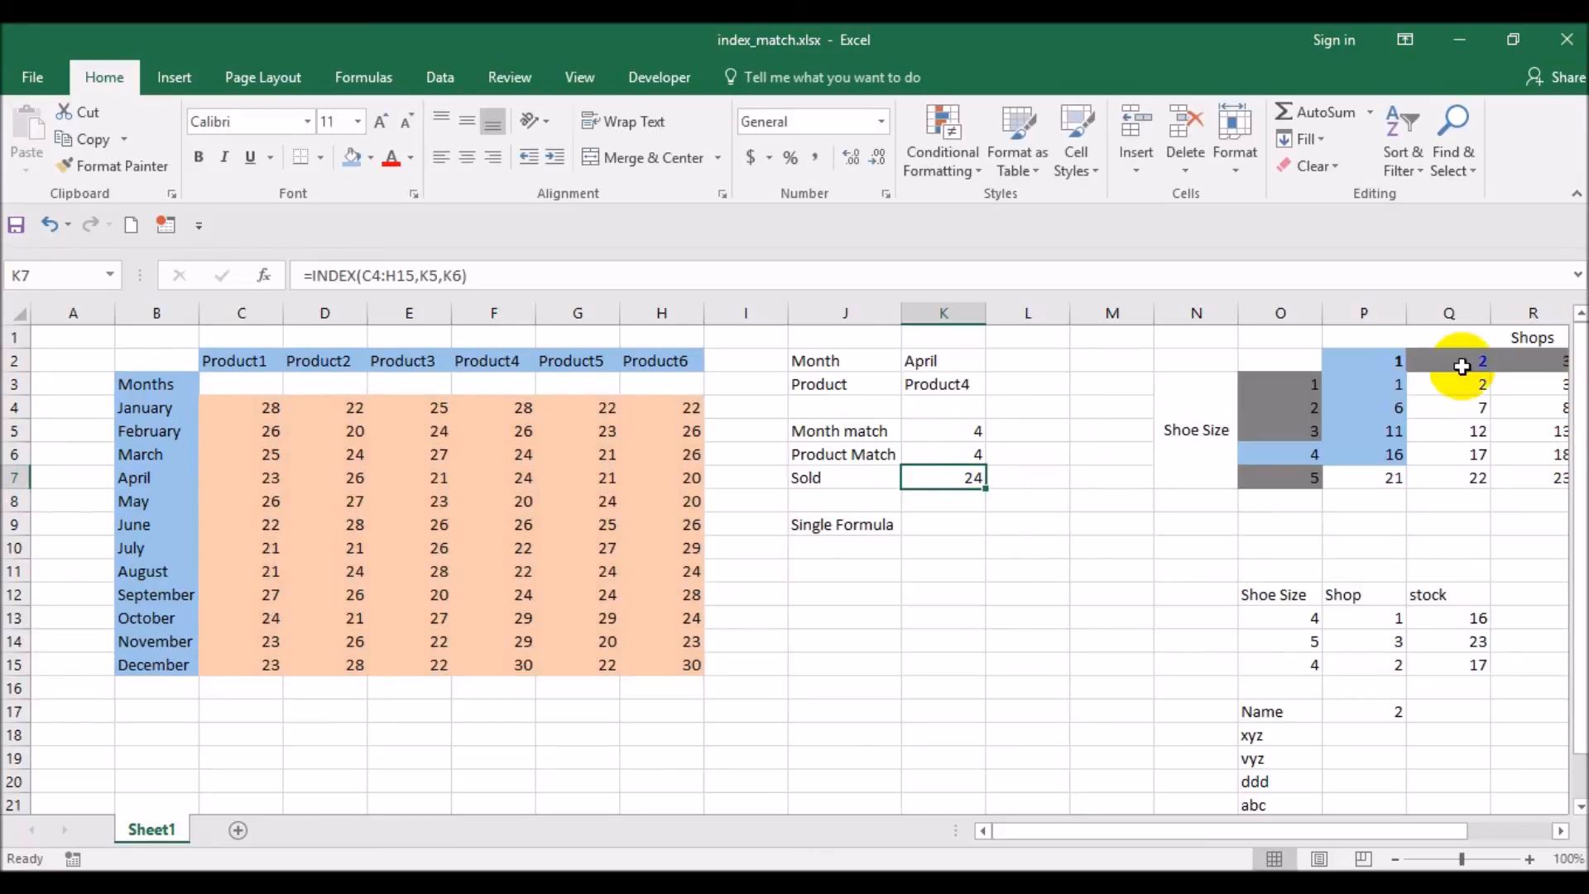
Fill cell F7, where the April row meets the Product4 column, with blue
click(139, 479)
drag(139, 480, 500, 476)
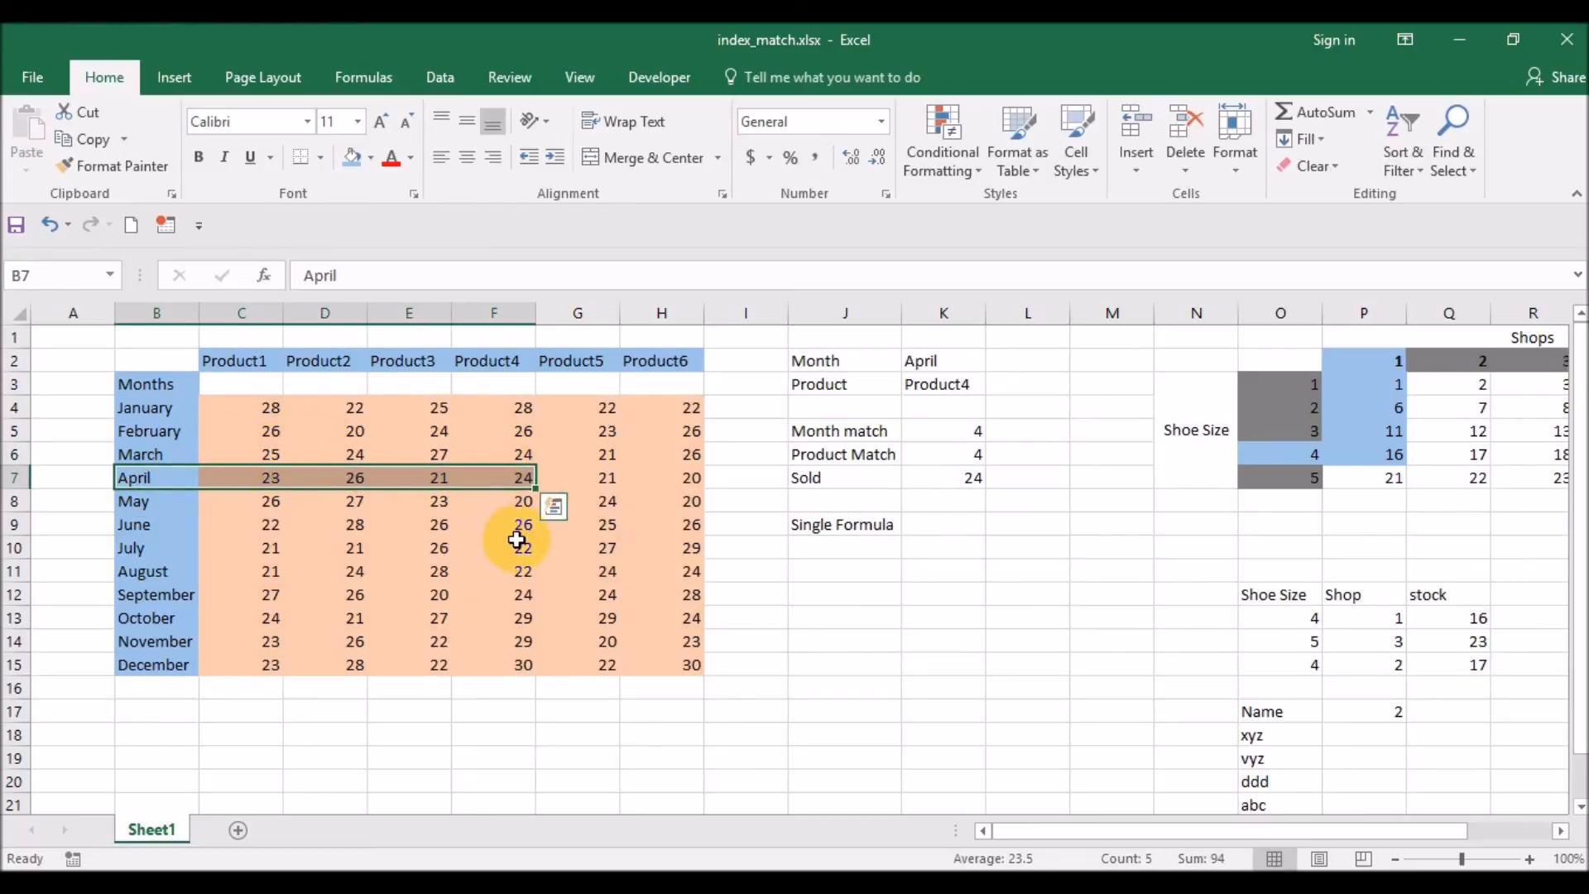
click(520, 475)
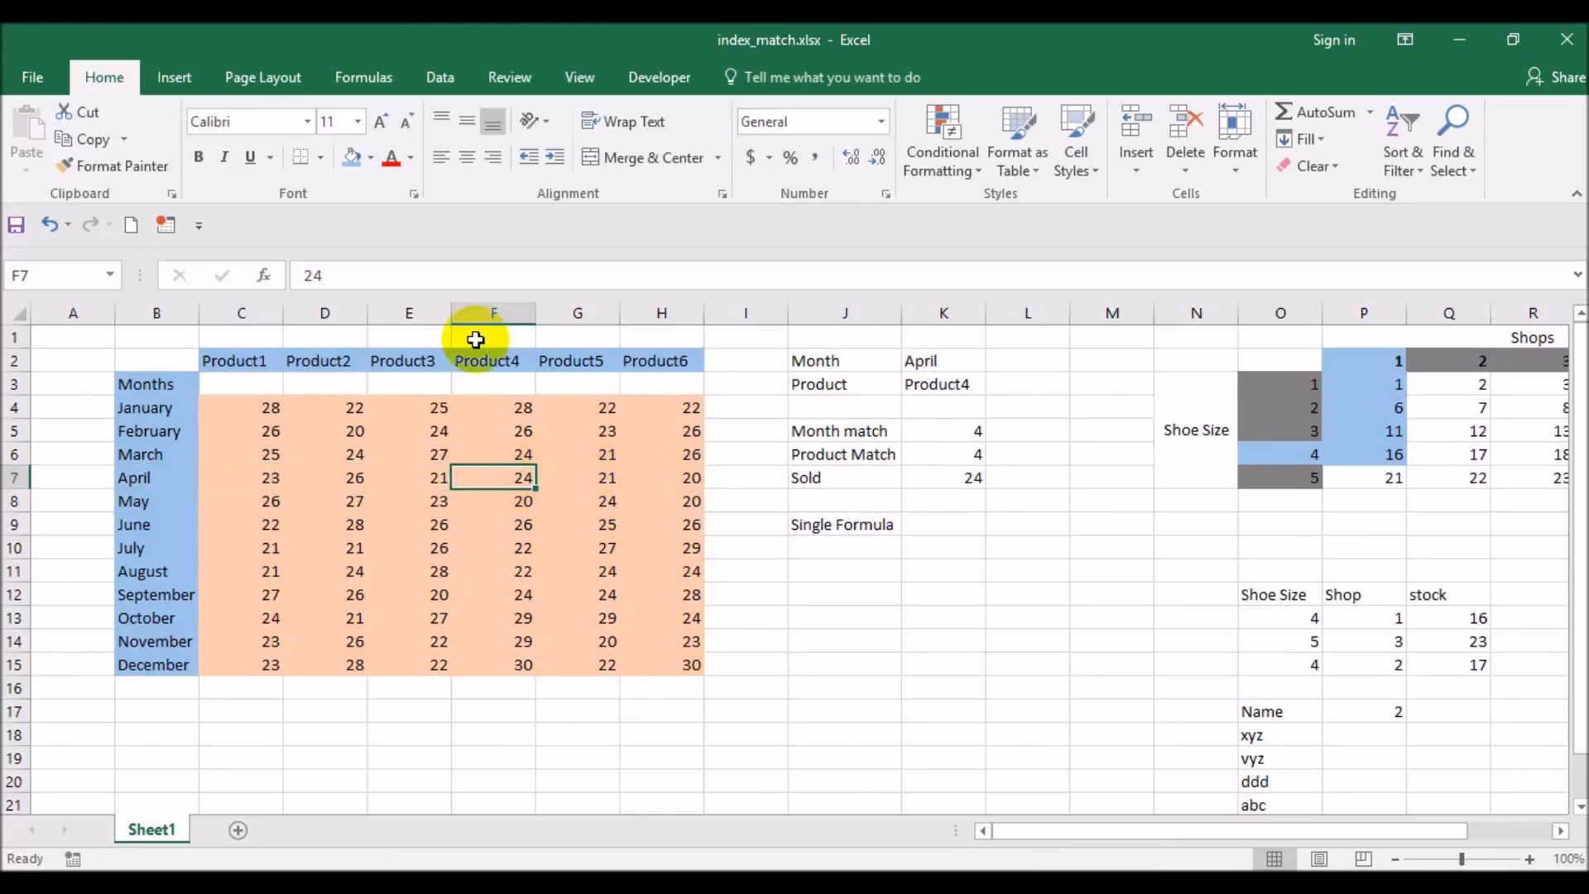
click(352, 159)
Trace the April row and the Product4 column to their intersection at F7
key(Left)
key(Left)
key(Left)
key(Left)
key(Right)
key(Right)
key(Right)
key(Right)
key(Up)
key(Up)
key(Up)
key(Up)
key(Up)
key(Up)
key(Down)
key(Down)
key(Down)
key(Down)
key(Down)
key(Down)
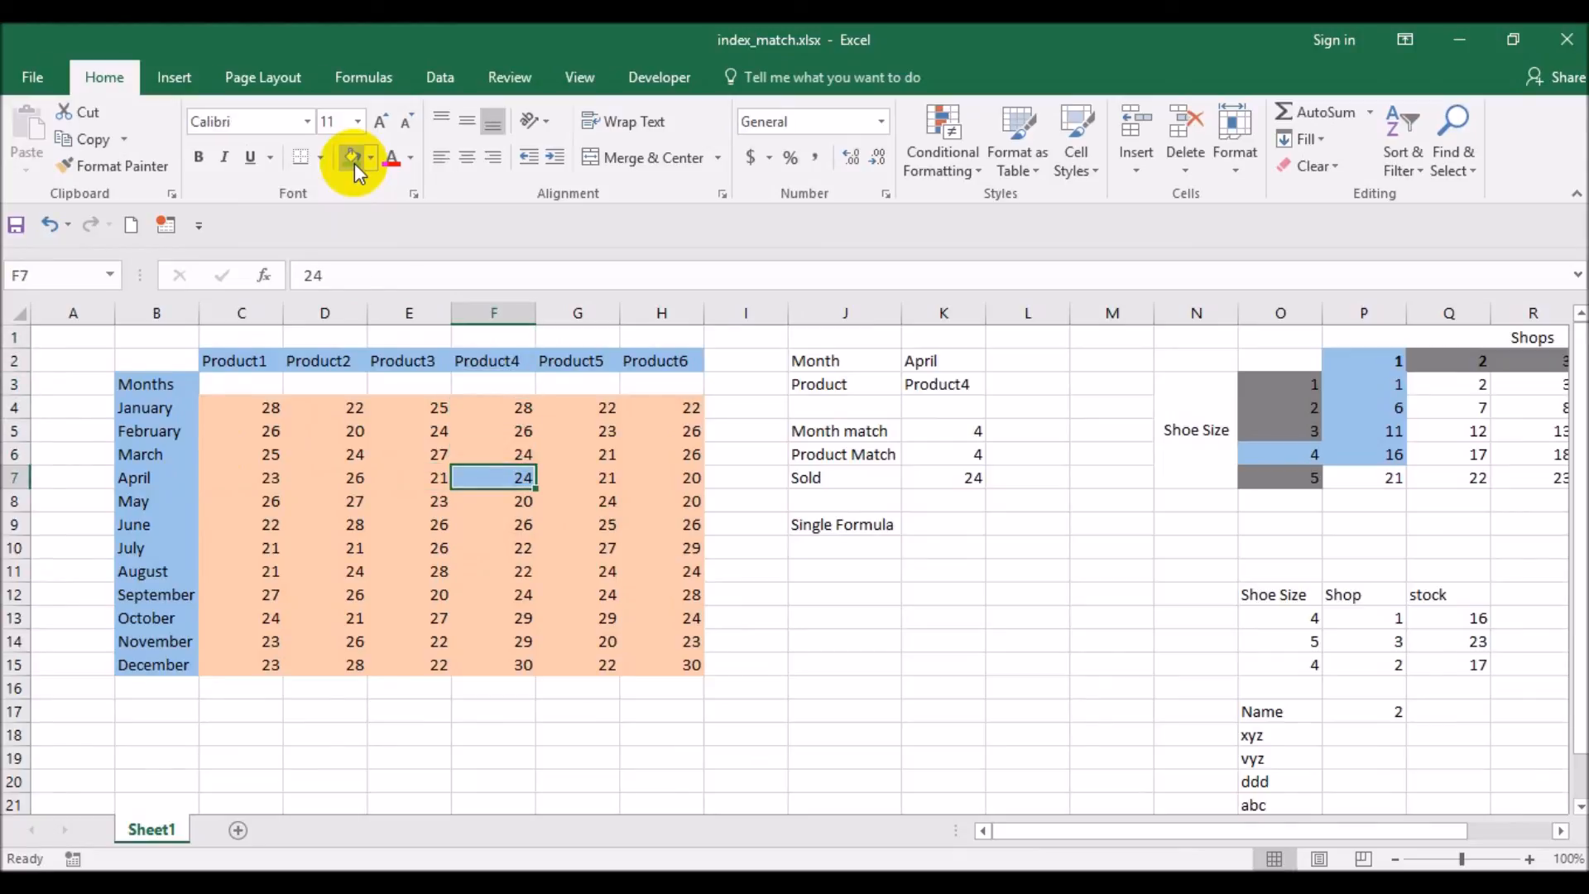
Copy the formula text =INDEX(C4:H15,K5,K6) from K7 into the Single Formula cell K9 with its references unchanged
click(938, 524)
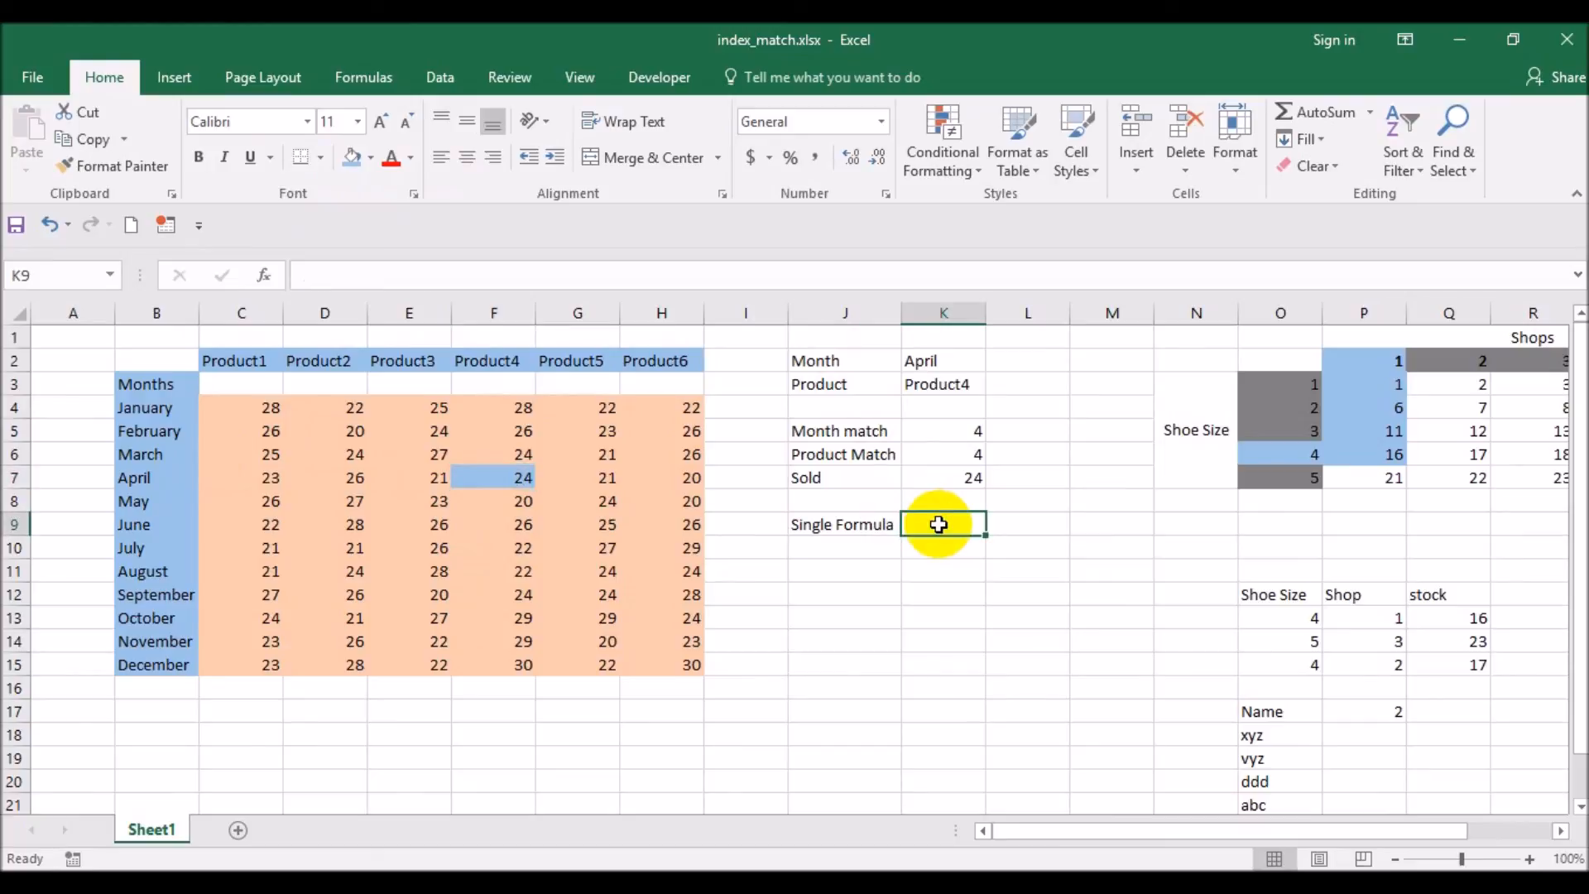
key(Up)
key(Up)
key(F2)
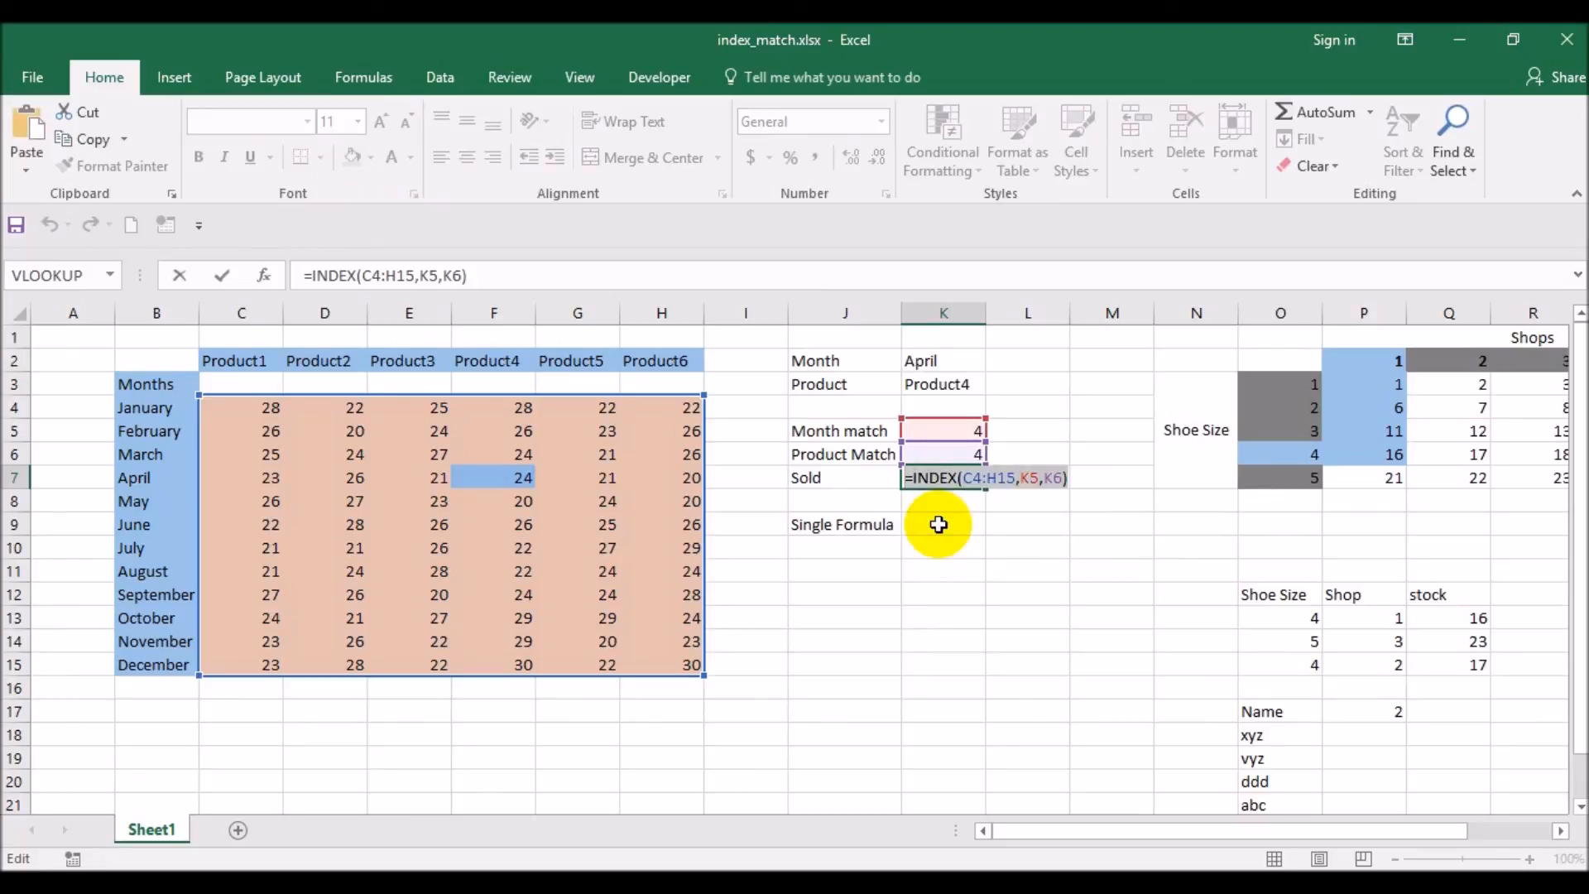
click(938, 524)
key(ctrl+v)
key(F2)
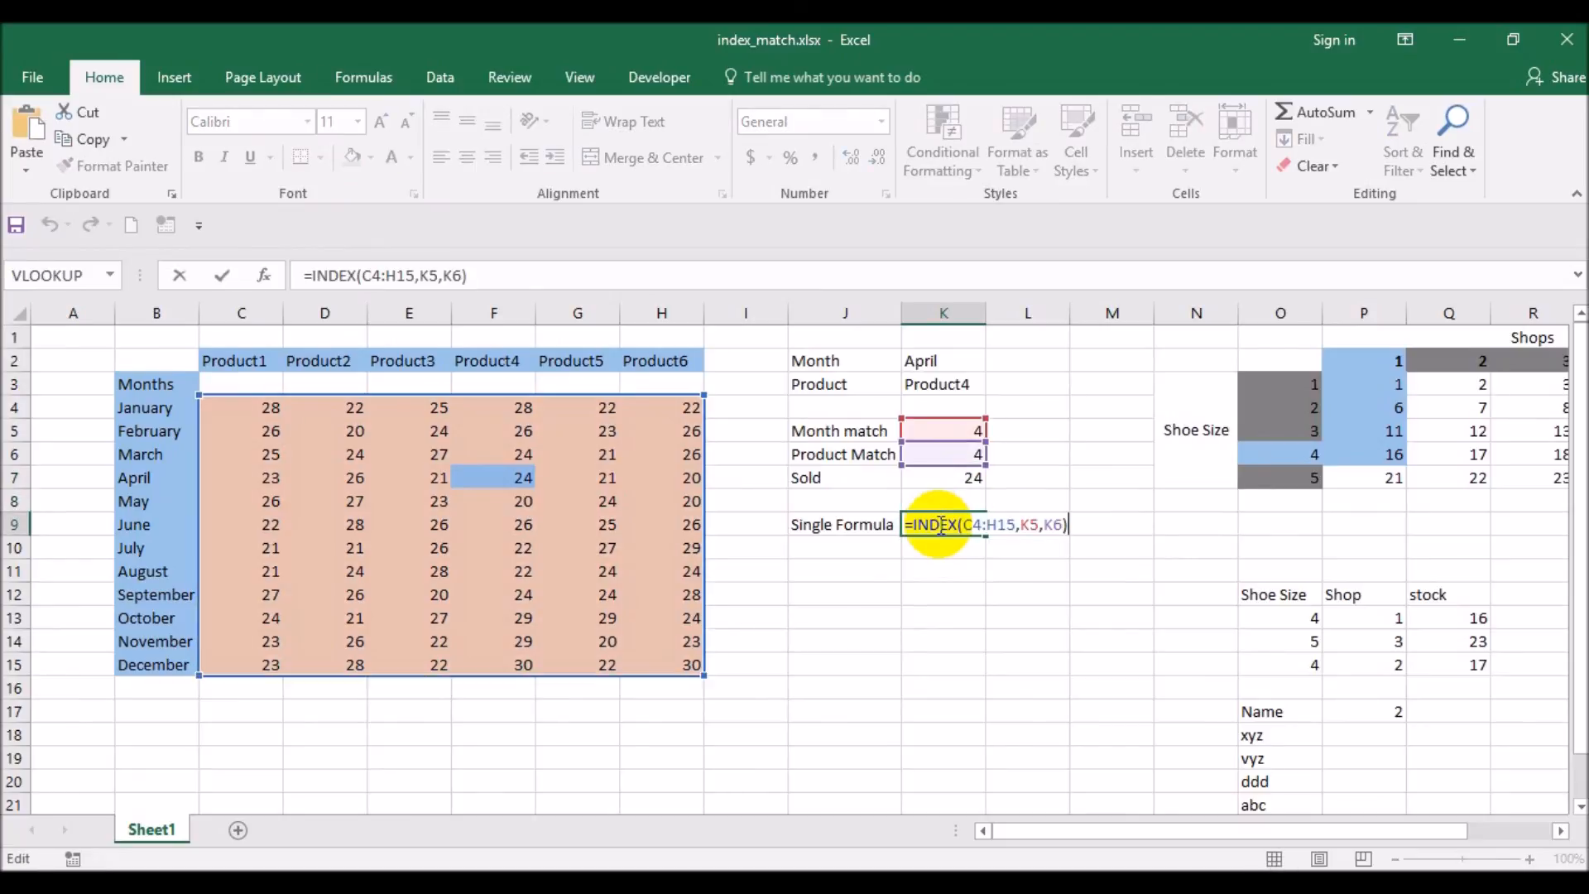
key(Escape)
Replace the K5 reference in the K9 formula with the expression MATCH(K2,B4:B15,0) copied from the Month match cell
click(960, 430)
key(F2)
key(shift+Left)
key(shift+Left)
key(shift+Left)
key(shift+Left)
key(shift+Left)
key(shift+Left)
key(shift+Left)
key(shift+Left)
key(shift+Left)
key(shift+Left)
key(shift+Left)
key(shift+Left)
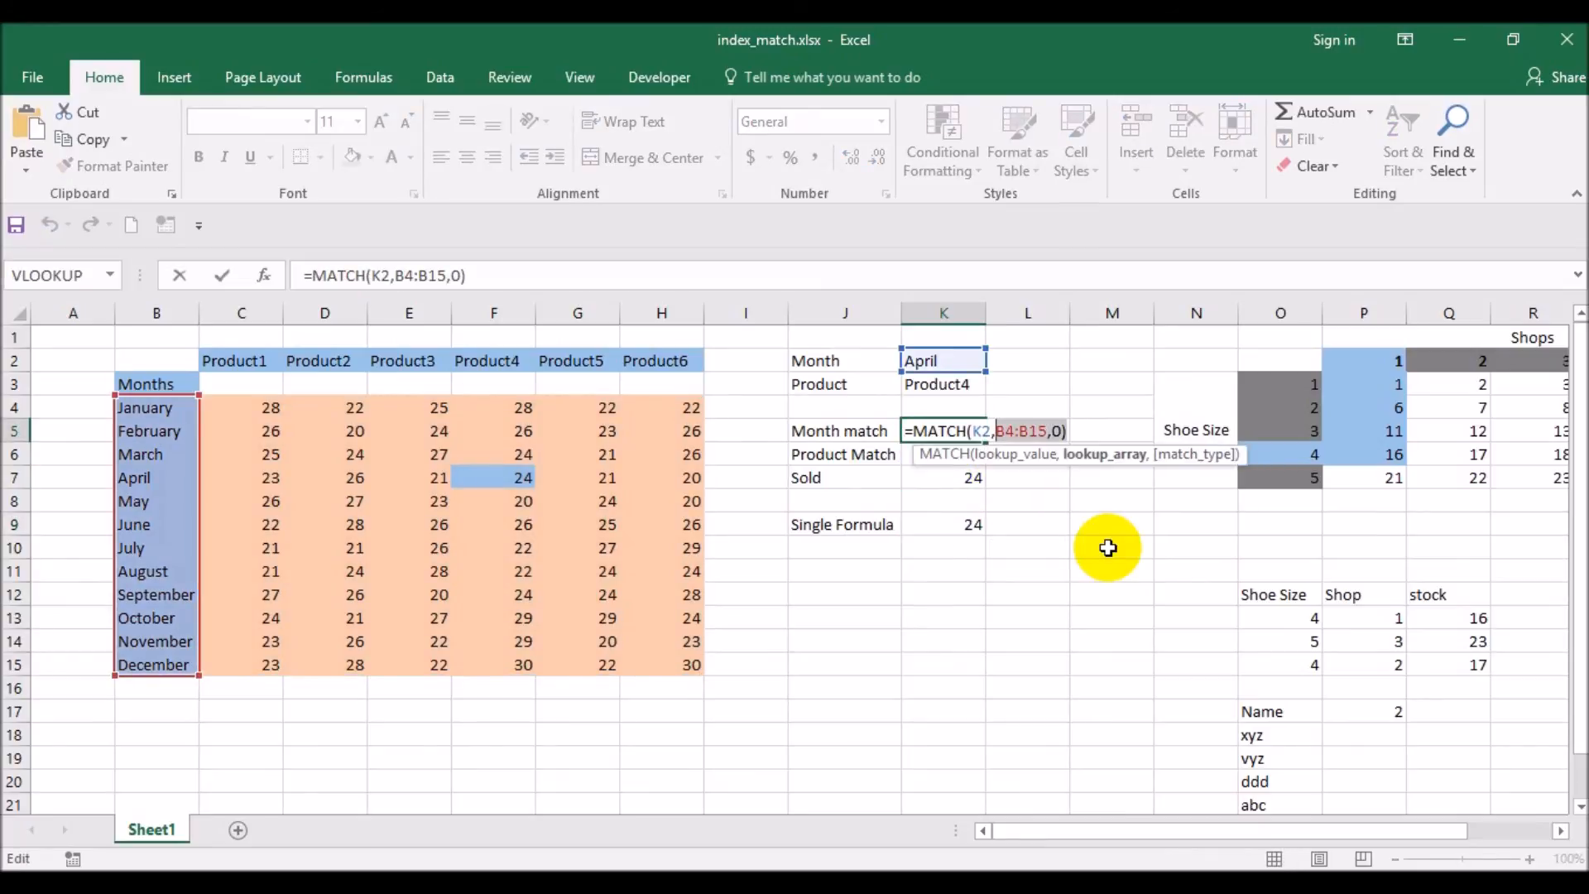
key(shift+Left)
key(shift+Left)
key(shift+Left)
key(shift+Left)
key(shift+Left)
key(shift+Left)
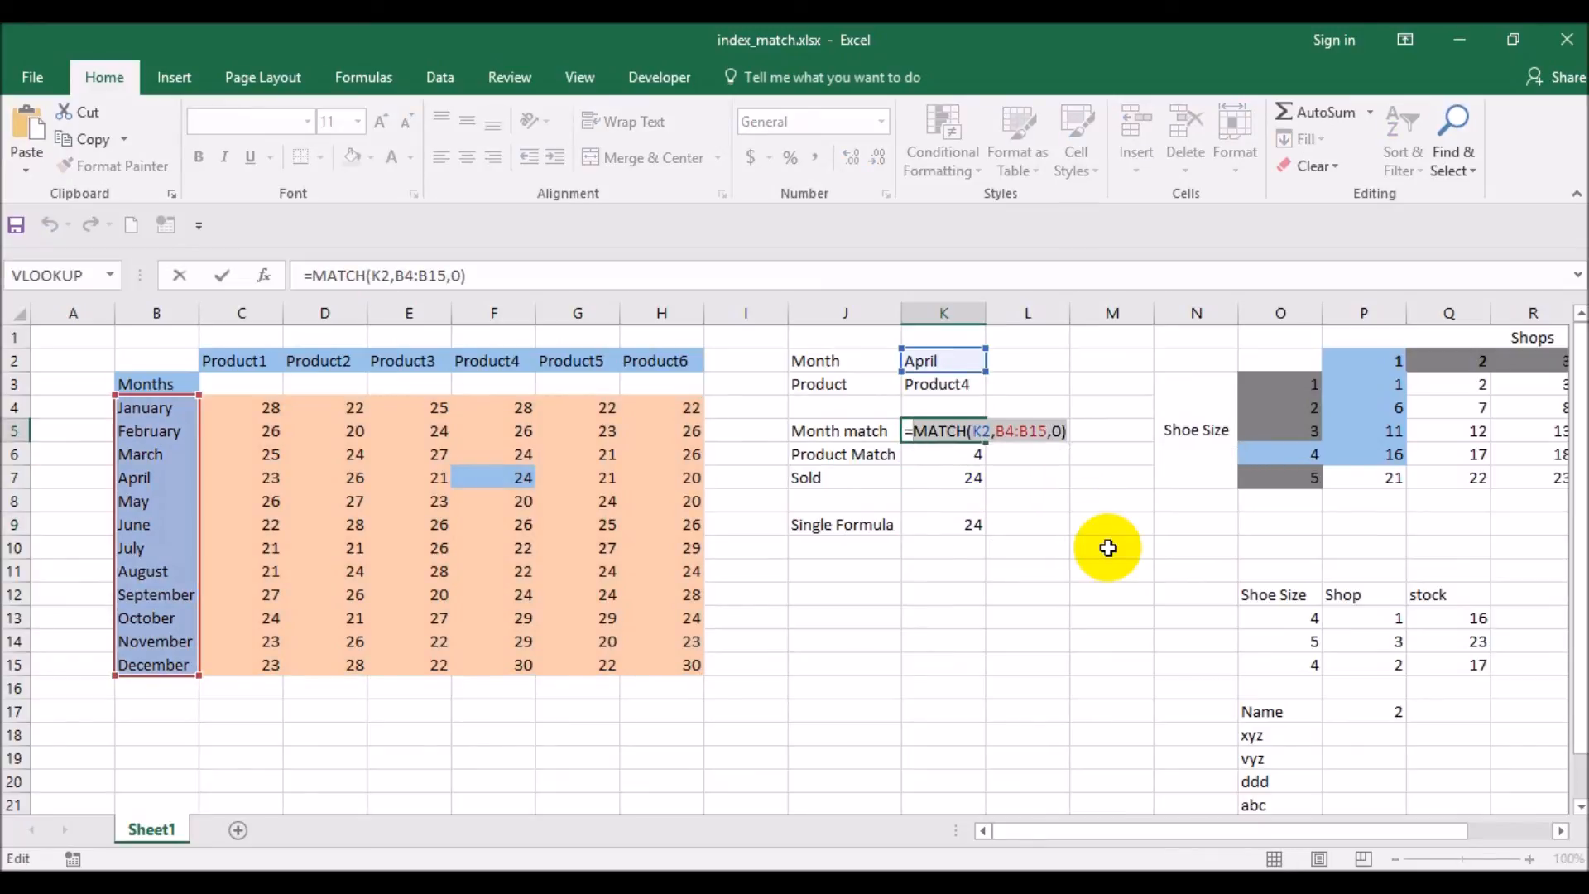
key(Escape)
double_click(965, 521)
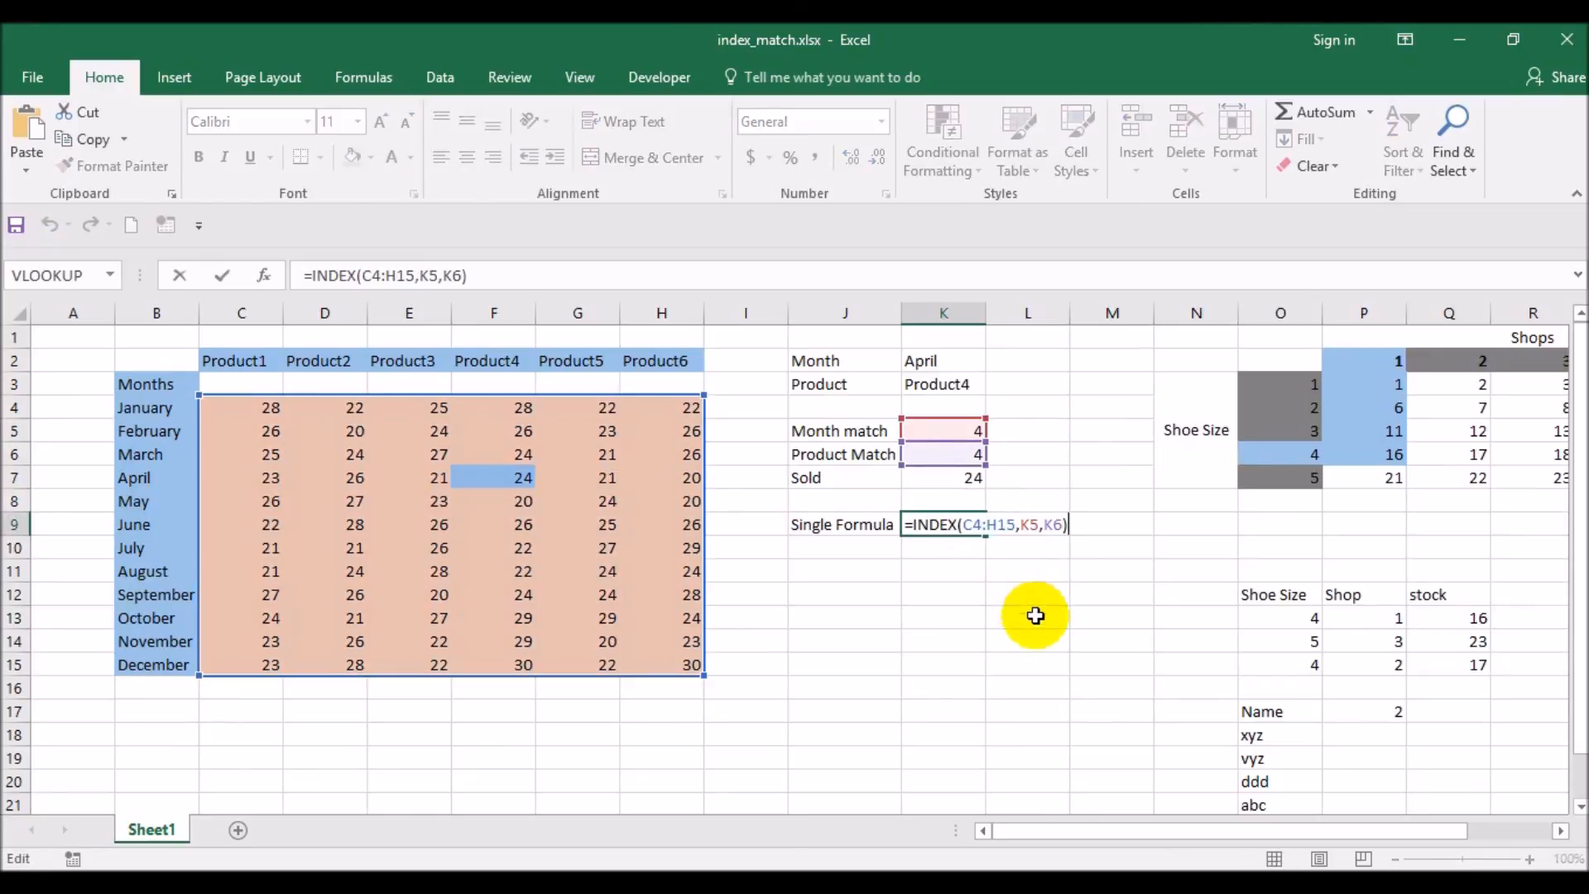
click(1027, 524)
key(shift+Right)
key(ctrl+v)
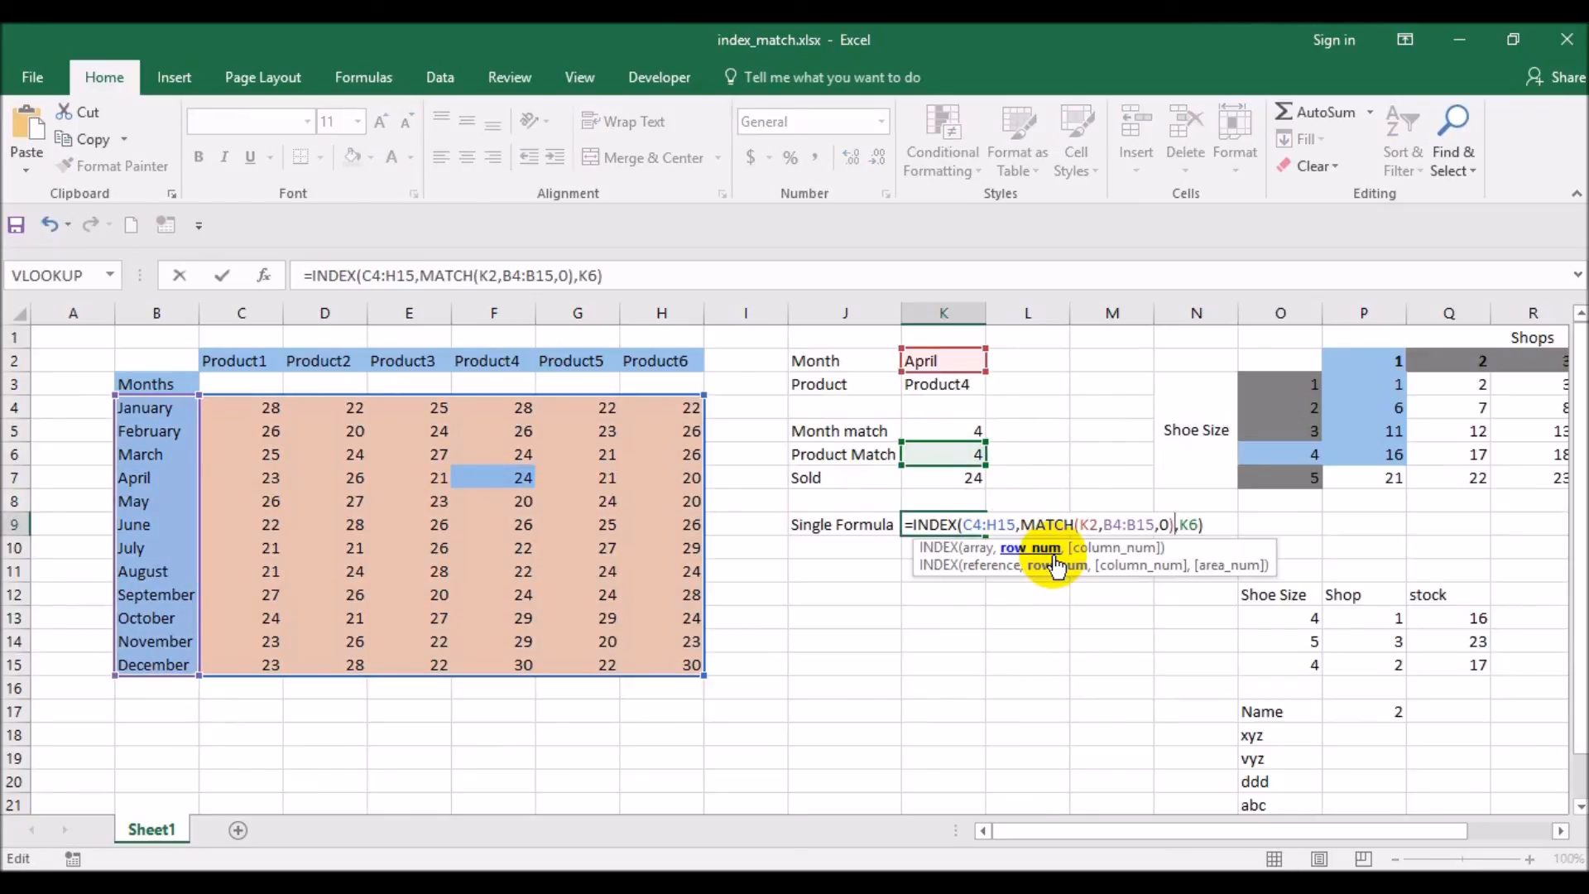
key(Return)
key(Up)
key(F2)
key(Escape)
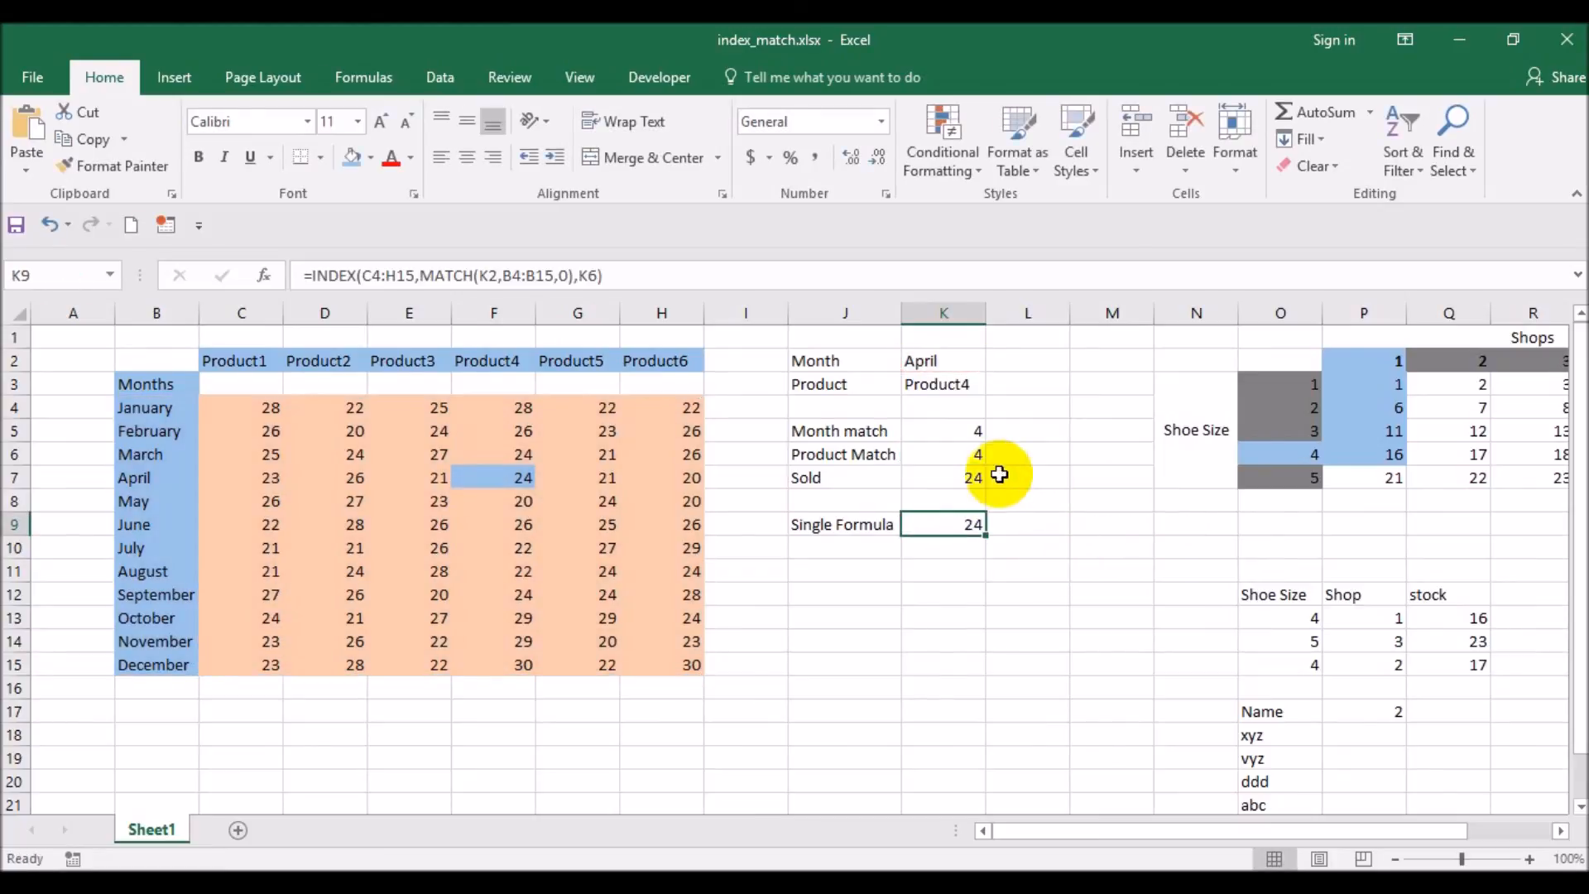
Replace the K6 reference in the K9 formula with MATCH(K3,C2:H2,0) copied from the Product Match cell
click(952, 453)
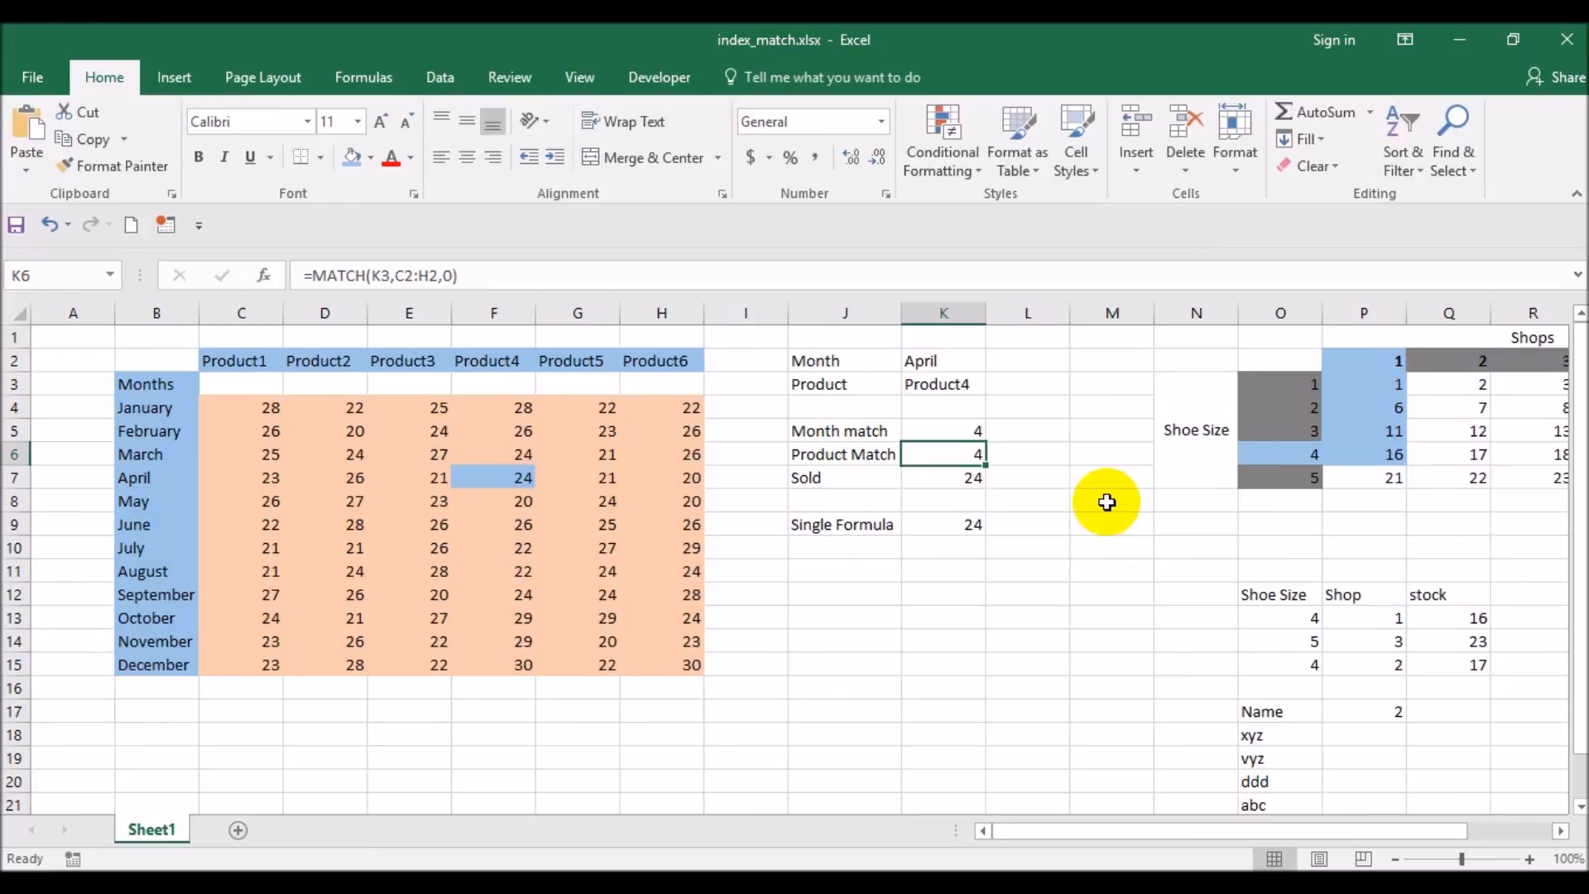
key(F2)
key(shift+Left)
key(shift+Left)
key(shift+Left)
key(shift+Left)
key(shift+Left)
key(shift+Left)
key(shift+Left)
key(shift+Left)
key(shift+Left)
key(shift+Left)
key(shift+Left)
key(shift+Left)
key(shift+Left)
key(shift+Left)
key(shift+Left)
key(shift+Left)
key(shift+Left)
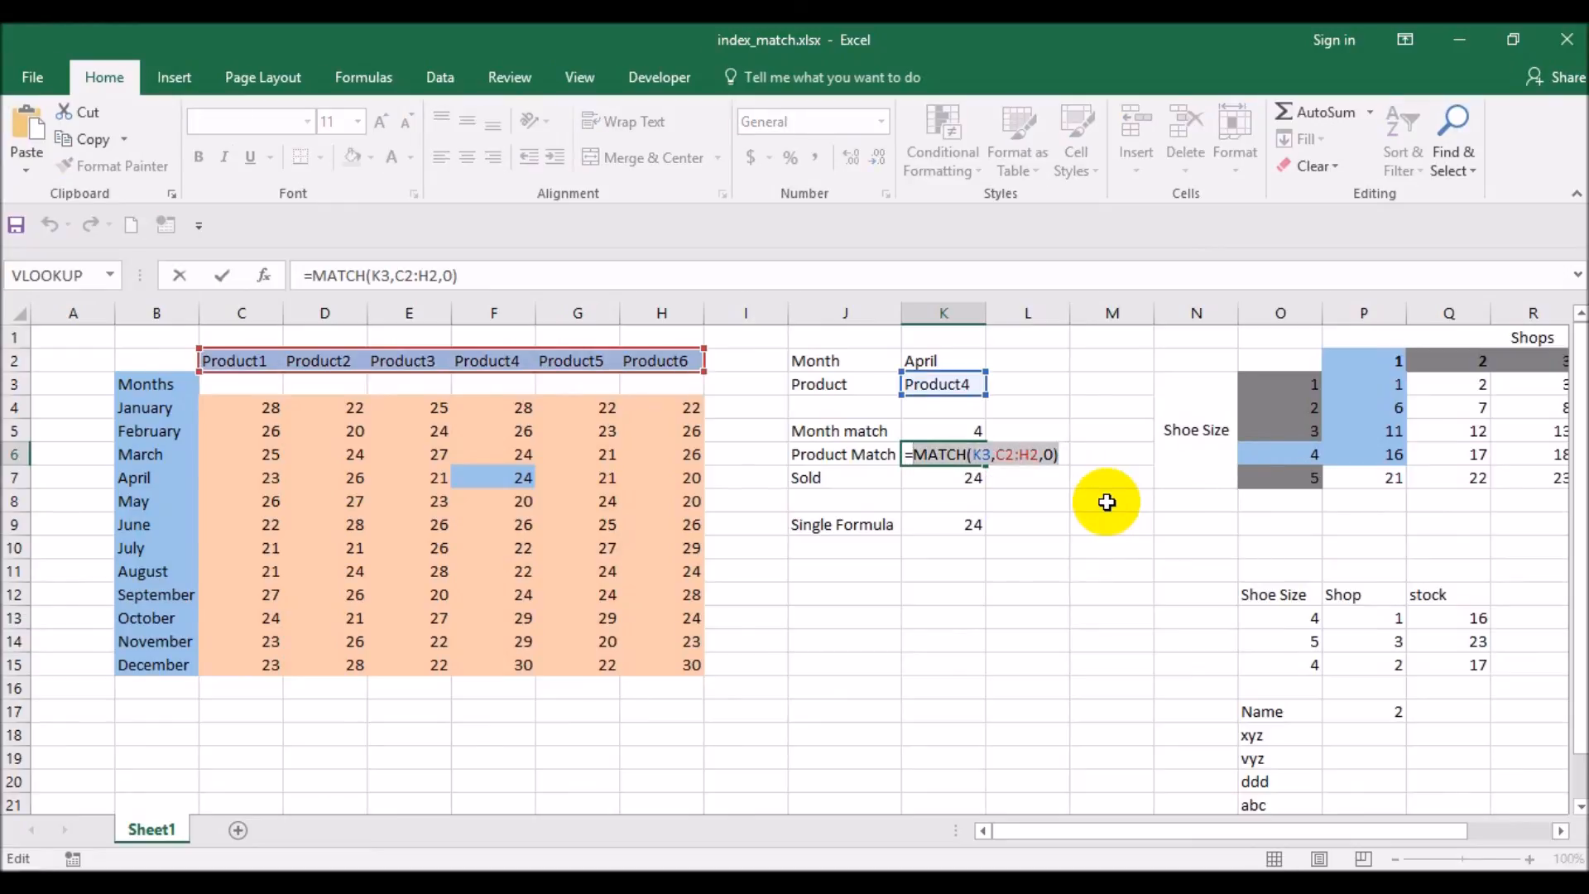
key(ctrl+c)
key(Escape)
key(Down)
key(Down)
key(Down)
key(F2)
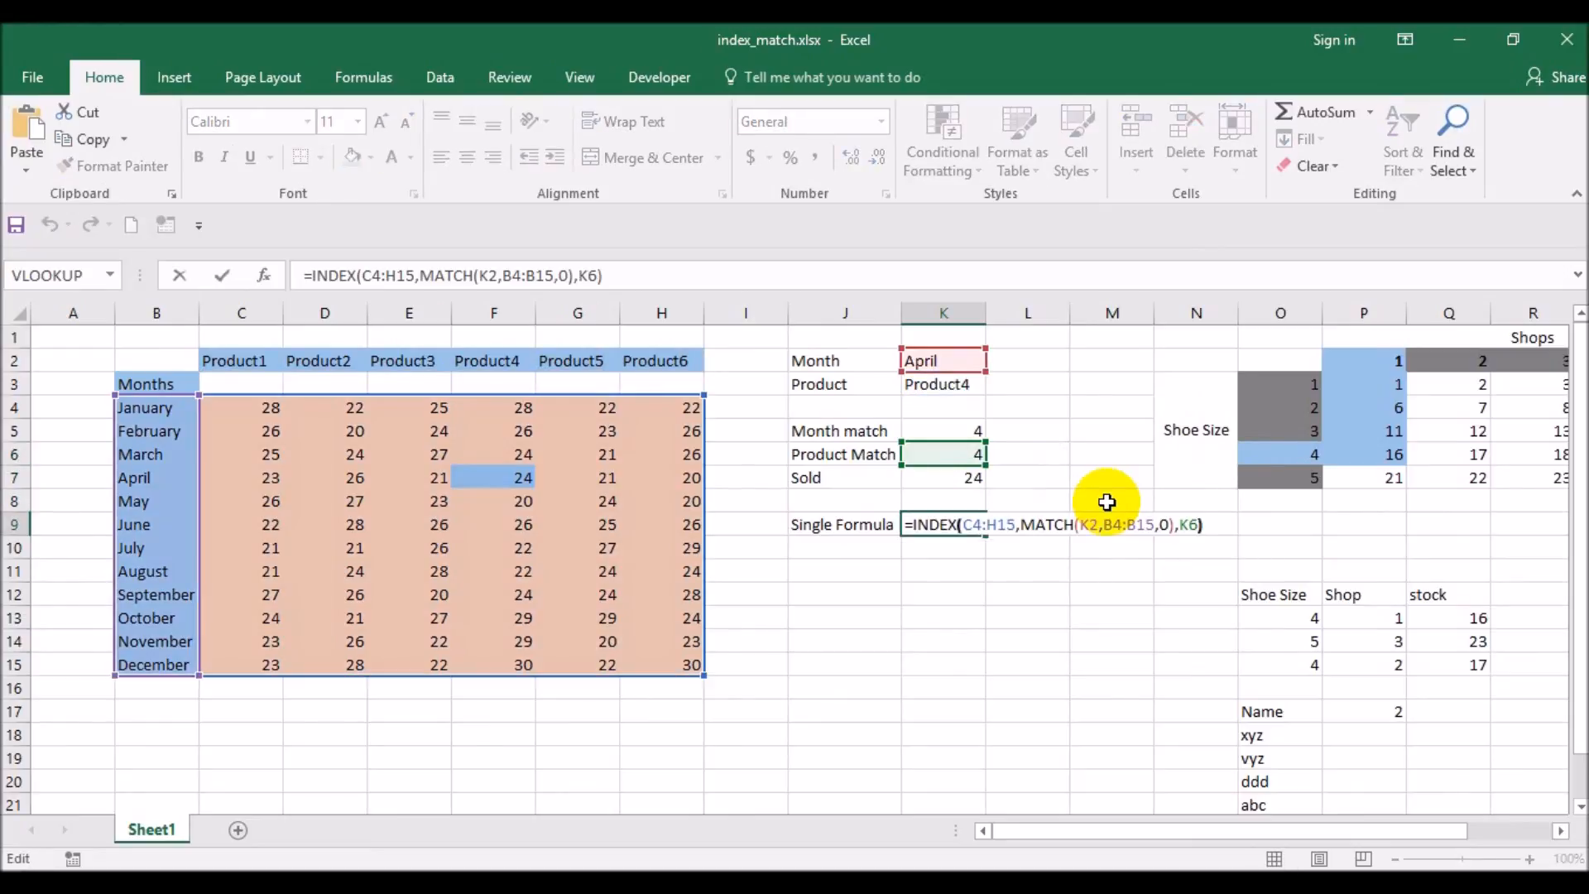
key(shift+Left)
key(shift+Left)
key(ctrl+v)
key(Return)
key(Up)
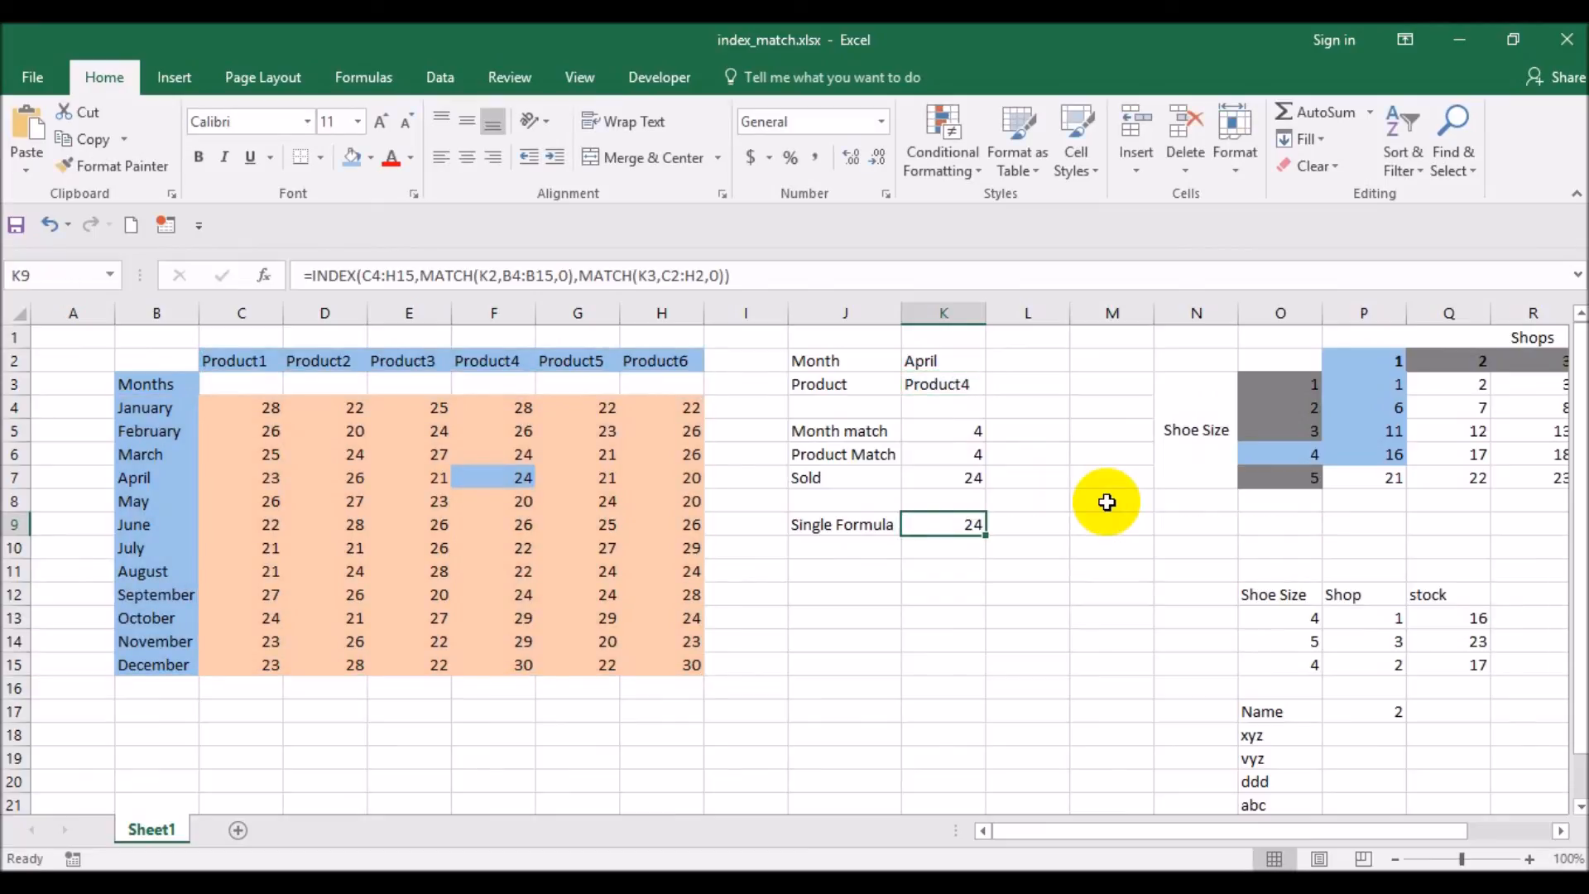